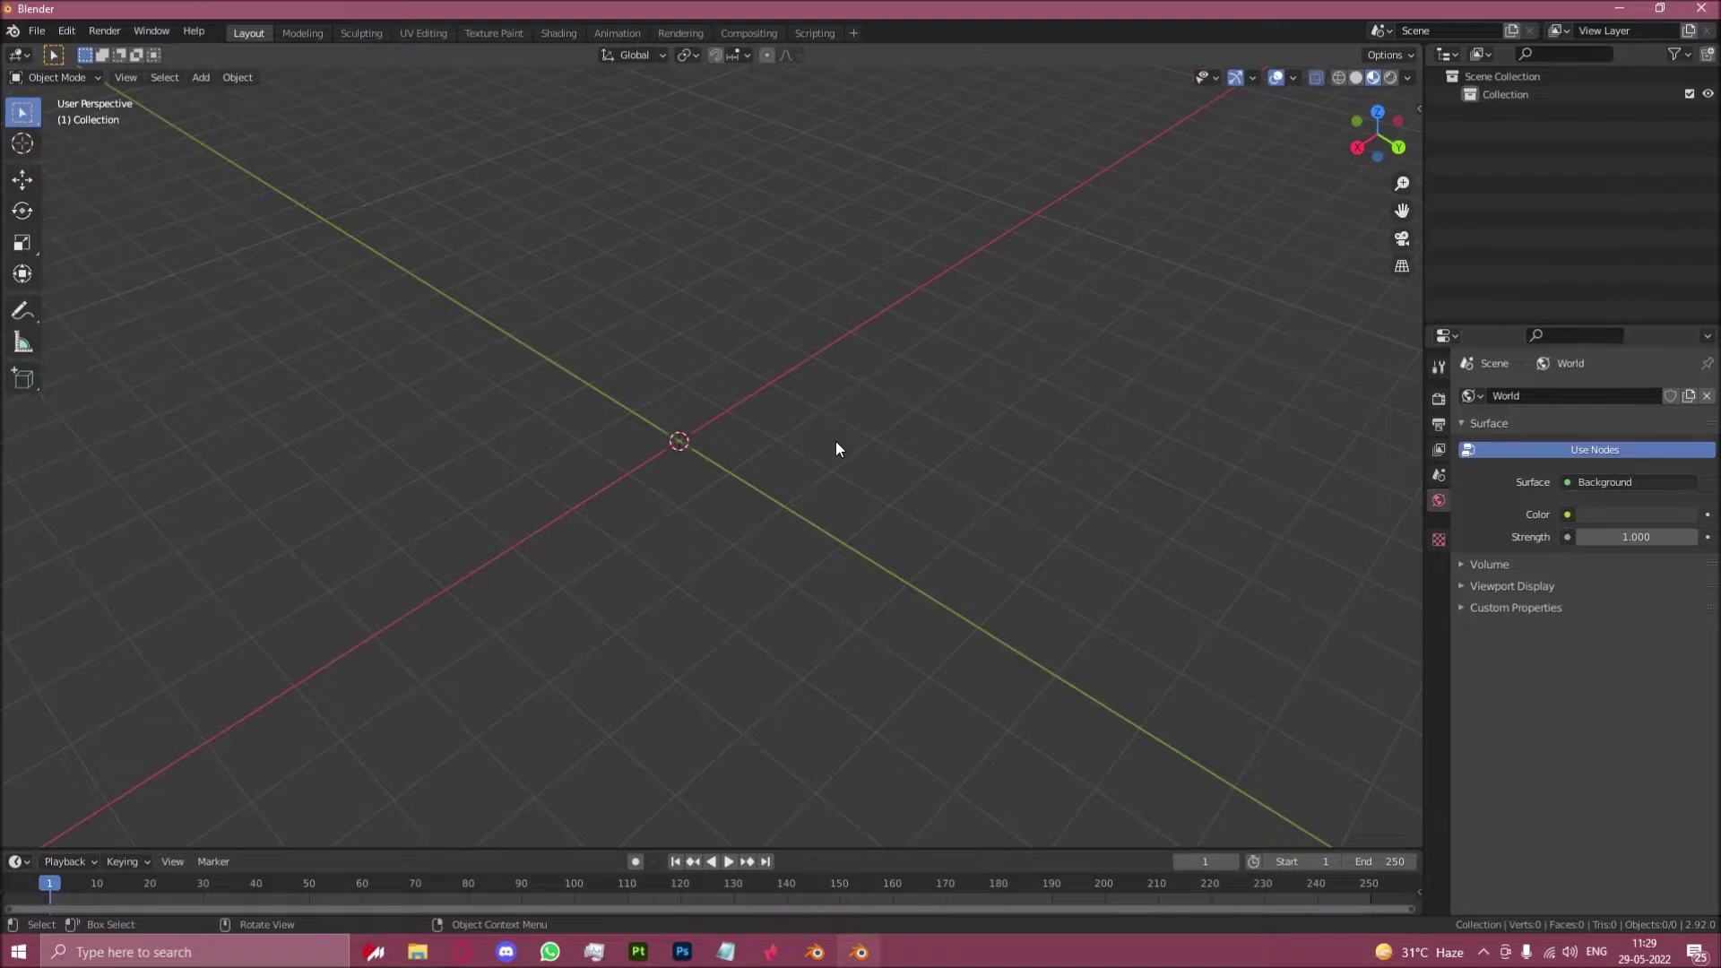
# Add a cylinder mesh to the scene and view it from the side
pyautogui.click(199, 77)
pyautogui.moveTo(211, 105)
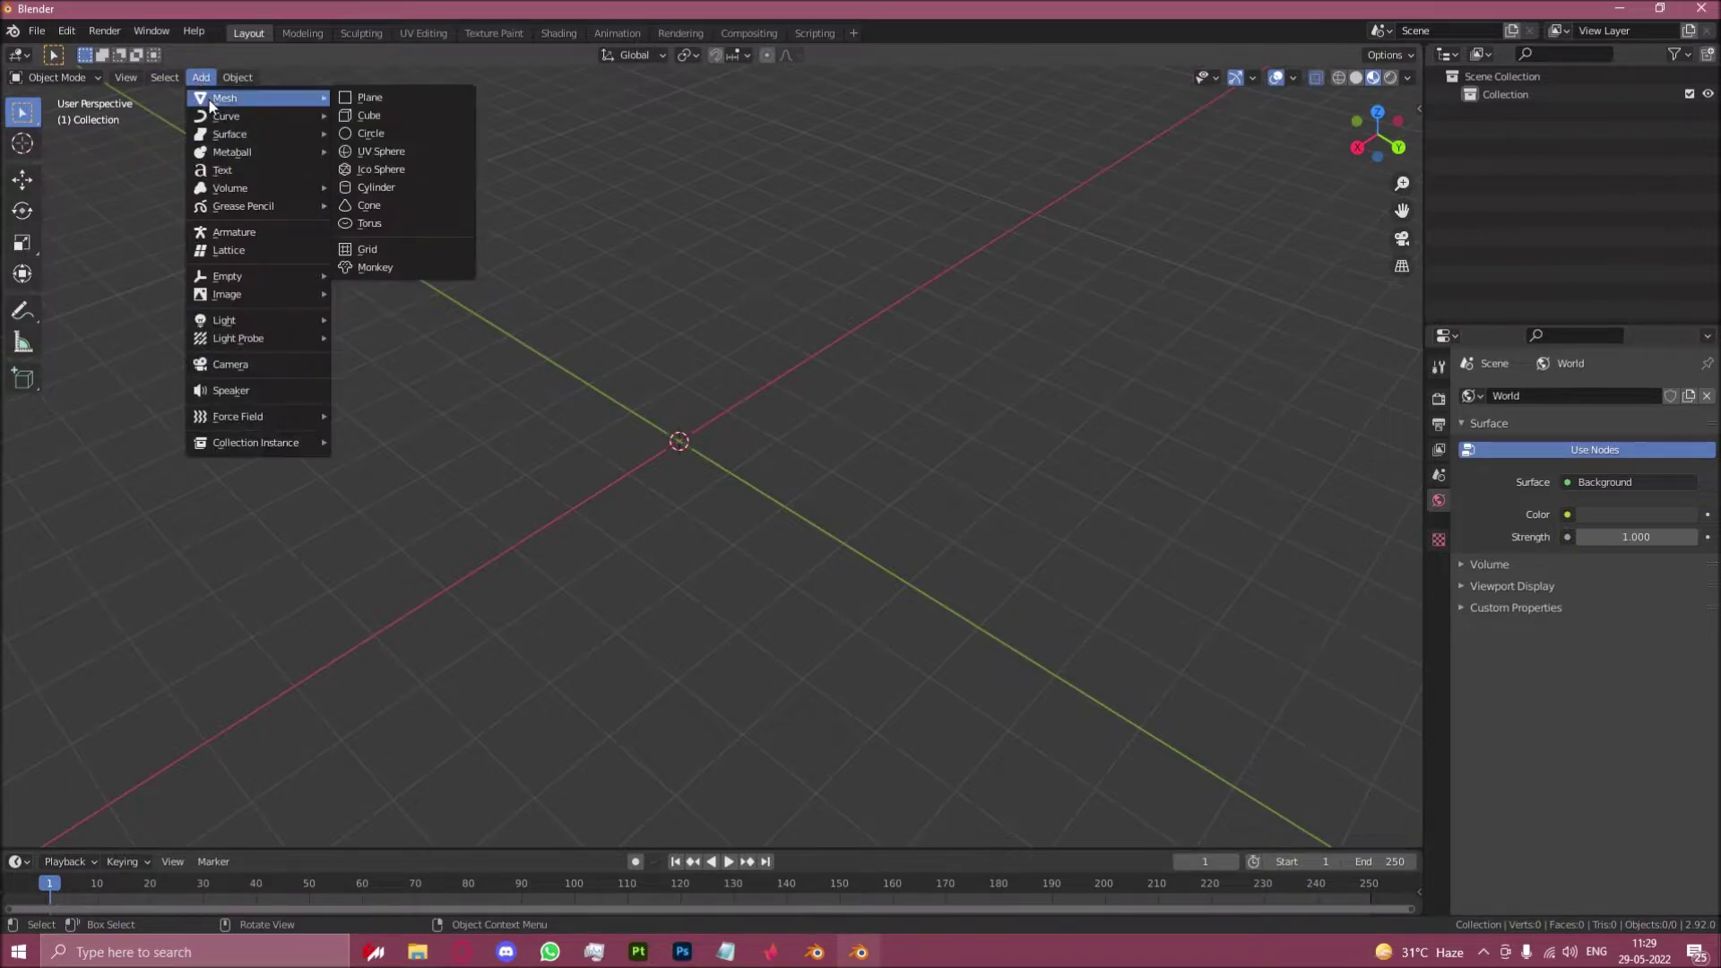
pyautogui.click(376, 186)
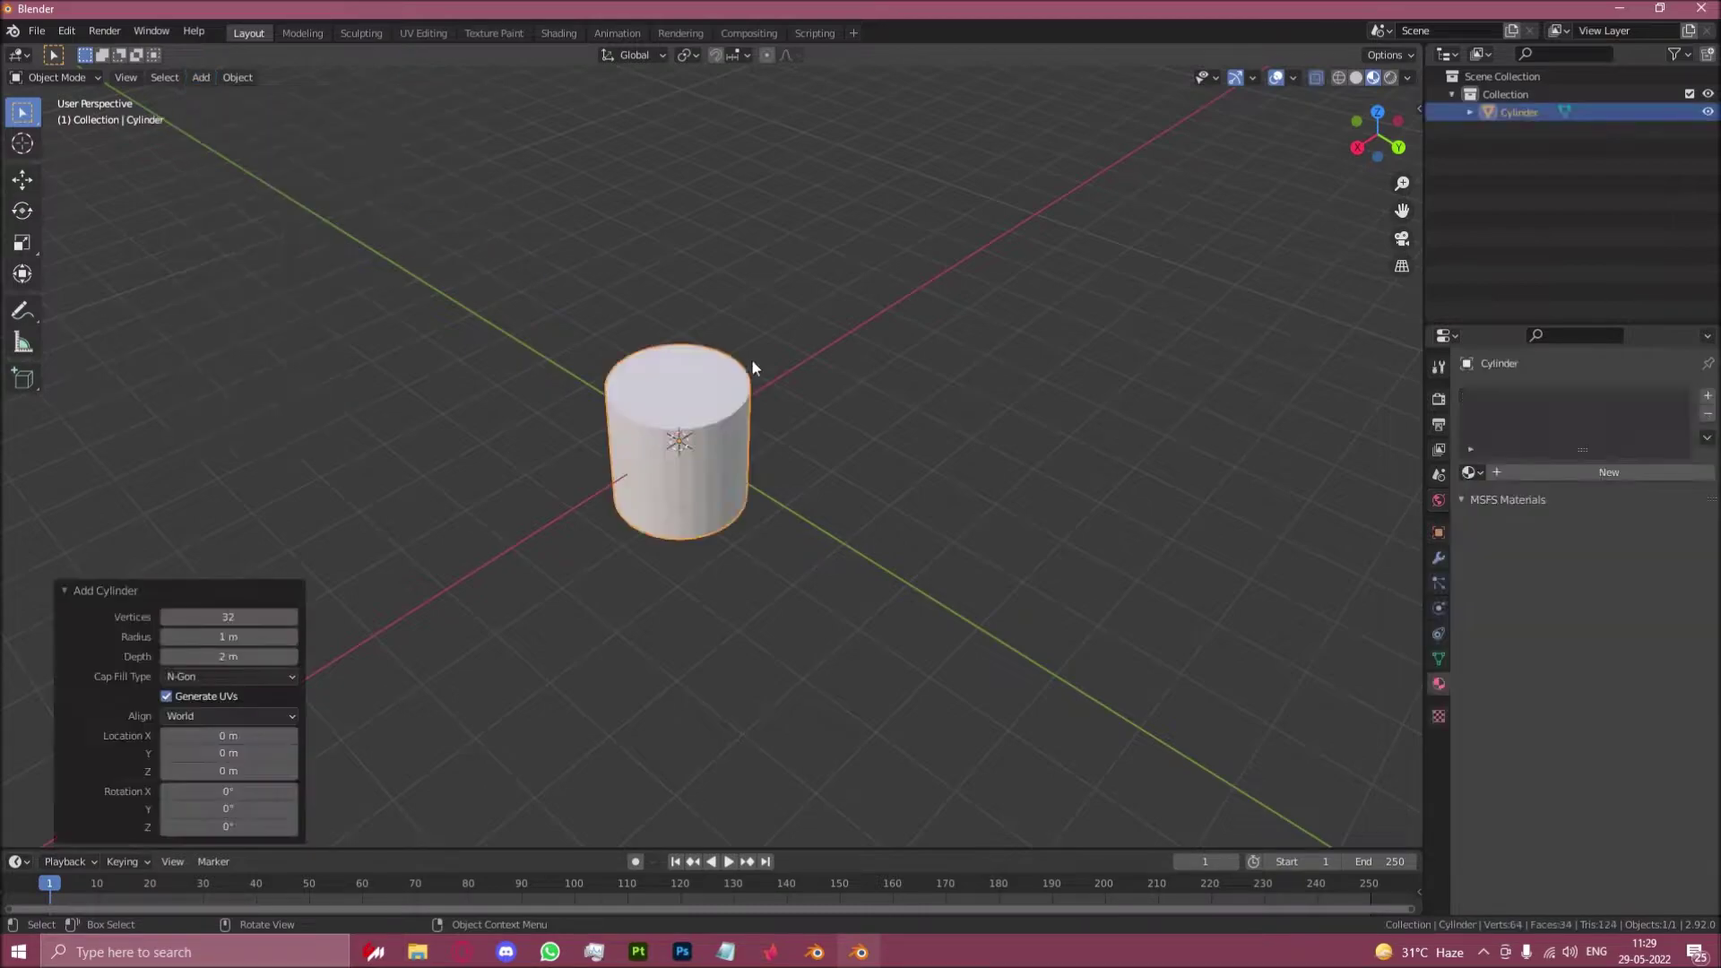
pyautogui.moveTo(751, 358); pyautogui.dragTo(1021, 431, button='middle')
pyautogui.press('KP_3')
# Rotate the cylinder -90° on X so it lies sideways, then stretch it along Y
pyautogui.press('r')
pyautogui.press('x')
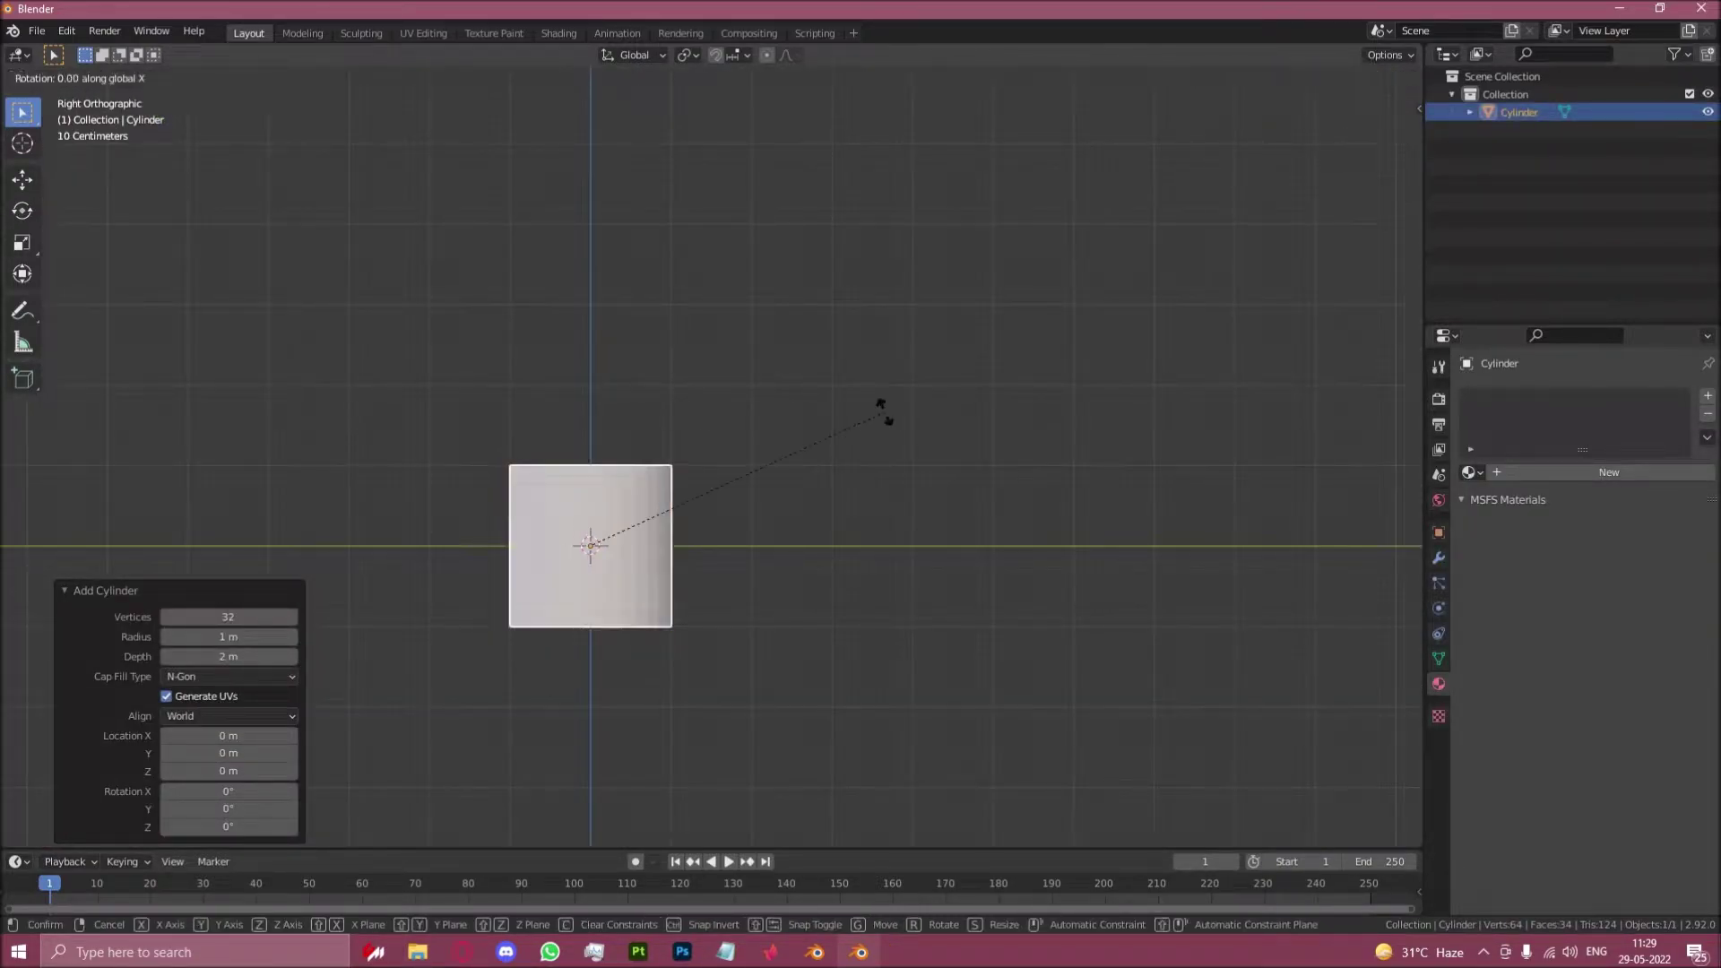
pyautogui.click(691, 765)
pyautogui.moveTo(726, 610); pyautogui.dragTo(695, 668, button='middle')
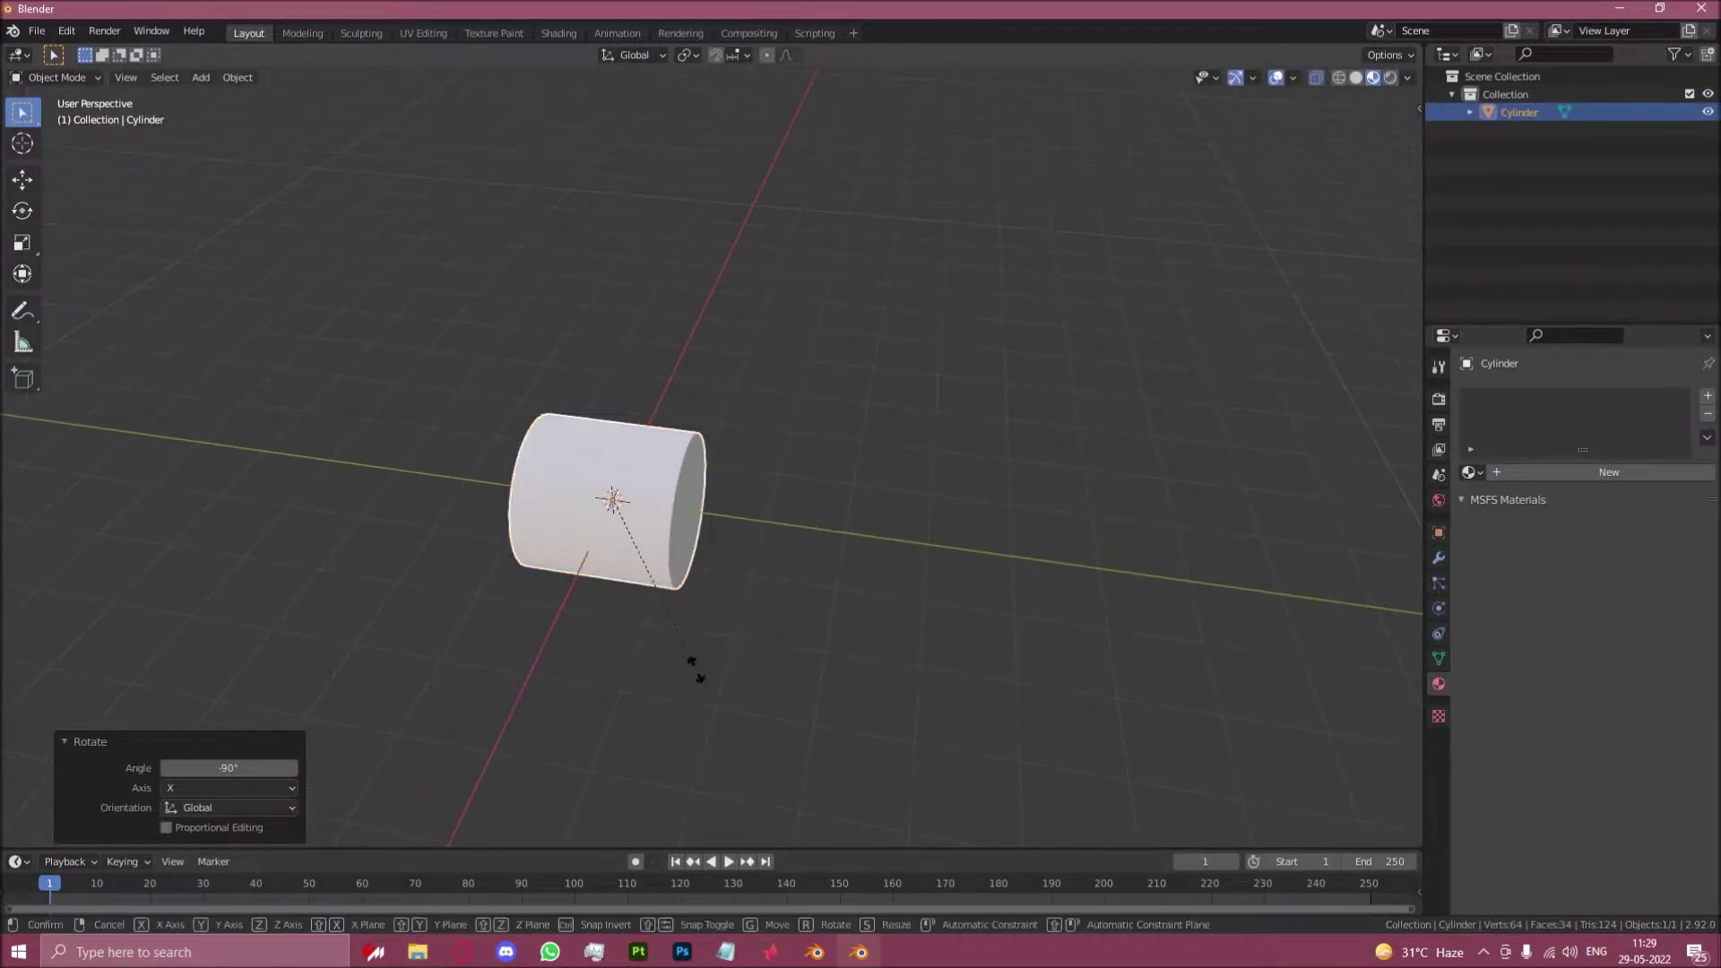
pyautogui.press('s')
pyautogui.press('y')
pyautogui.click(1218, 702)
# Turn on Auto Smooth for the cylinder and switch the viewport to Solid shading
pyautogui.rightClick(807, 537)
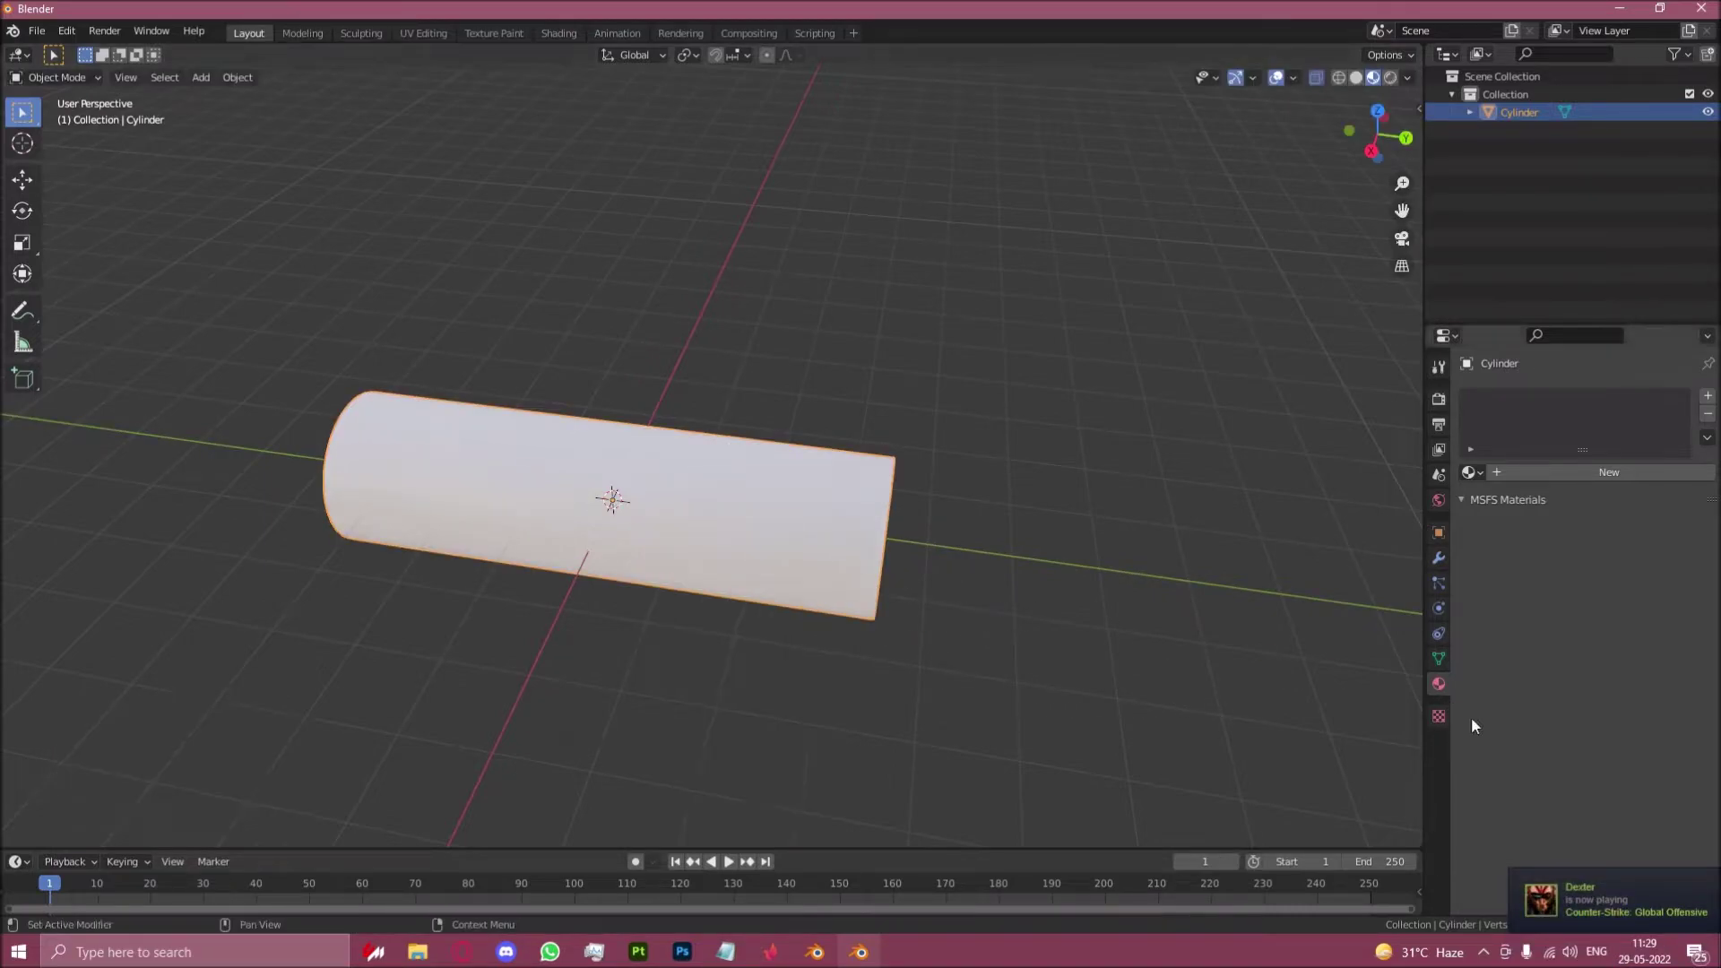
pyautogui.click(1438, 659)
pyautogui.click(1564, 731)
pyautogui.moveTo(807, 556); pyautogui.dragTo(654, 500, button='middle')
pyautogui.click(1357, 78)
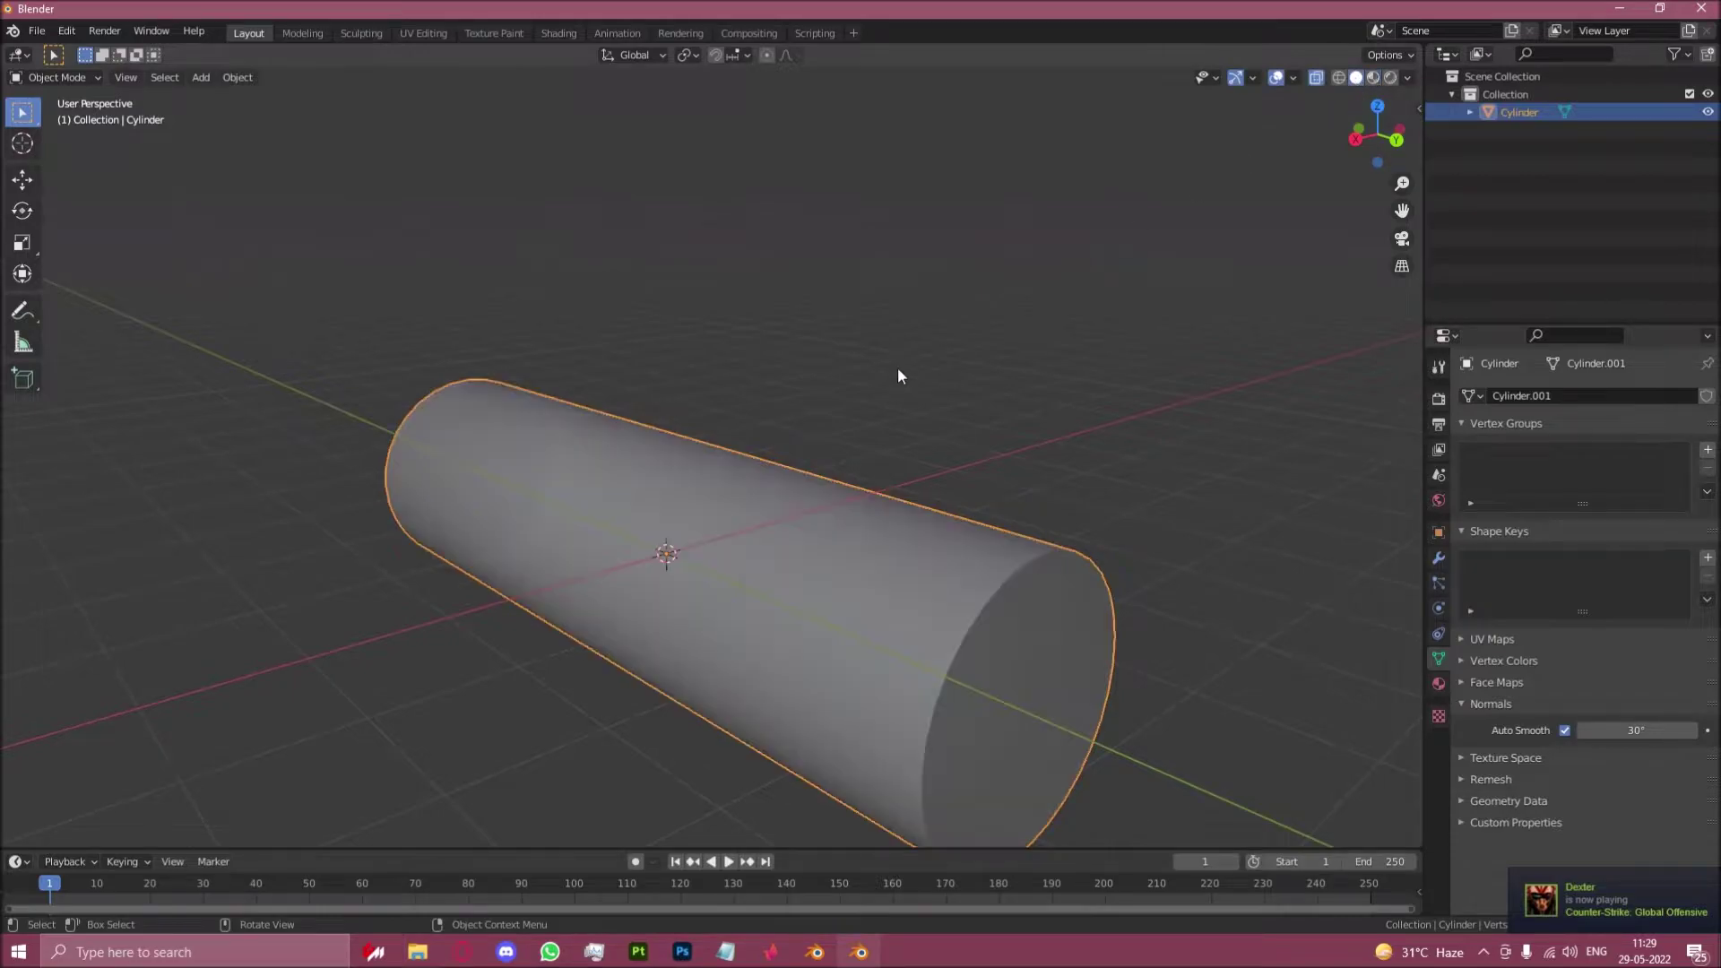
pyautogui.scroll(-2, 899, 373)
pyautogui.press('KP_3')
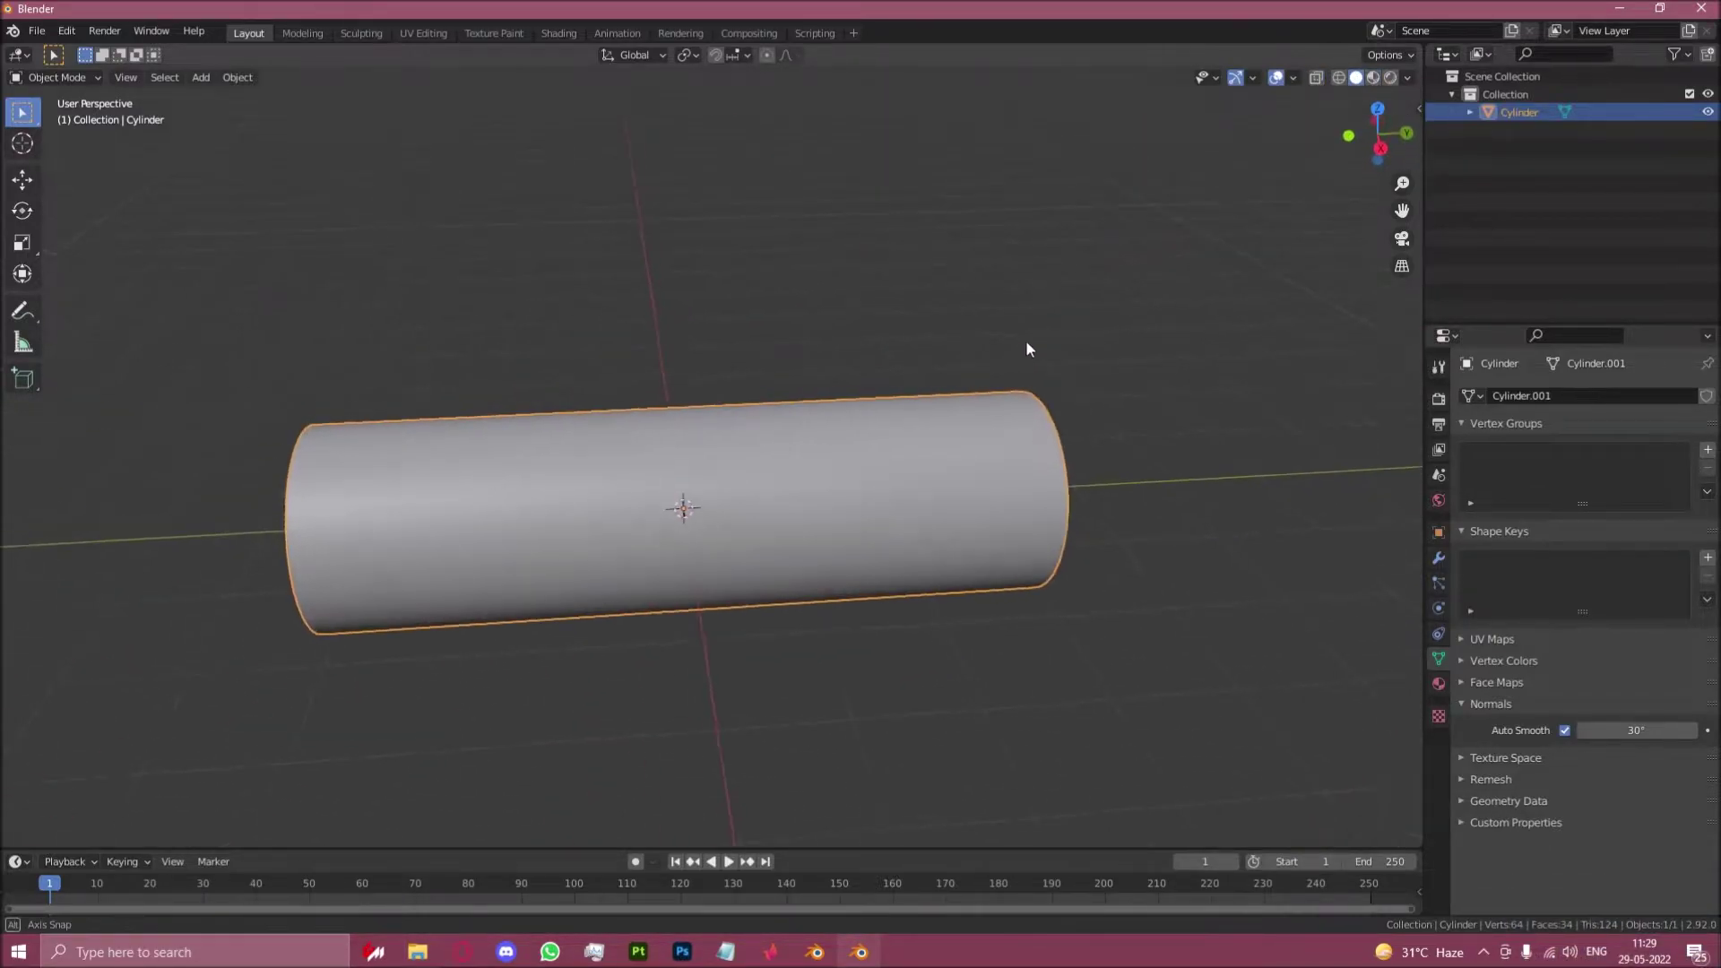
# From the right side view, enter Edit Mode in the UV Editing workspace and select the whole mesh
pyautogui.press('KP_1')
pyautogui.press('KP_3')
pyautogui.press('Tab')
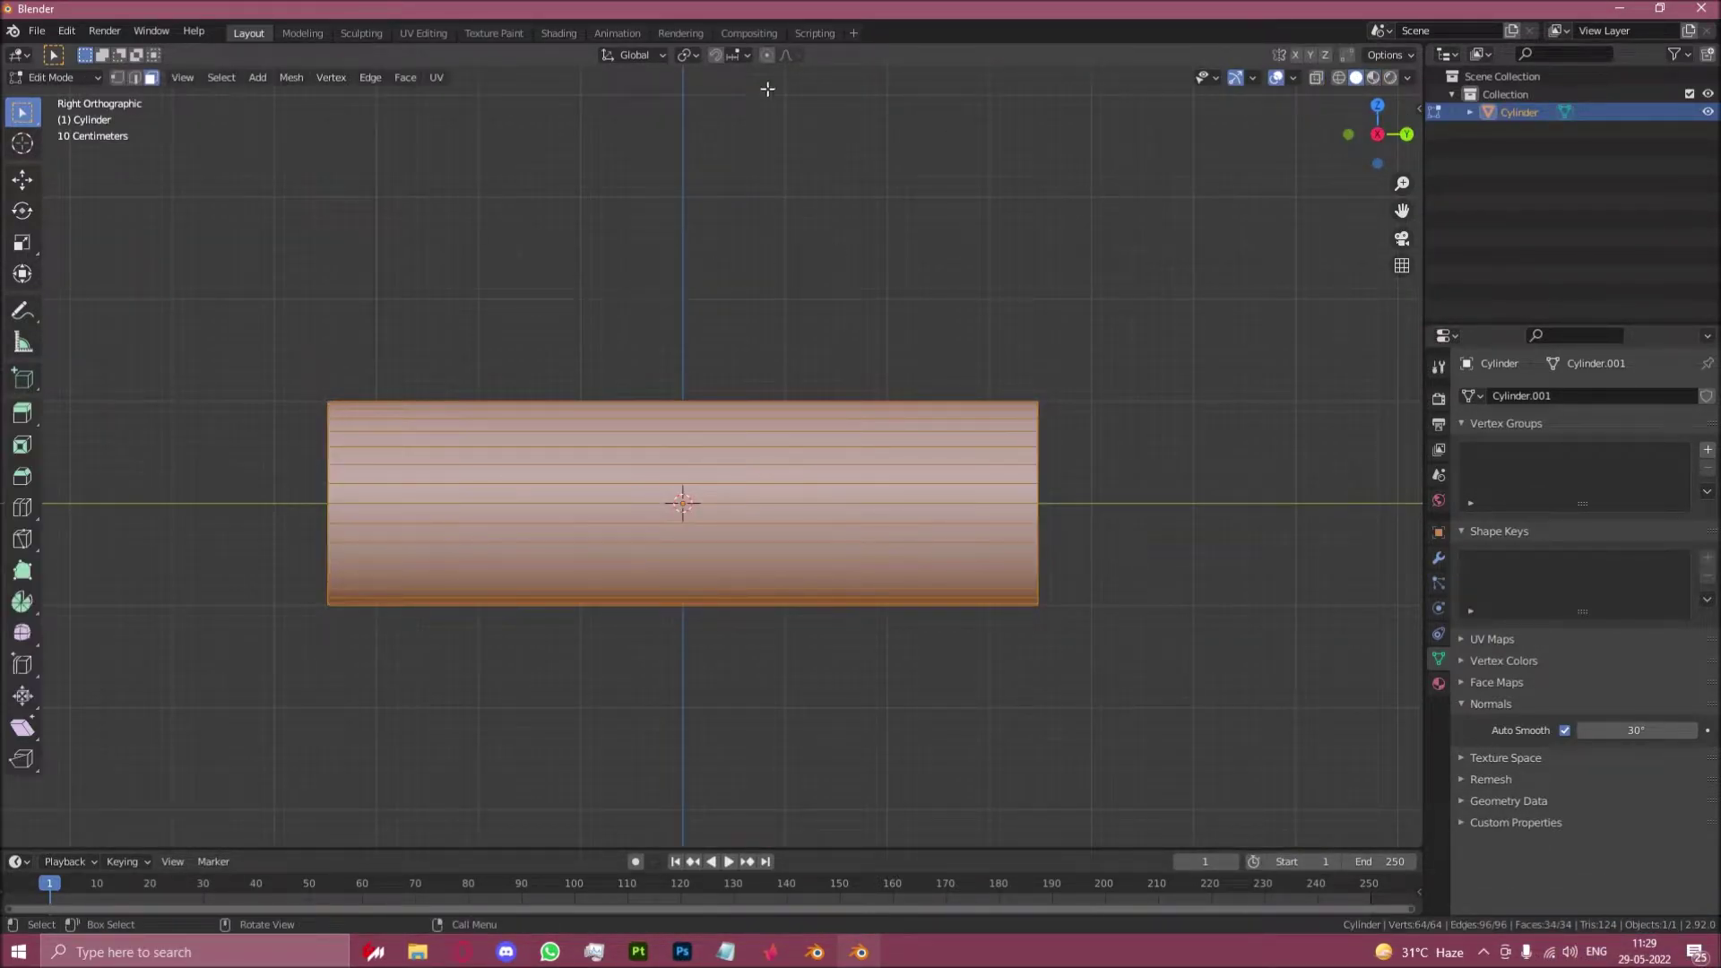
pyautogui.click(423, 33)
pyautogui.moveTo(1064, 404); pyautogui.dragTo(1070, 442, button='middle')
pyautogui.scroll(-1, 1032, 455)
pyautogui.hotkey('alt', 'a')
pyautogui.press('a')
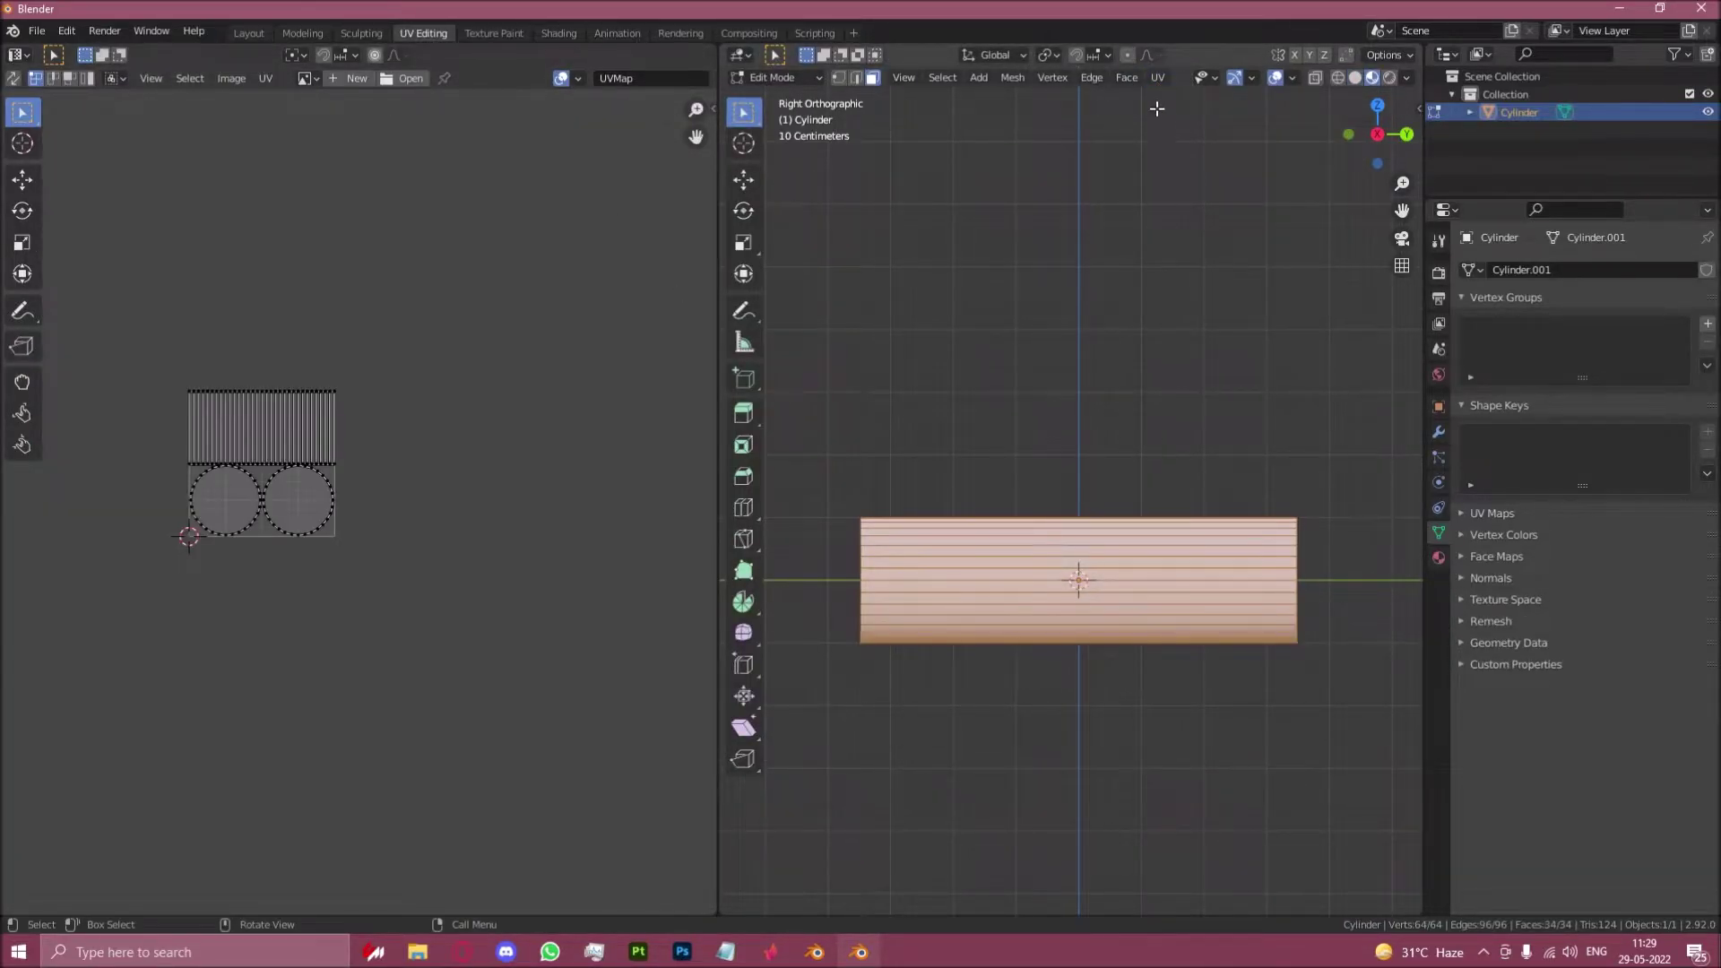
# Project the tube's UVs from view and scale the island up to fill the texture
pyautogui.click(1157, 78)
pyautogui.click(1208, 252)
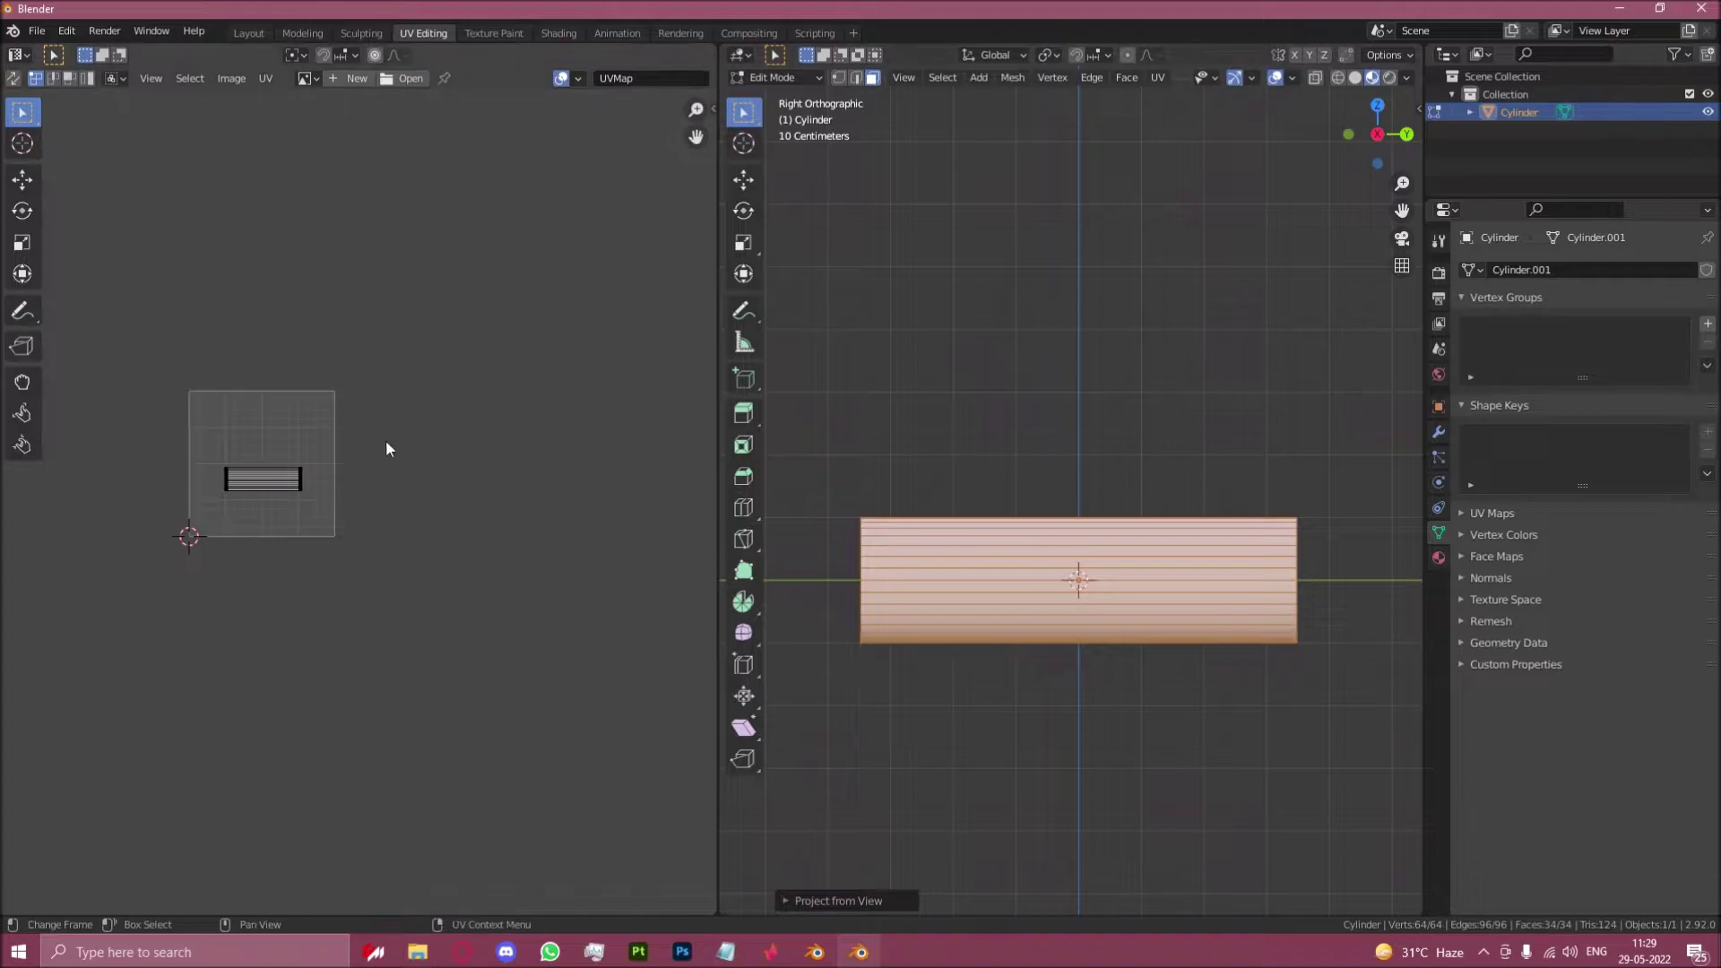
pyautogui.press('a')
pyautogui.scroll(2, 299, 480)
pyautogui.scroll(2, 422, 530)
pyautogui.press('s')
pyautogui.click(440, 531)
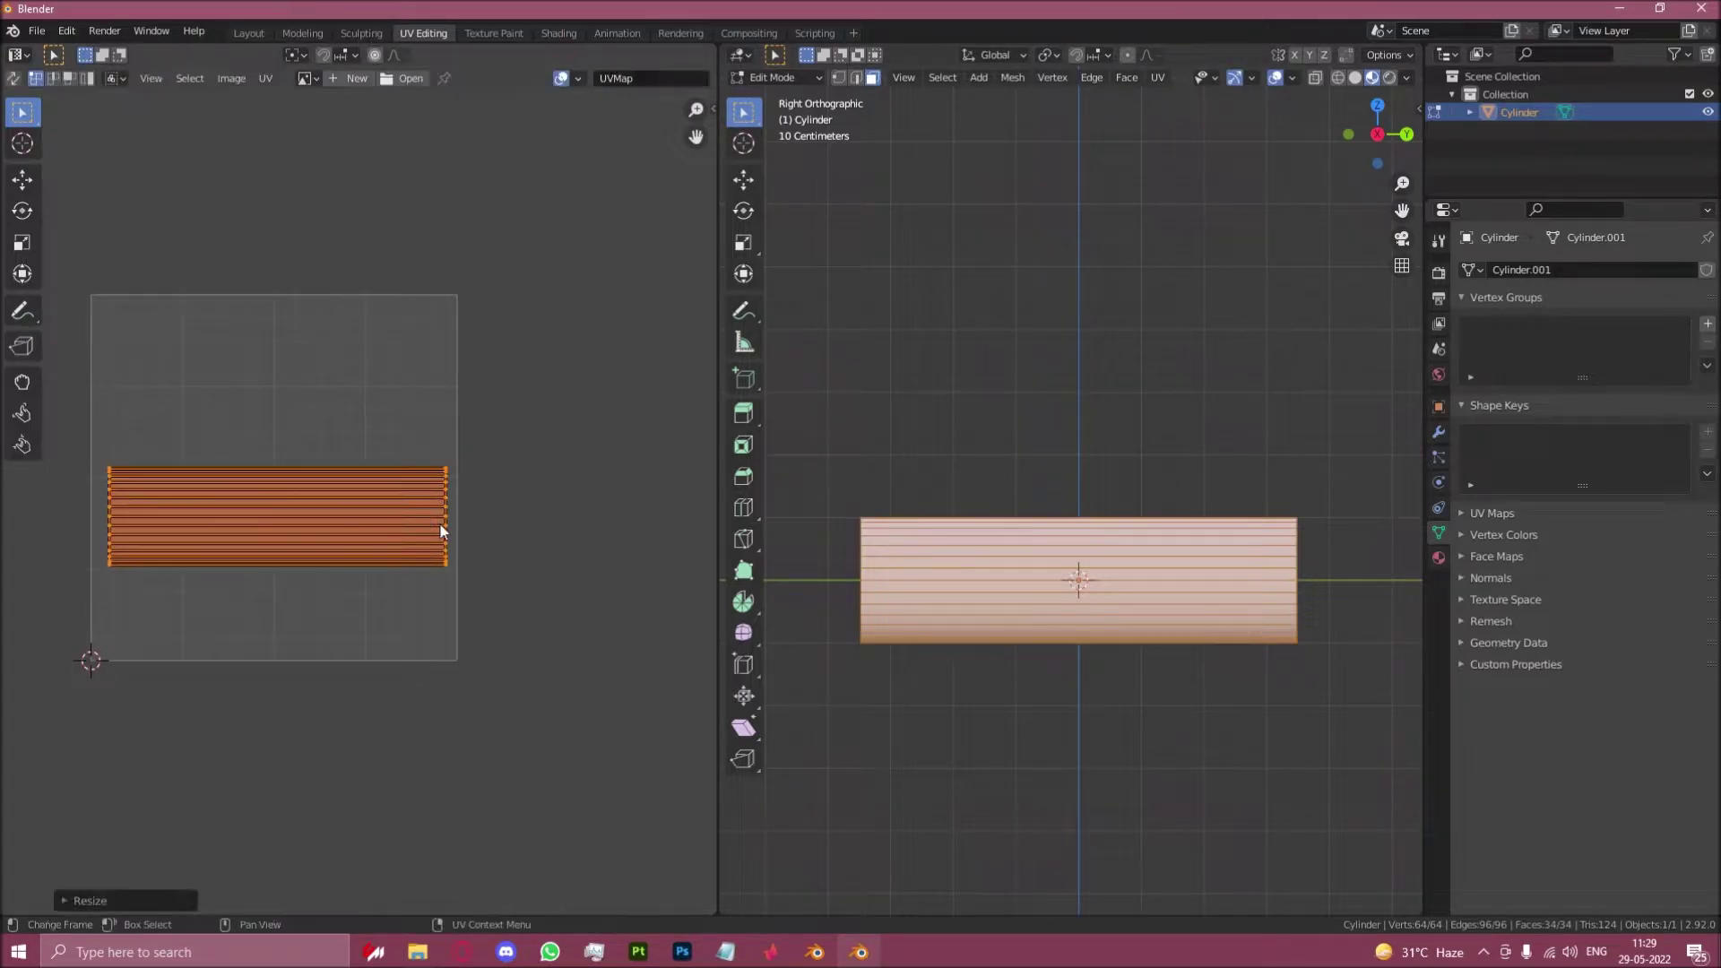
# Nudge the UV island up, then add a Base Color texture slot in Texture Paint
pyautogui.press('g')
pyautogui.click(435, 504)
pyautogui.click(493, 33)
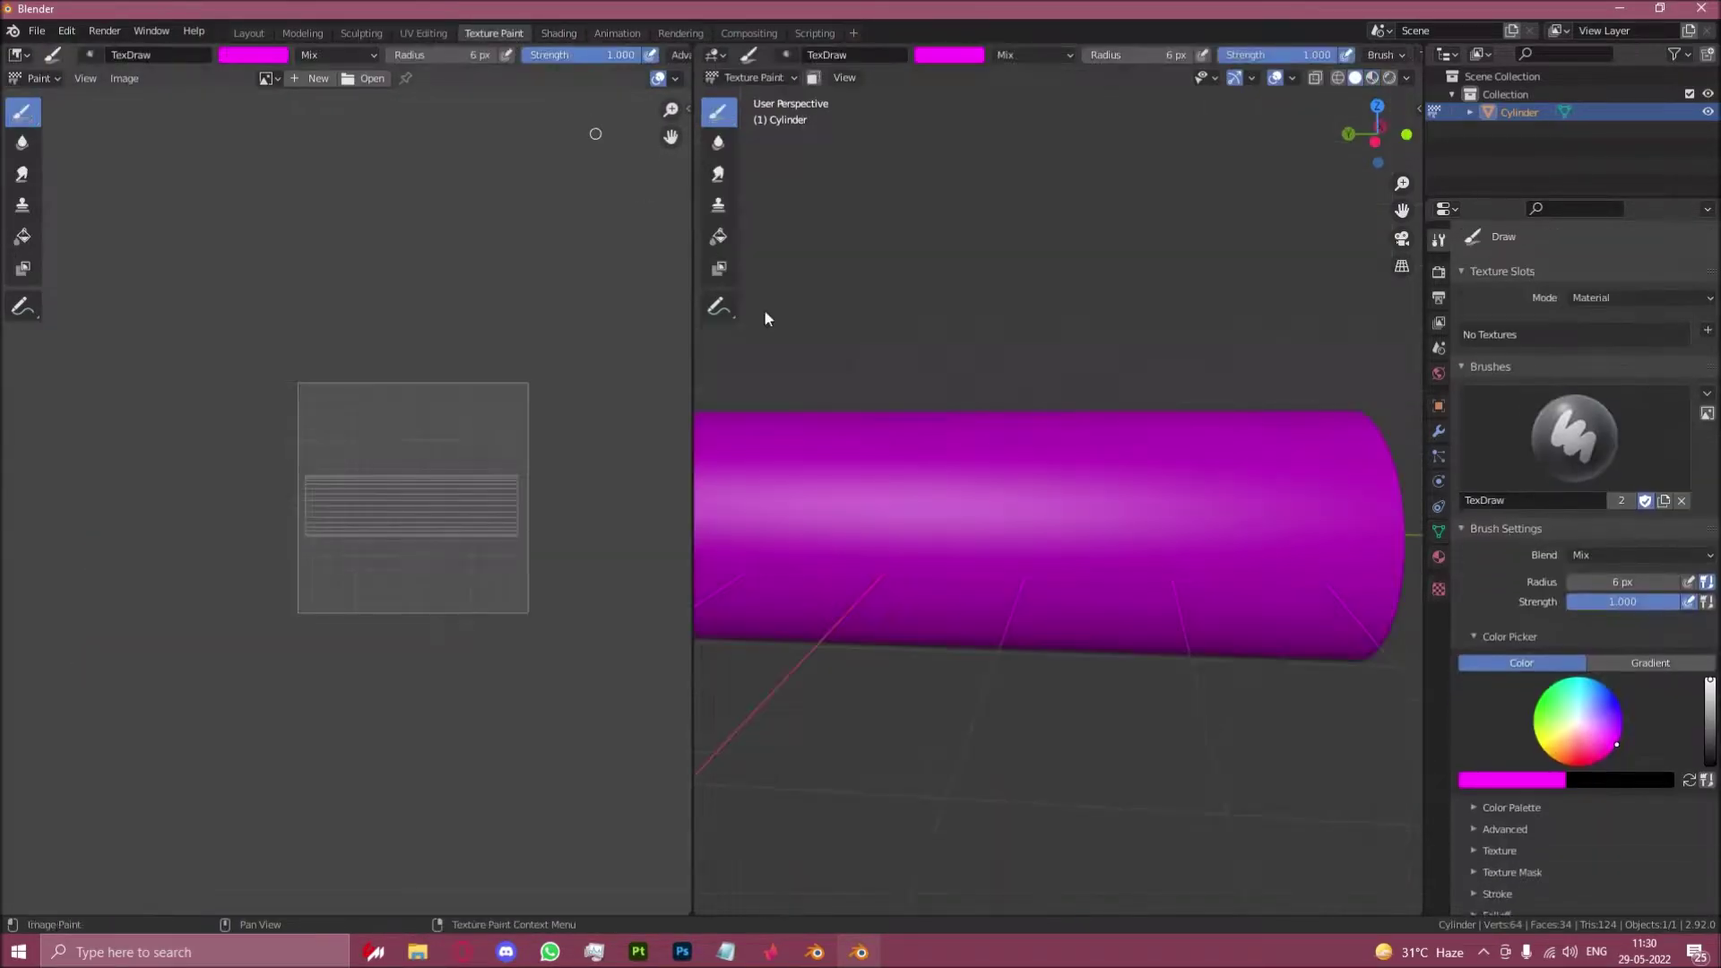
pyautogui.moveTo(764, 309); pyautogui.dragTo(1018, 531, button='middle')
pyautogui.click(1709, 331)
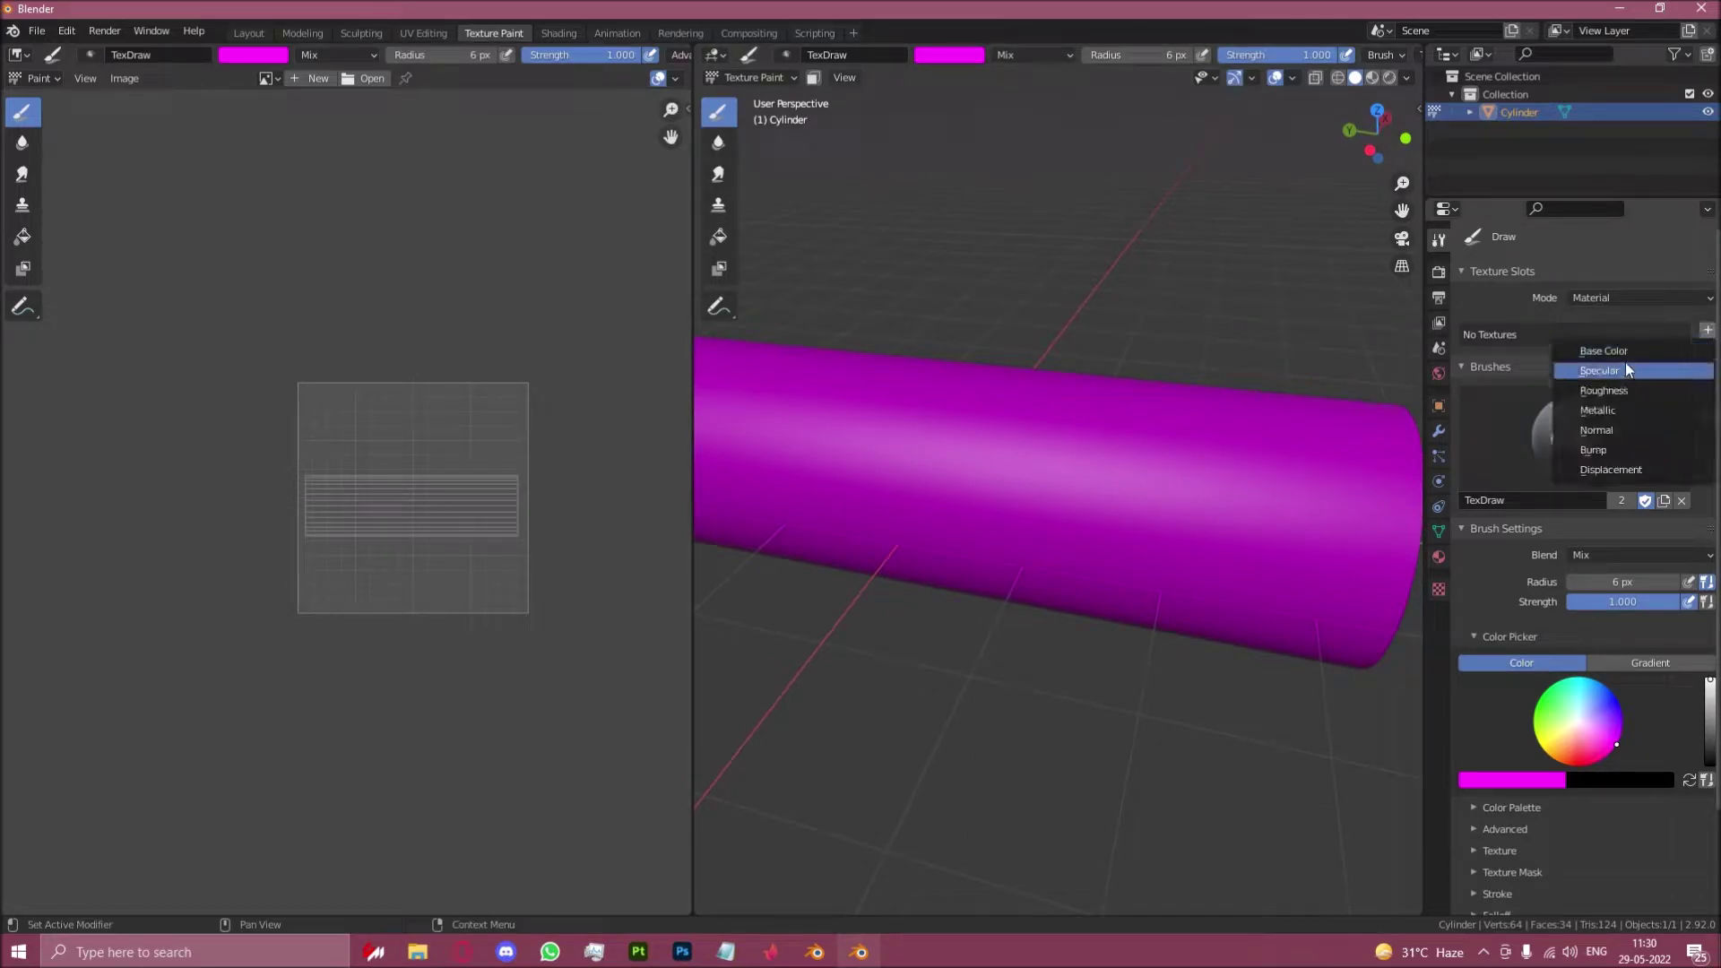
pyautogui.click(1624, 364)
pyautogui.click(1604, 541)
# Hand-paint 'Wizz Air' in magenta along the tube's side
pyautogui.scroll(5, 1067, 529)
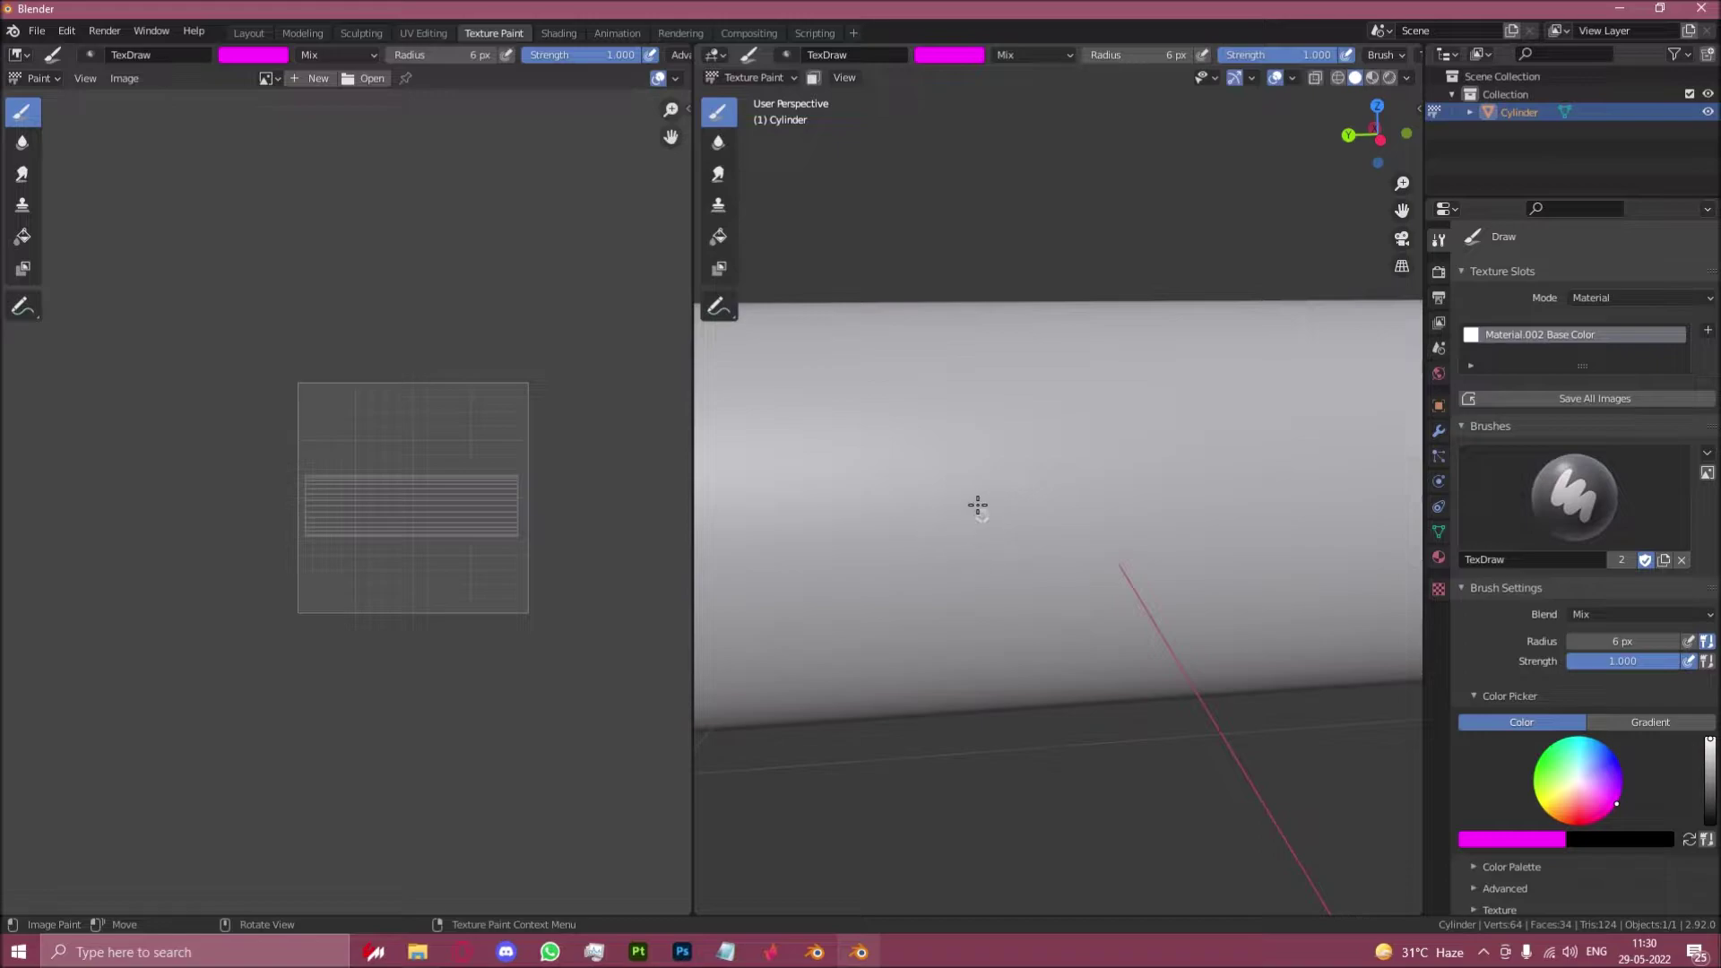
pyautogui.moveTo(977, 505); pyautogui.dragTo(980, 474, button='middle')
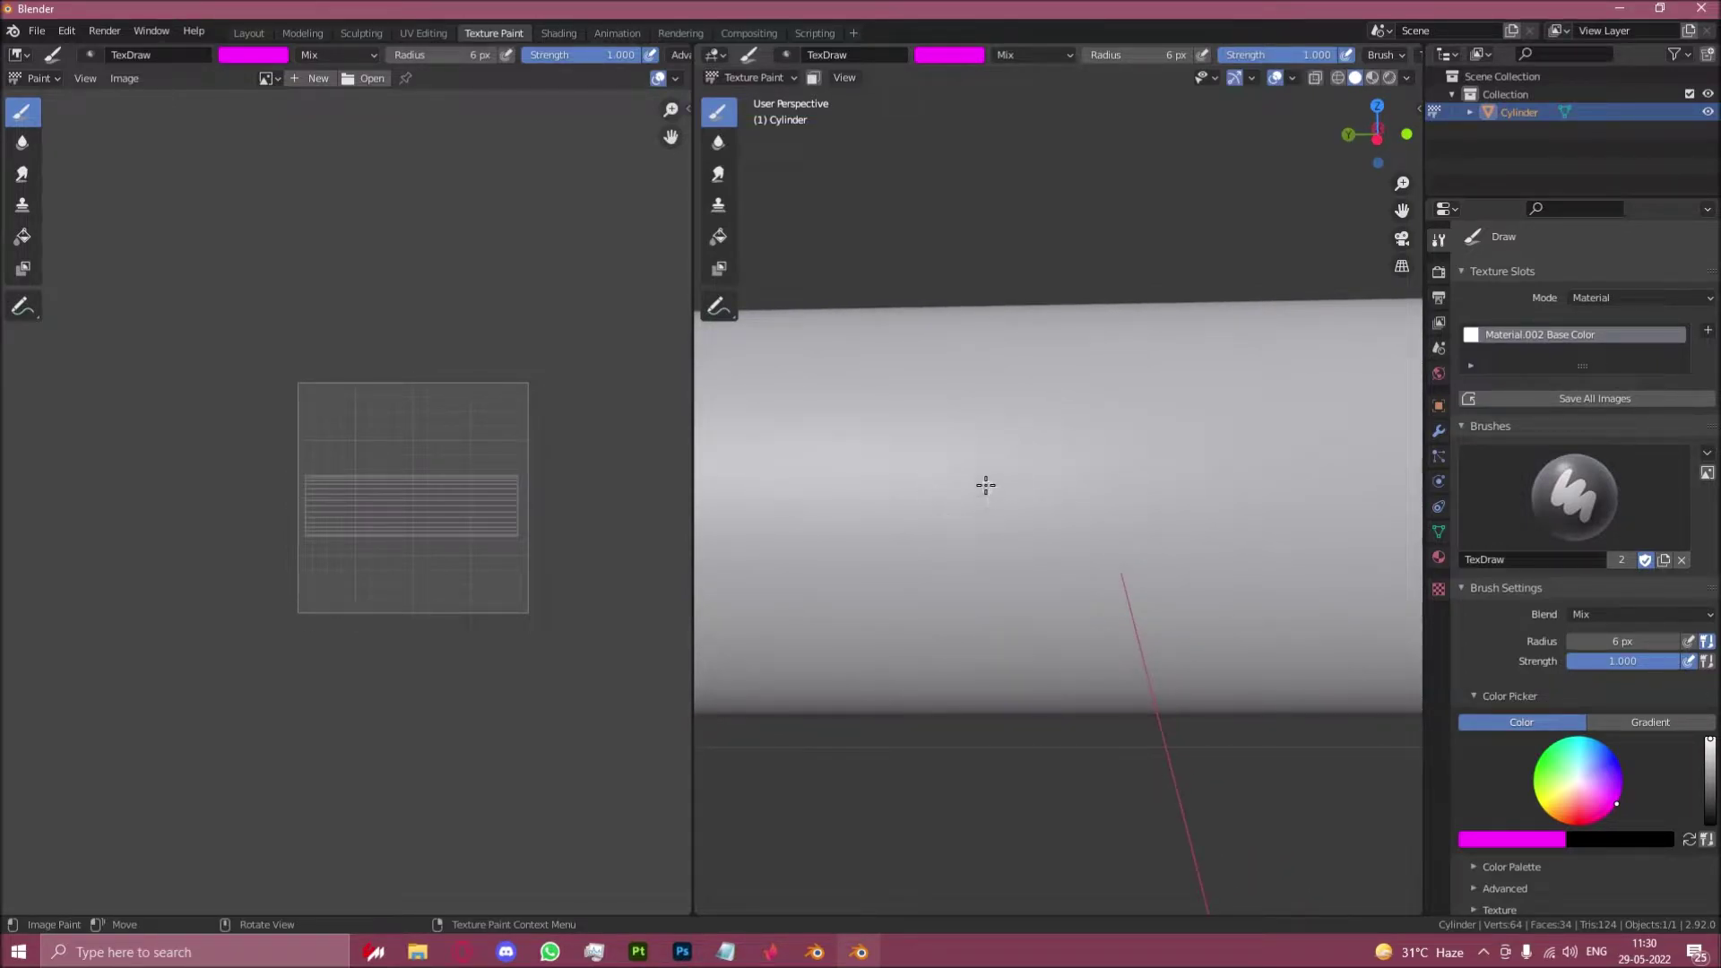
pyautogui.moveTo(906, 452)
pyautogui.mouseDown()
pyautogui.moveTo(921, 514)
pyautogui.moveTo(961, 508)
pyautogui.moveTo(963, 451)
pyautogui.moveTo(991, 502)
pyautogui.moveTo(1053, 497)
pyautogui.moveTo(1091, 467)
pyautogui.moveTo(1094, 499)
pyautogui.moveTo(1175, 436)
pyautogui.moveTo(1201, 499)
pyautogui.mouseUp()
pyautogui.moveTo(1173, 476)
pyautogui.mouseDown()
pyautogui.moveTo(1221, 480)
pyautogui.moveTo(1216, 438)
pyautogui.moveTo(1247, 468)
pyautogui.mouseUp()
pyautogui.click(1216, 438)
pyautogui.scroll(-3, 1133, 446)
pyautogui.moveTo(1159, 433)
pyautogui.mouseDown(button='middle')
pyautogui.moveTo(917, 459)
pyautogui.moveTo(1091, 460)
pyautogui.moveTo(962, 499)
pyautogui.moveTo(1037, 484)
pyautogui.moveTo(1066, 509)
pyautogui.mouseUp(button='middle')
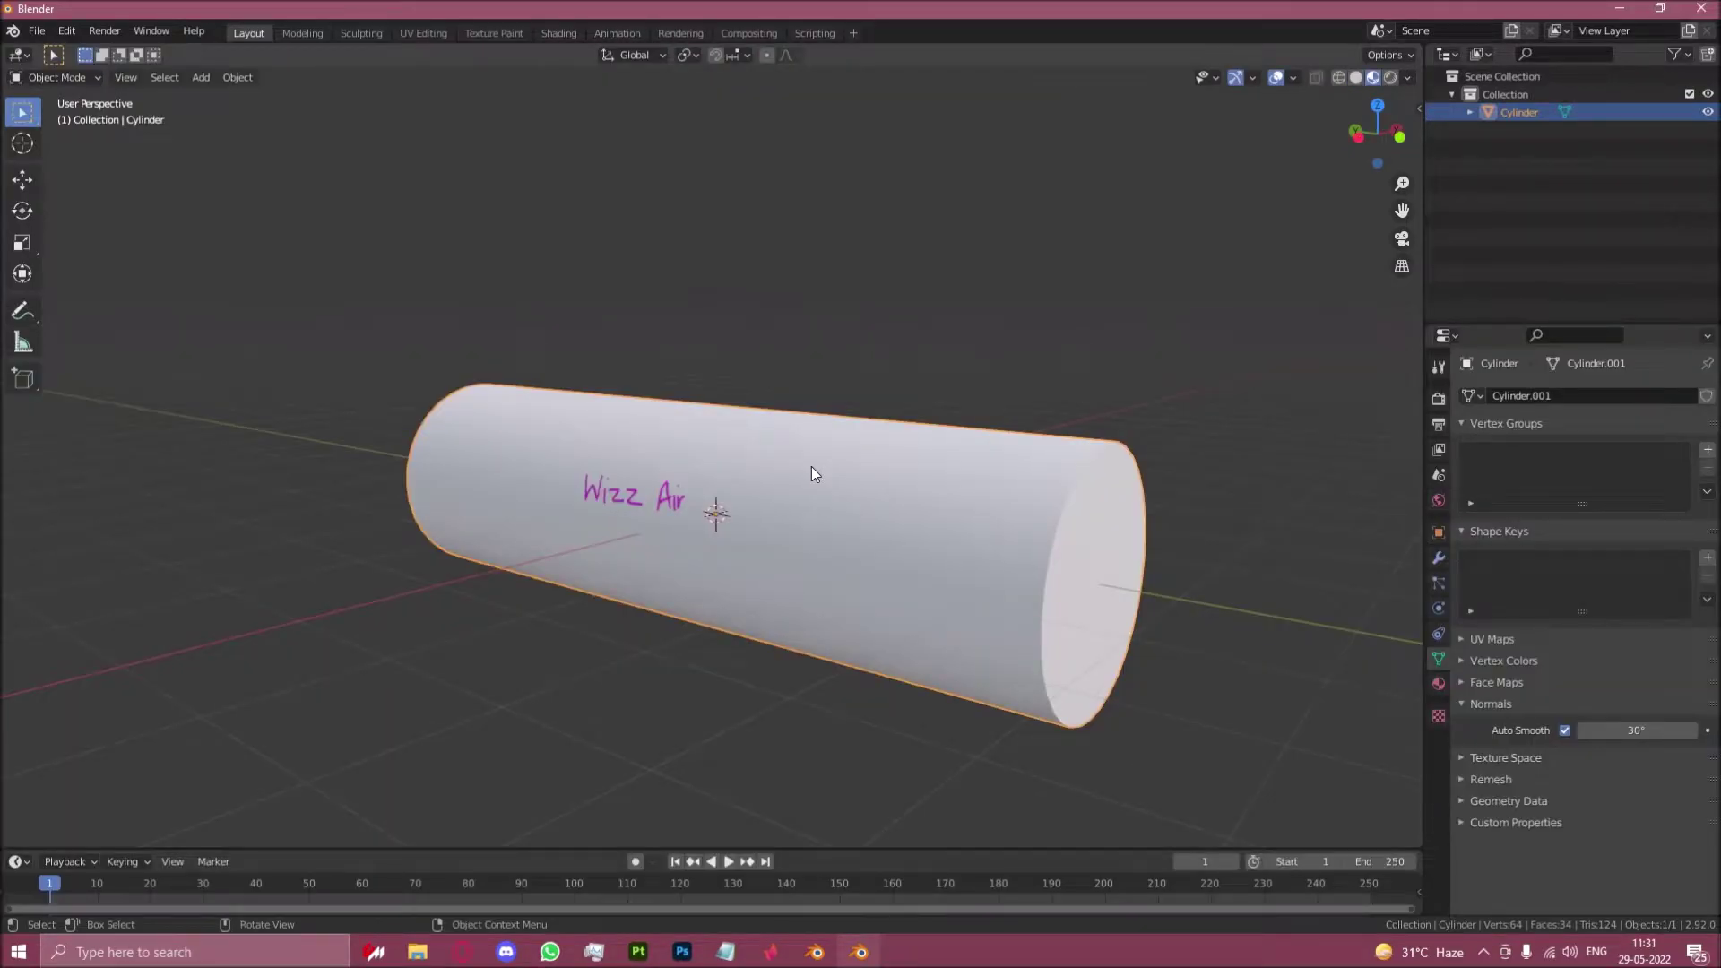
# Orbit around the painted Wizz Air tube in Layout and click empty space to deselect it
pyautogui.moveTo(685, 512); pyautogui.dragTo(720, 518, button='middle')
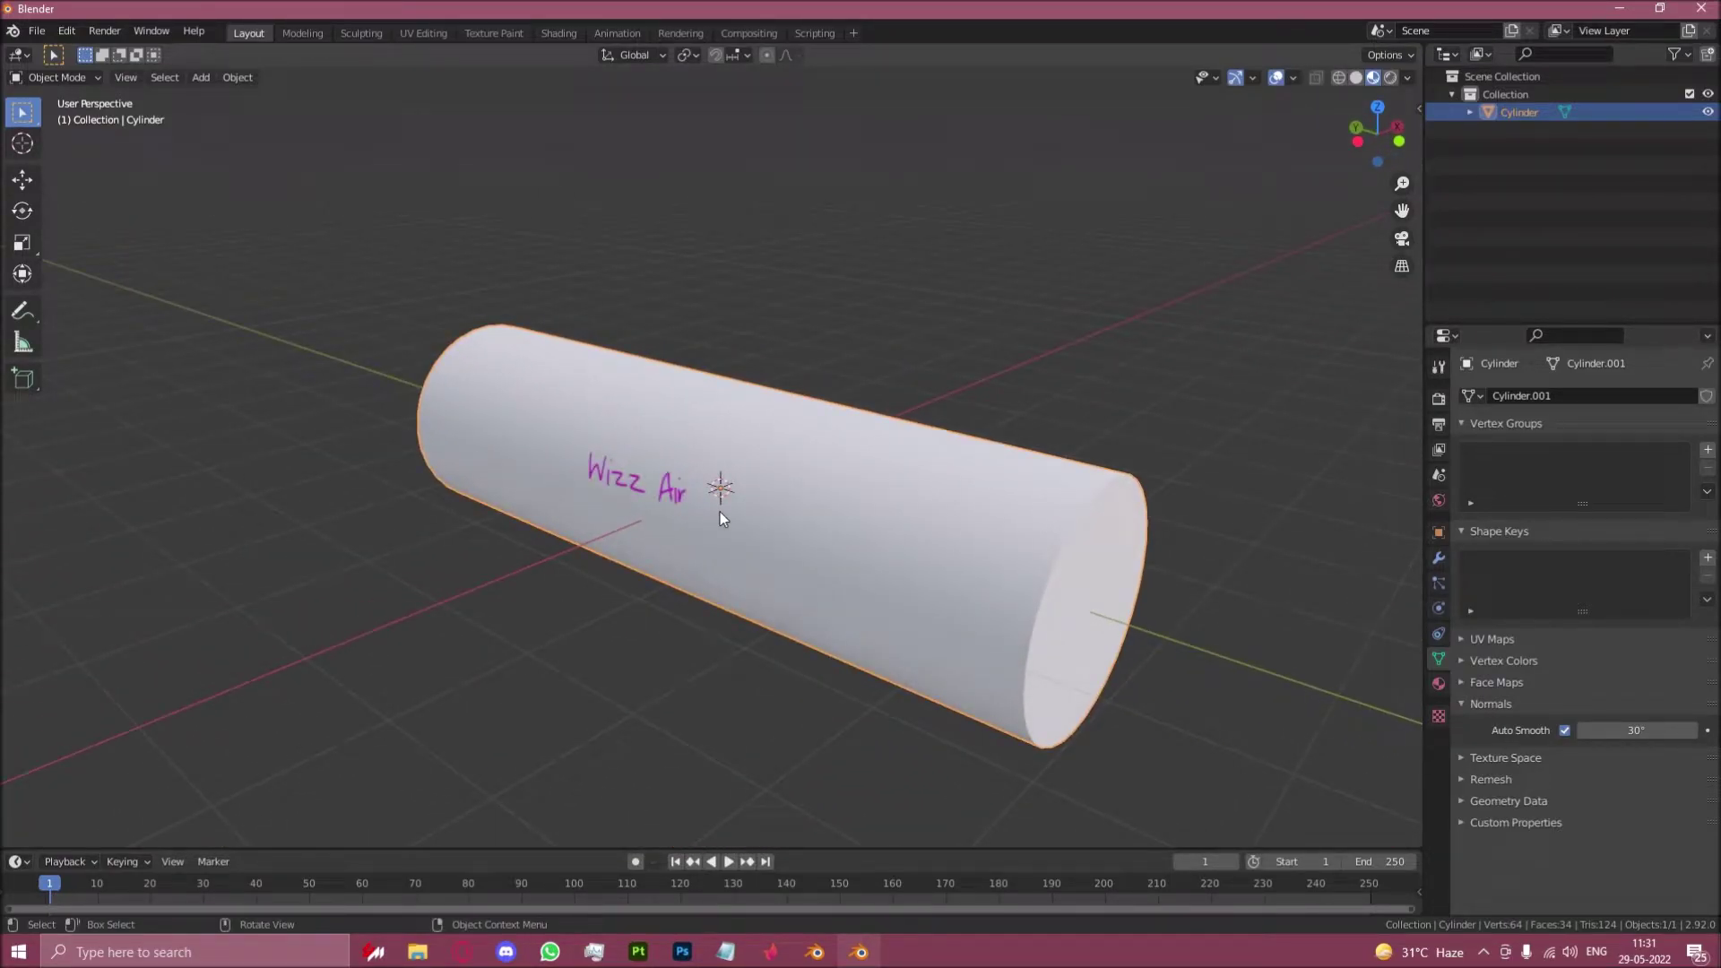
pyautogui.click(195, 79)
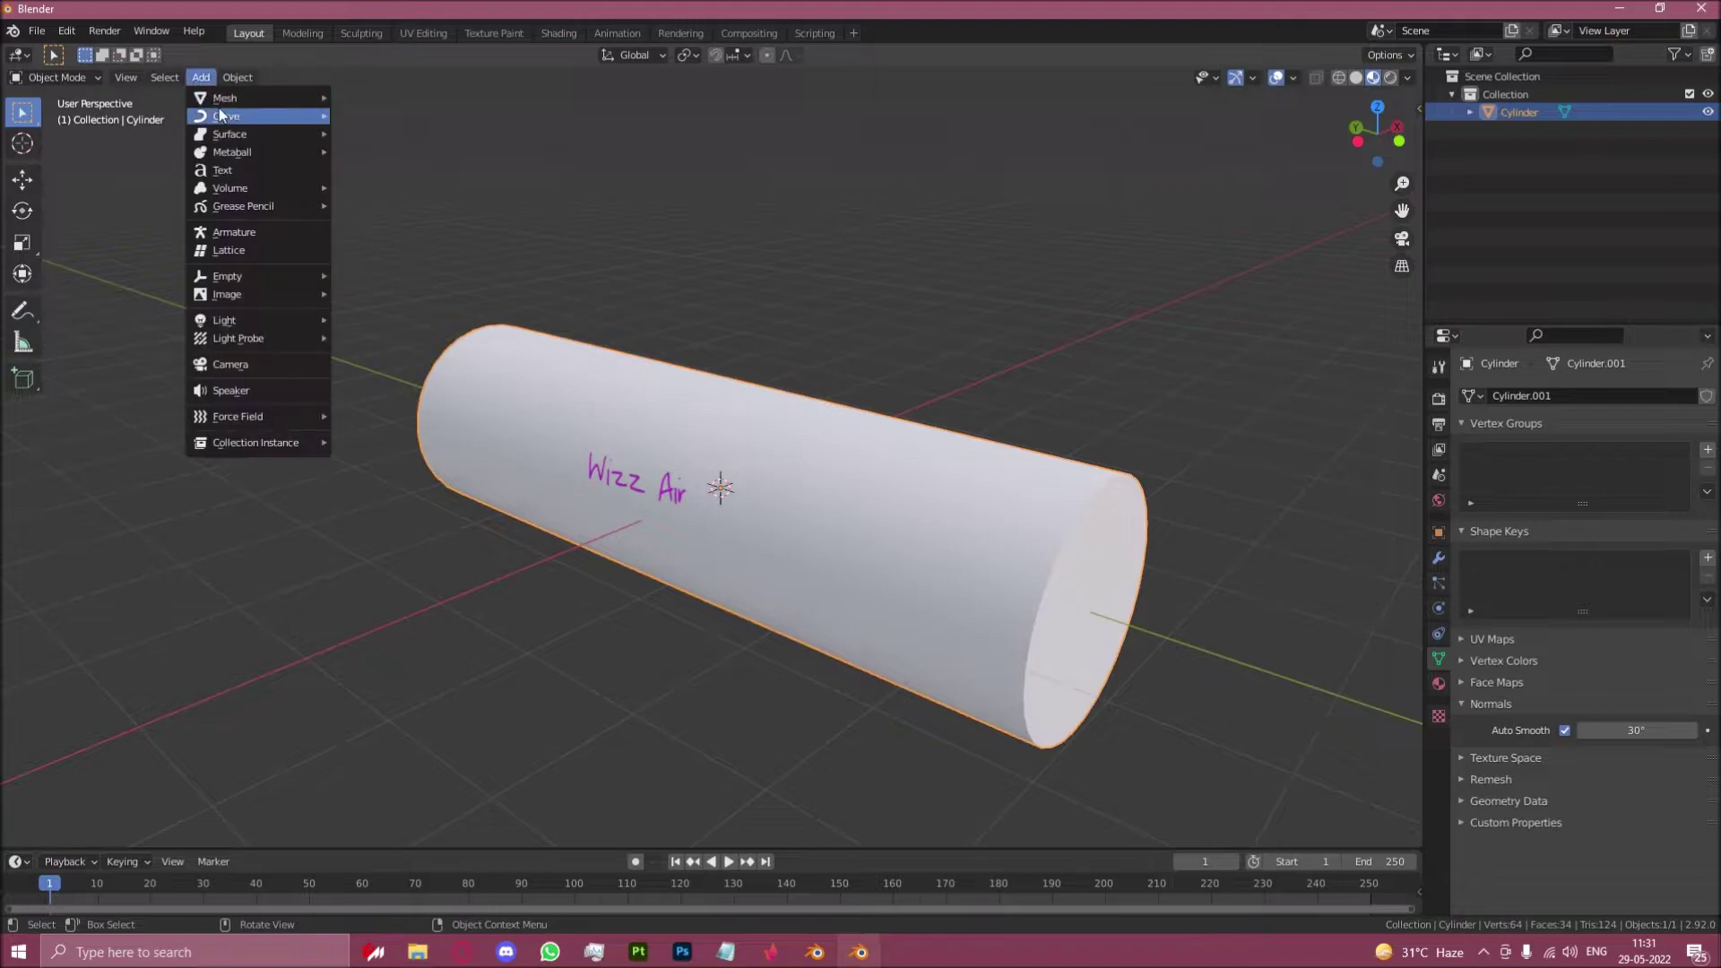
pyautogui.moveTo(220, 104)
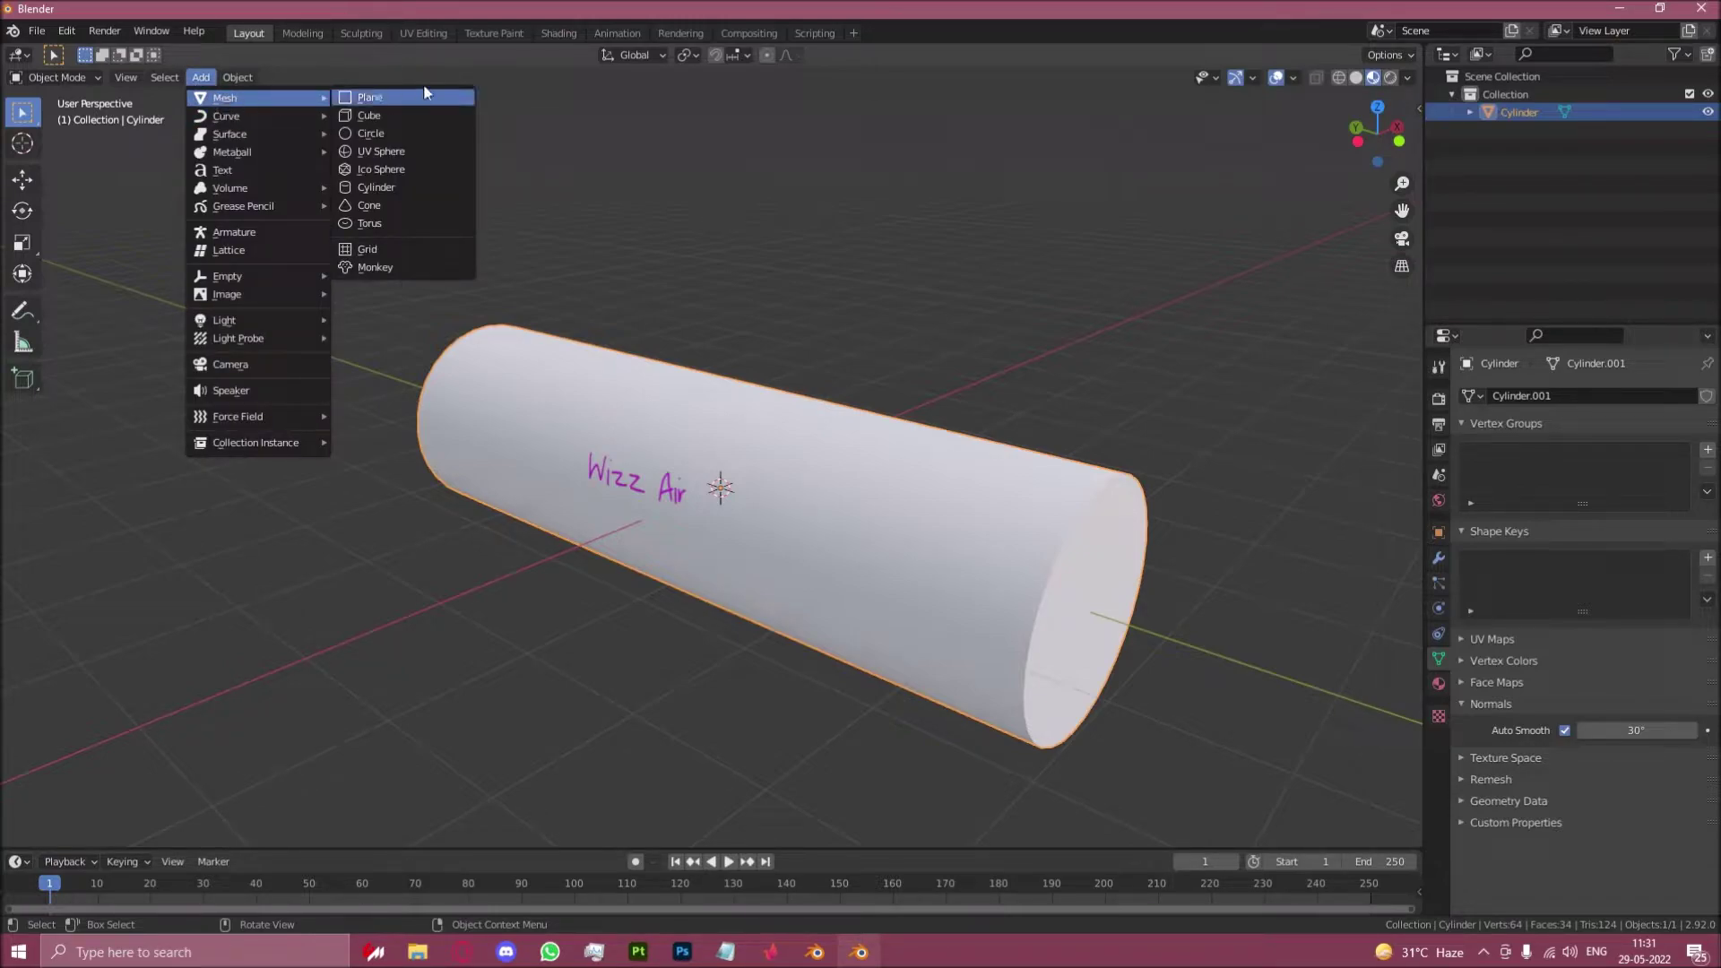
pyautogui.click(835, 233)
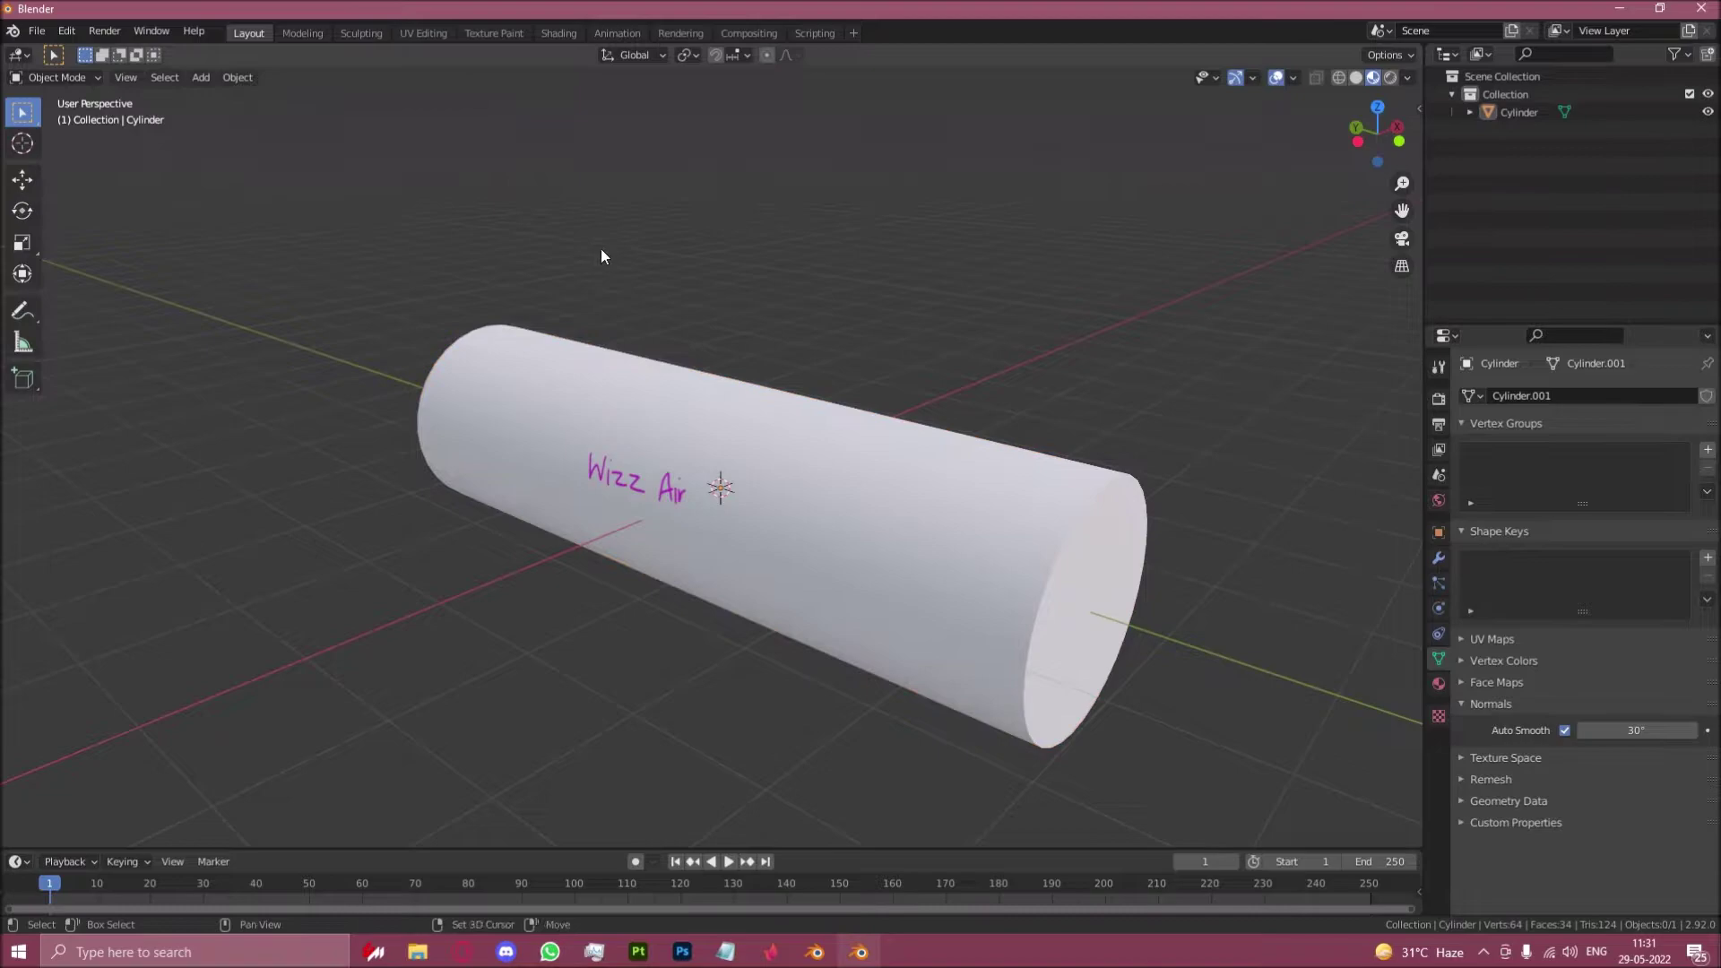
pyautogui.click(212, 77)
# Add a plane and shift it along X in front view
pyautogui.hotkey('shift', 'a')
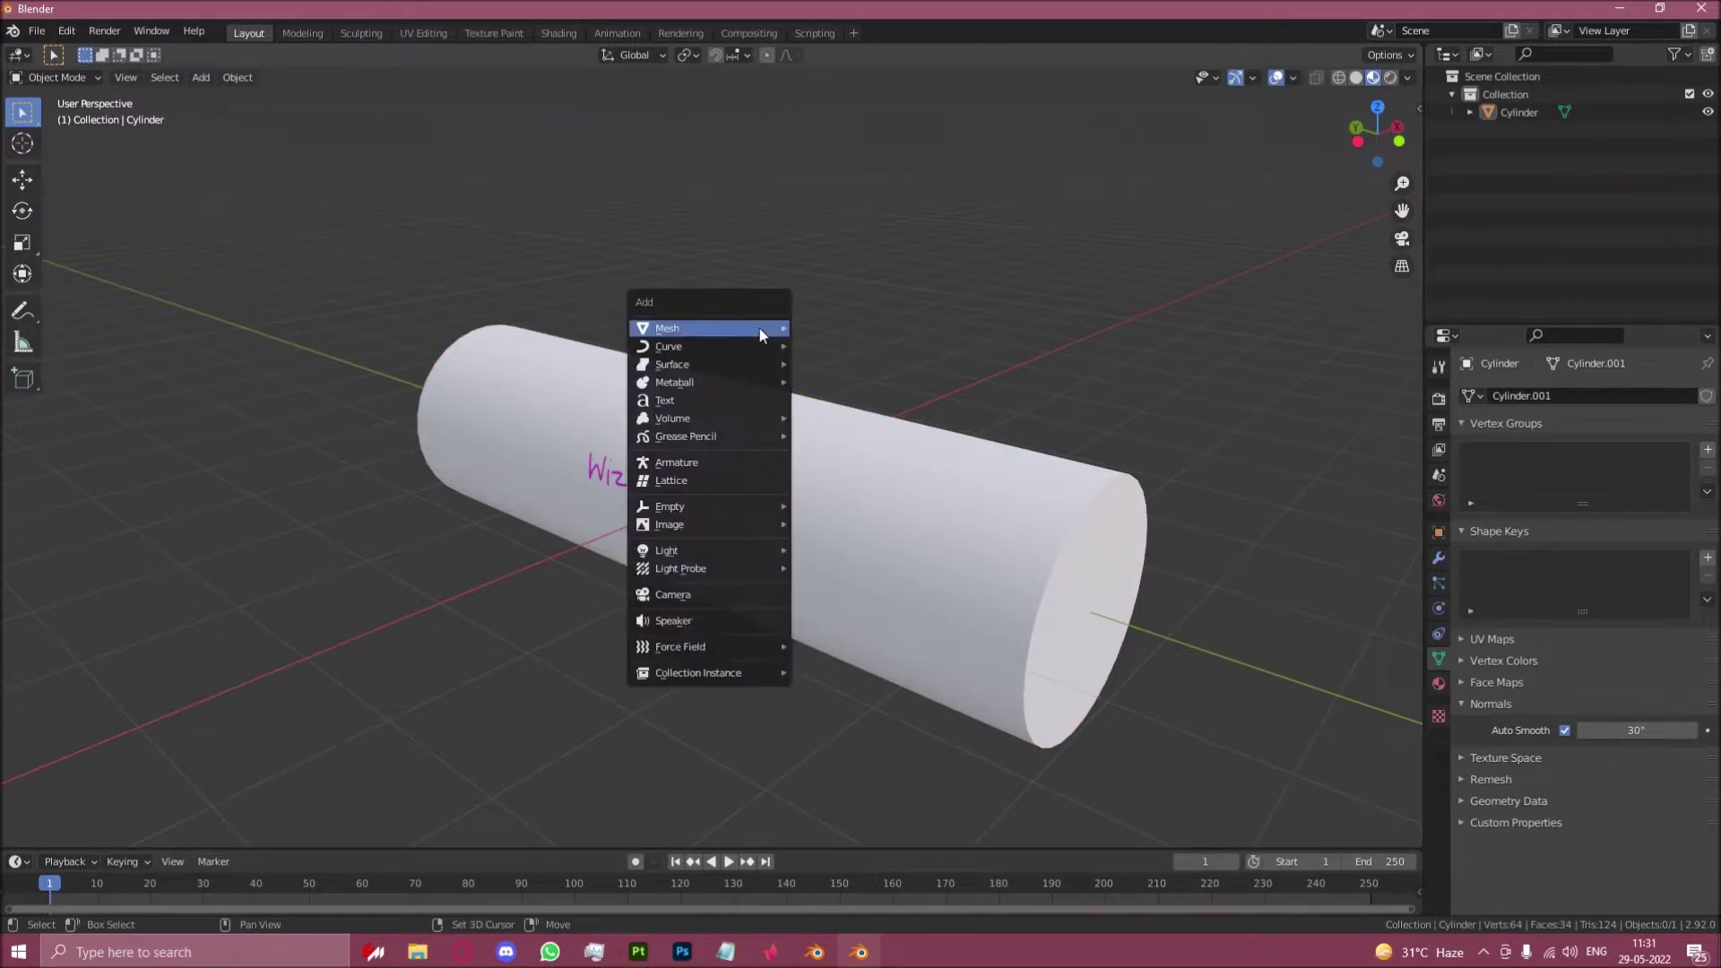
pyautogui.moveTo(760, 328)
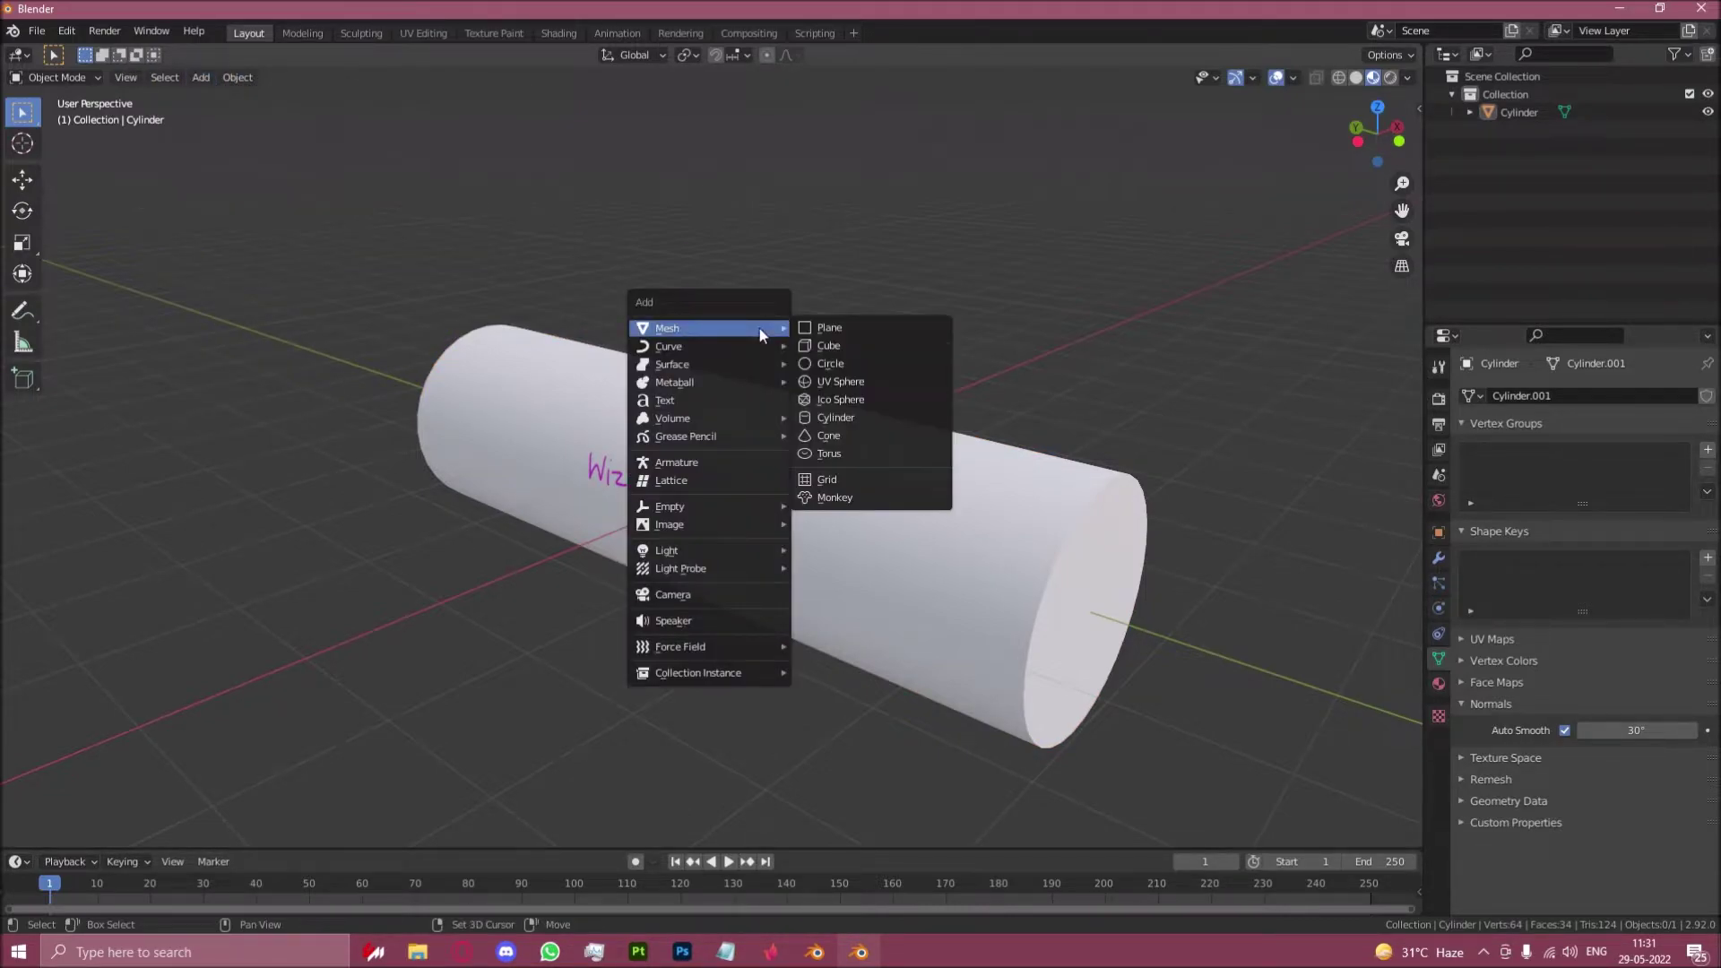
pyautogui.click(819, 331)
pyautogui.press('ctrl+KP_3')
pyautogui.press('KP_1')
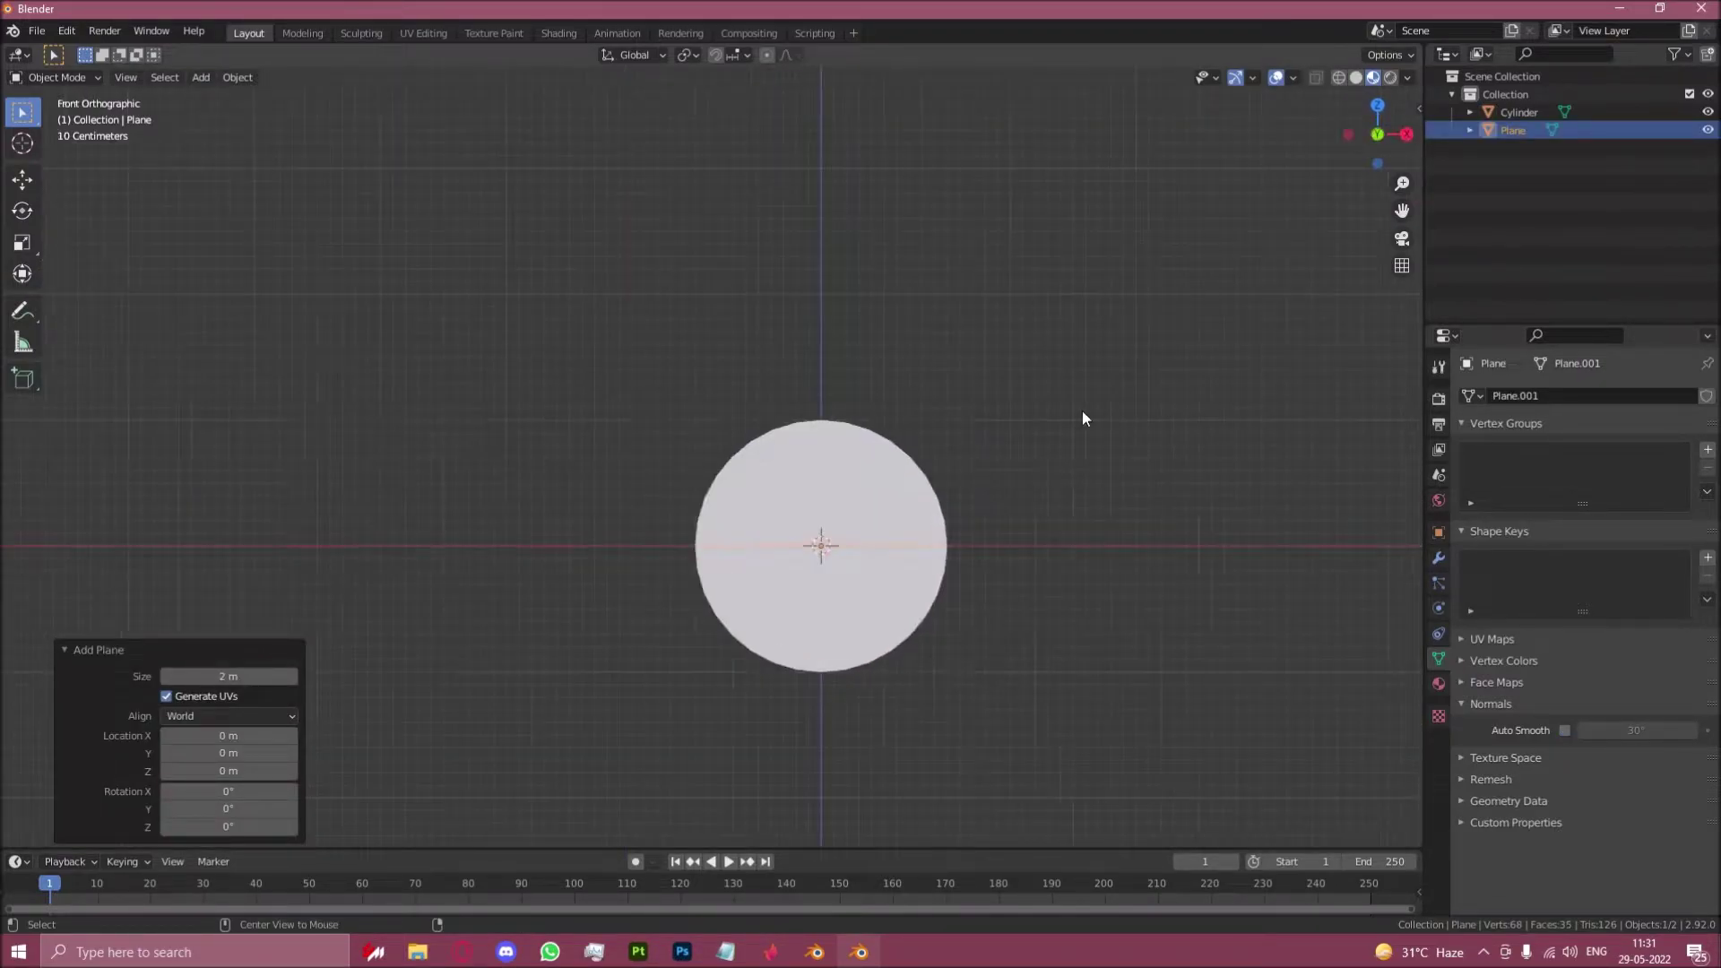
pyautogui.press('g')
pyautogui.press('x')
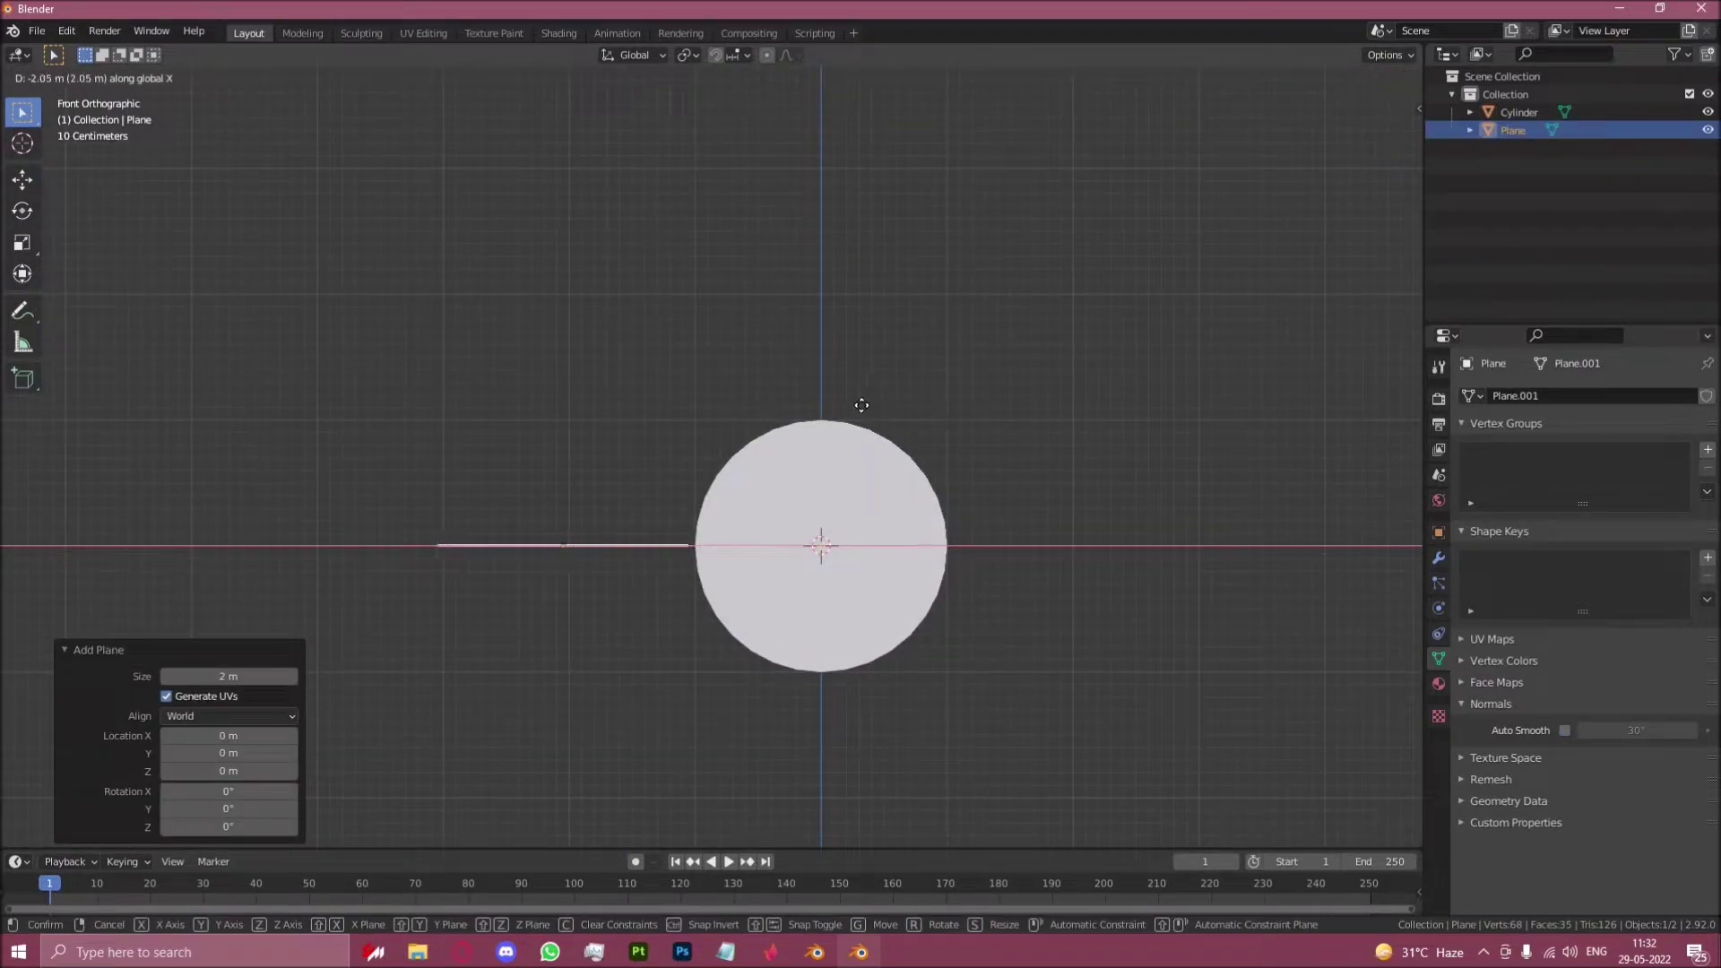
pyautogui.click(860, 403)
# Rotate the plane 90° around Y so it stands upright
pyautogui.write('ry45')
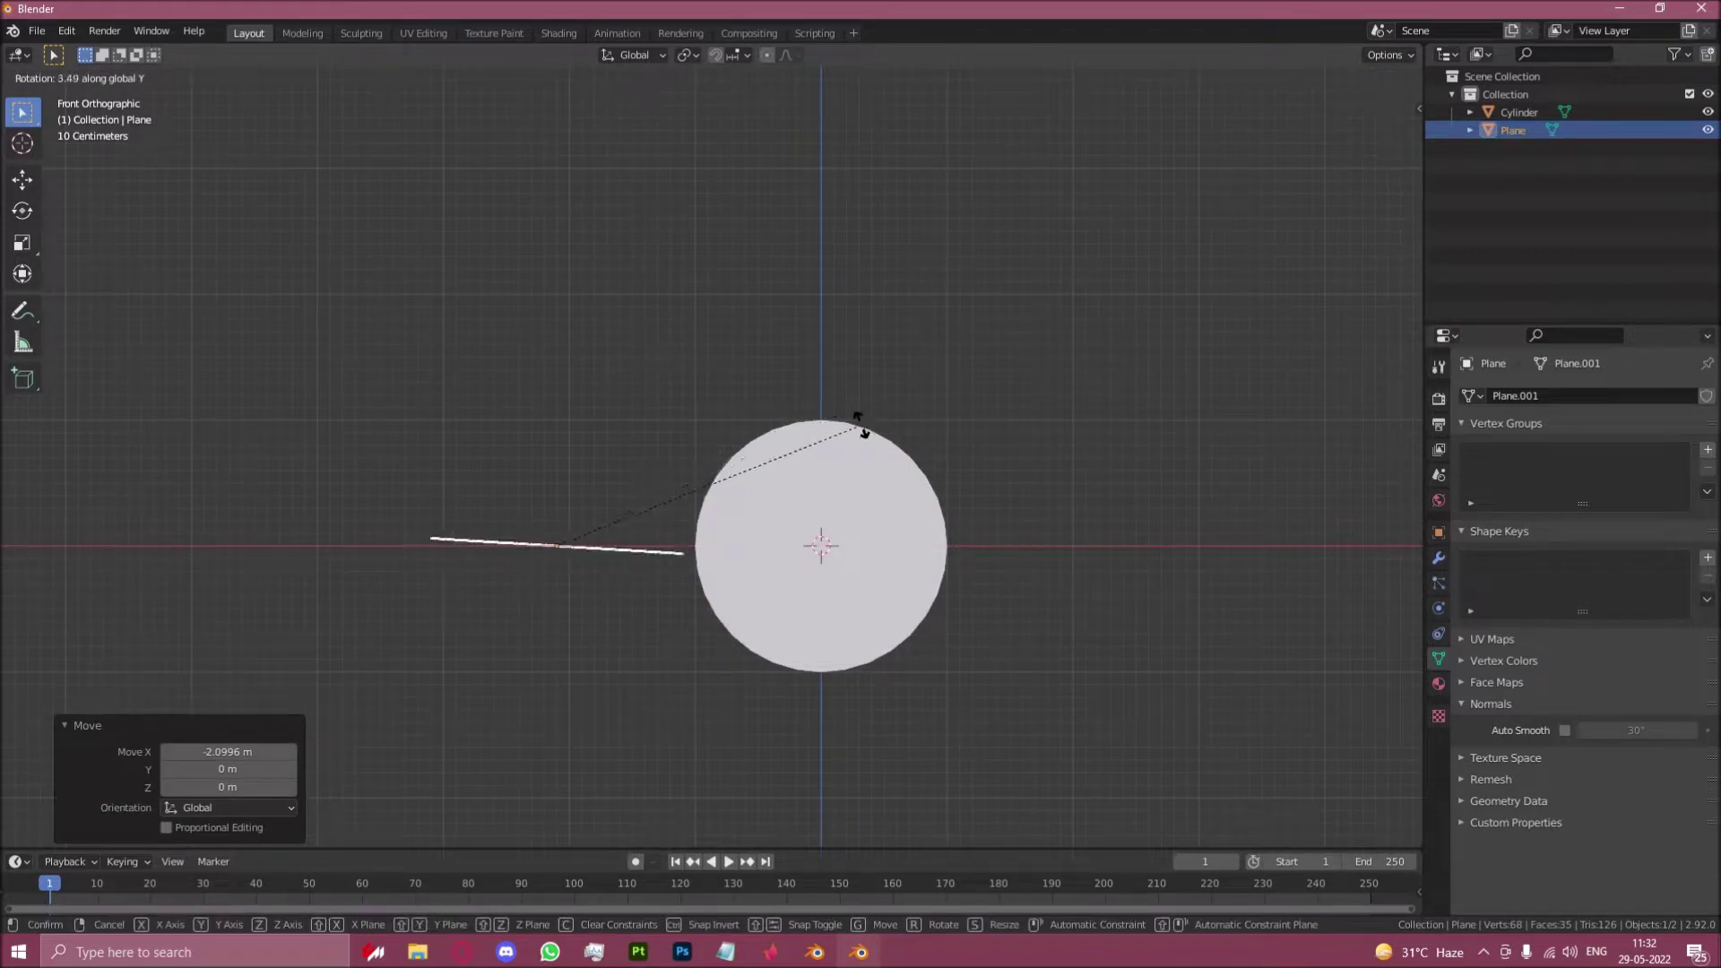
pyautogui.press('BackSpace')
pyautogui.press('BackSpace')
pyautogui.write('90')
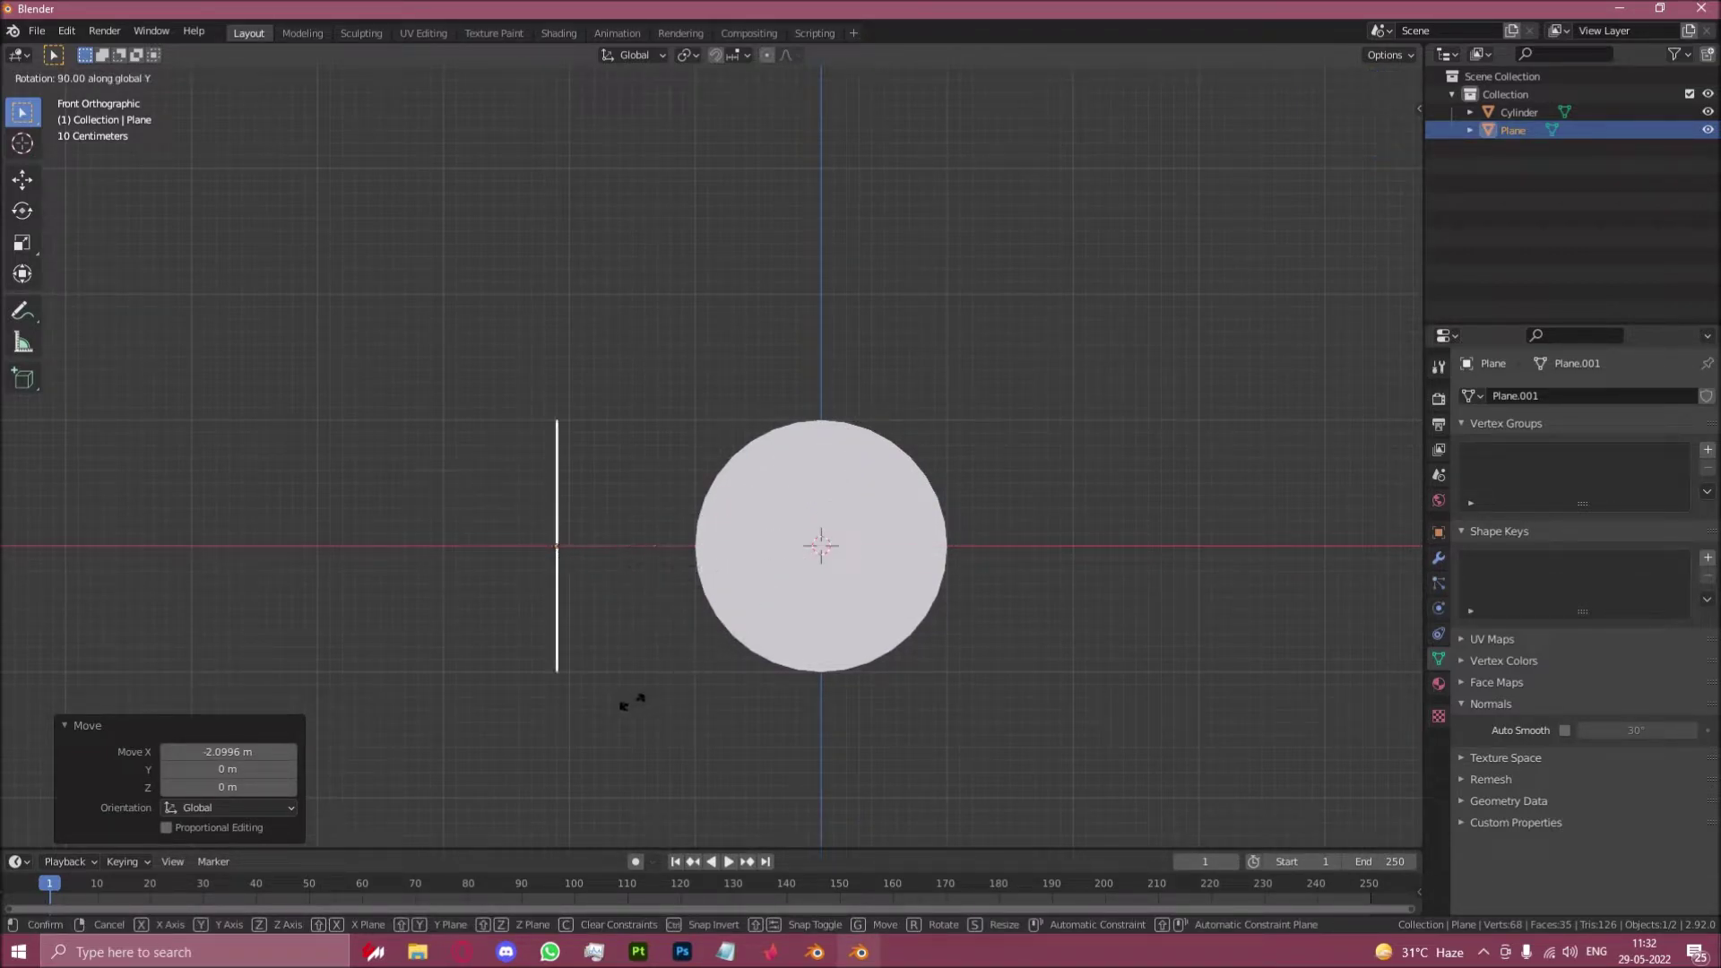
pyautogui.press('Return')
pyautogui.moveTo(669, 555); pyautogui.dragTo(944, 475, button='middle')
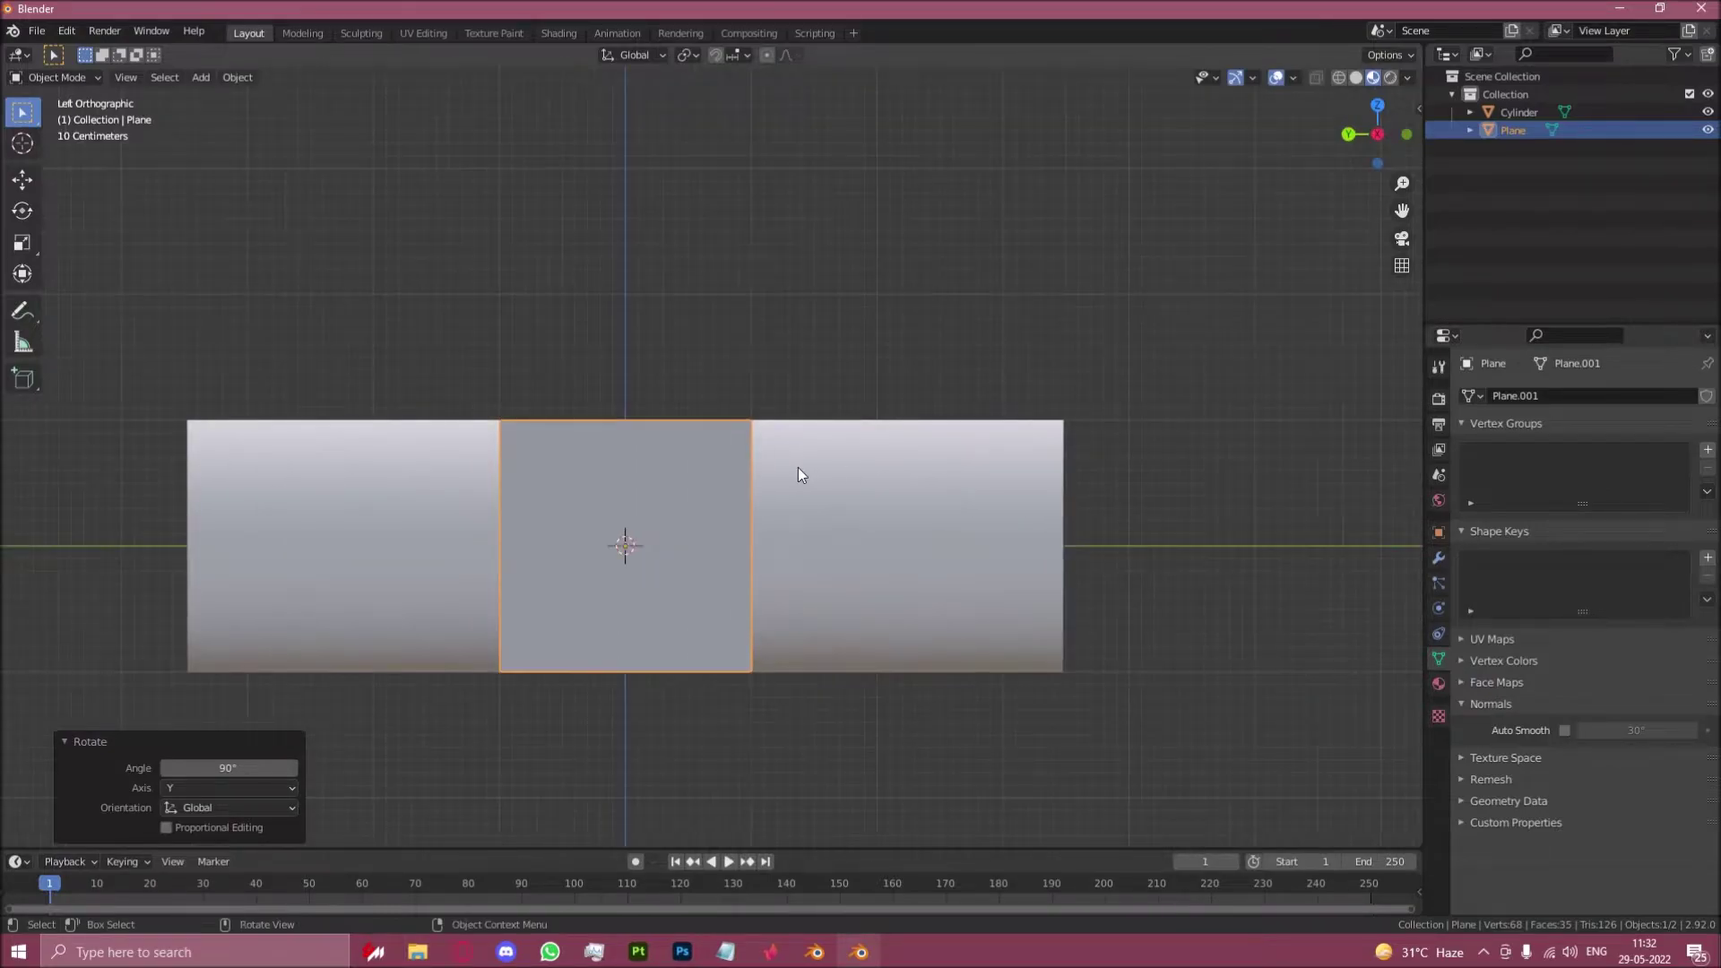
pyautogui.moveTo(795, 472); pyautogui.dragTo(760, 577, button='middle')
# Move the plane along Y and X to sit beside the cylinder near the Wizz Air text
pyautogui.press('g')
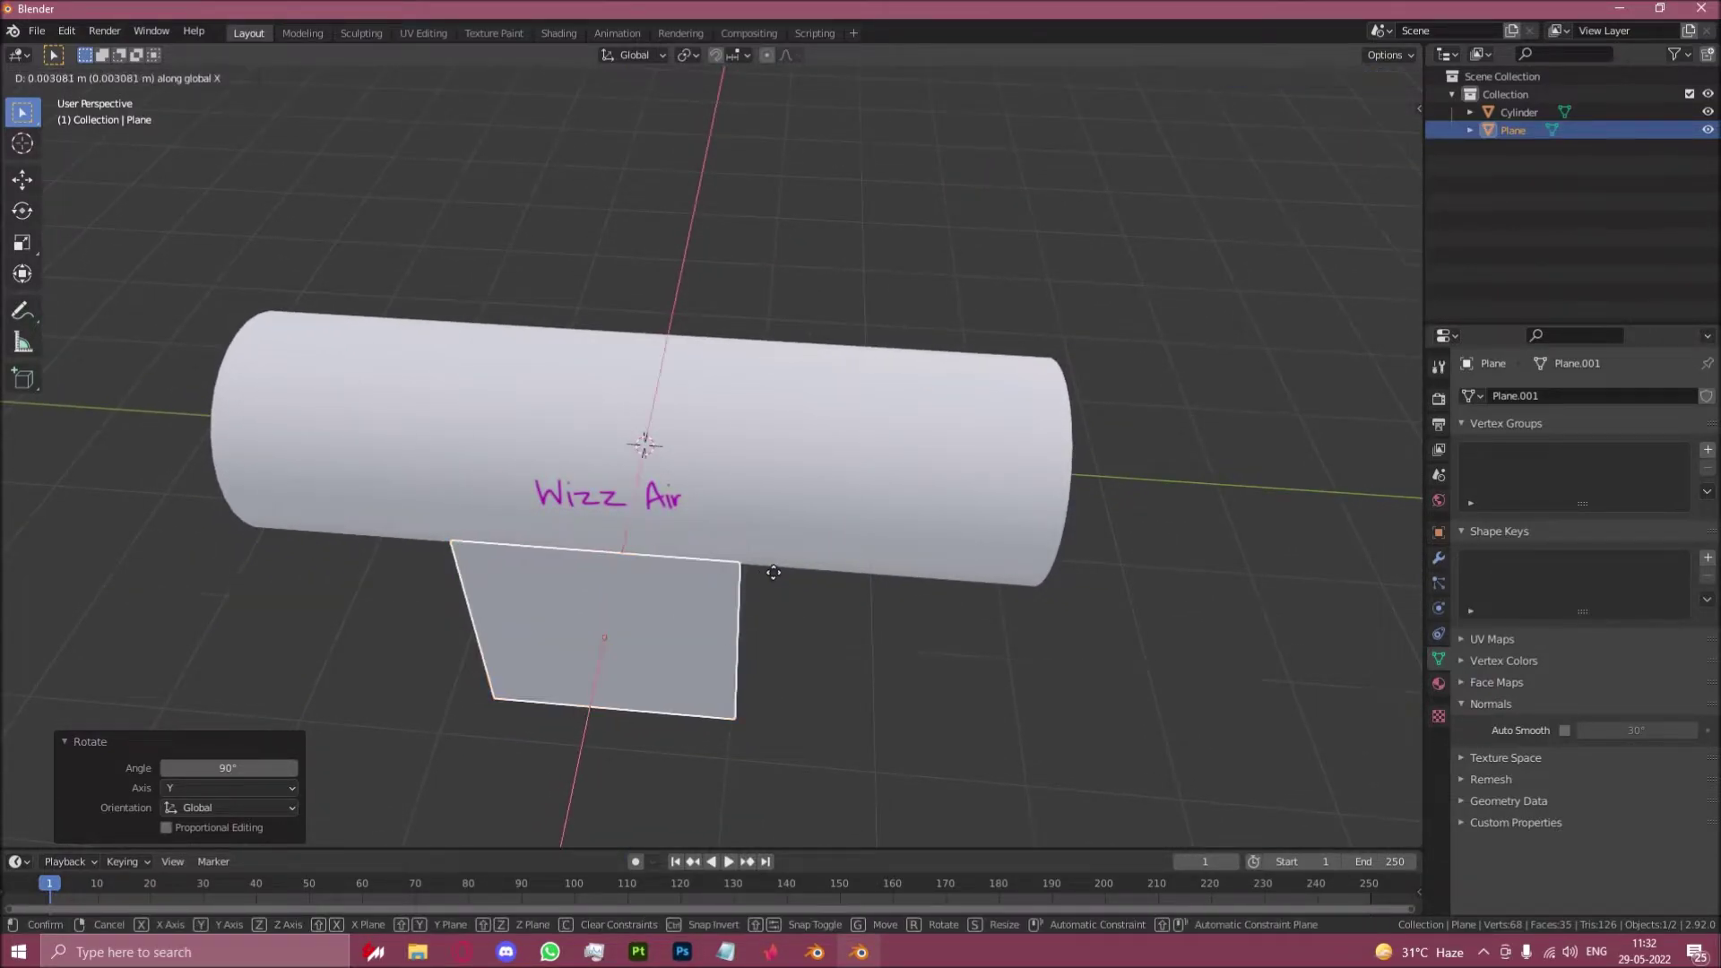
pyautogui.press('y')
pyautogui.click(1024, 580)
pyautogui.press('x')
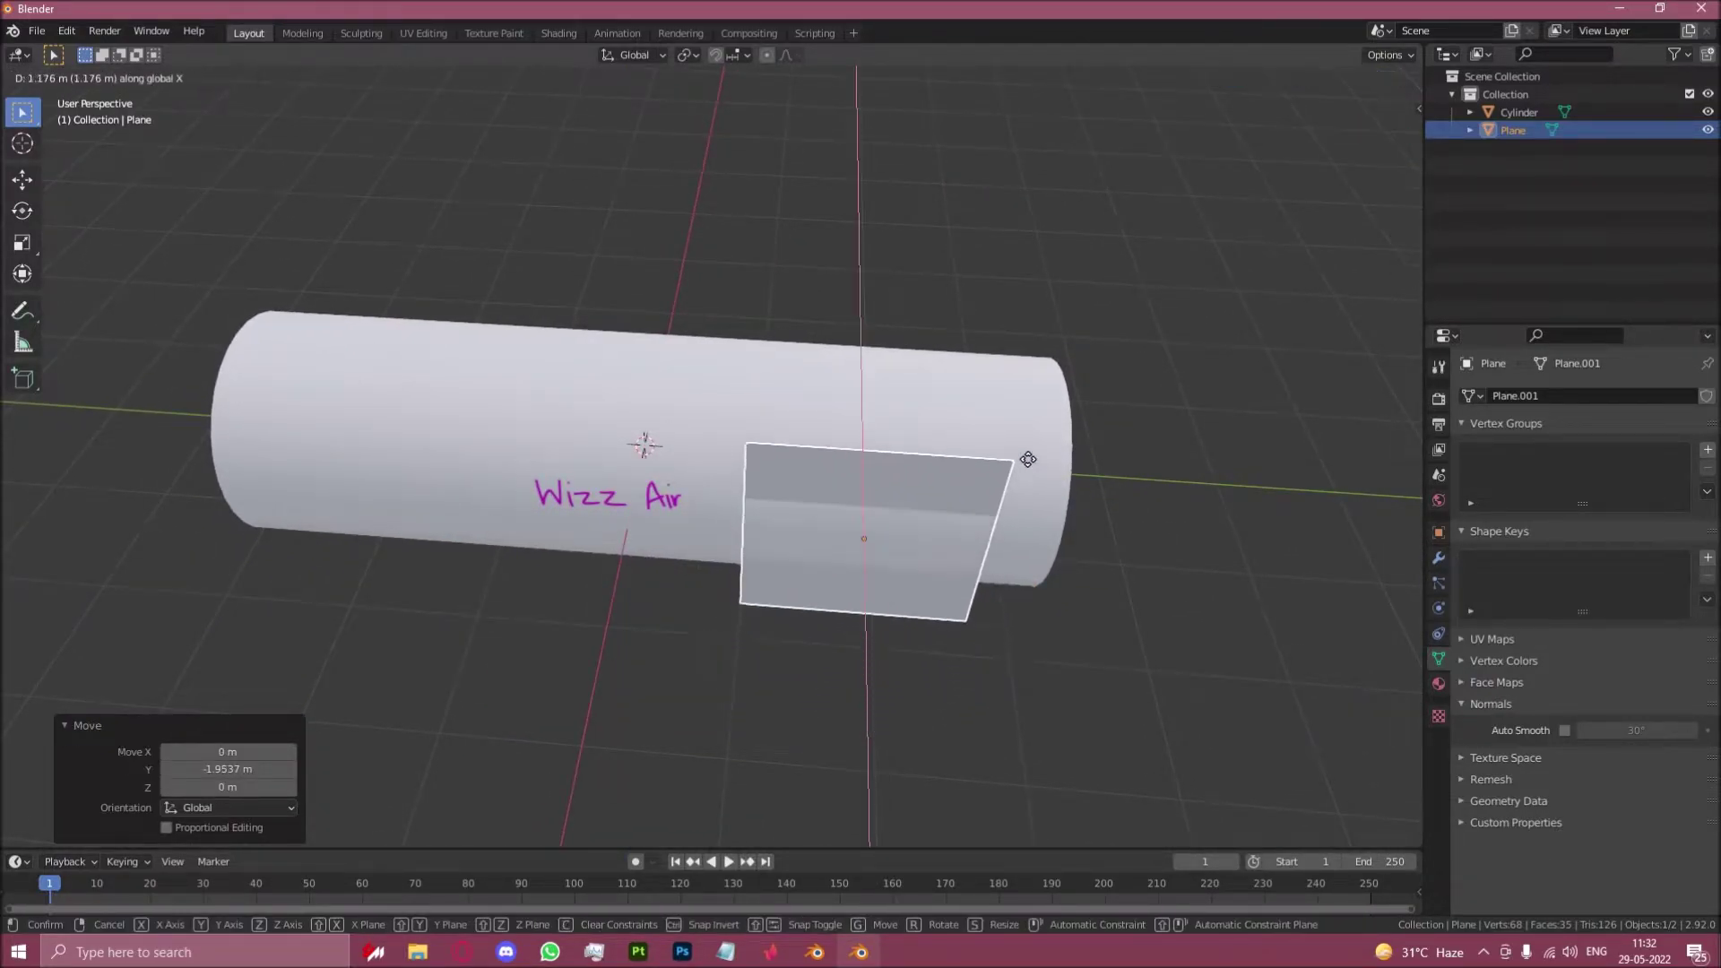
pyautogui.click(1018, 472)
pyautogui.moveTo(899, 469); pyautogui.dragTo(857, 262, button='middle')
# Flatten the plane along Z to 0.324 and raise it vertically
pyautogui.press('s')
pyautogui.press('z')
pyautogui.click(717, 414)
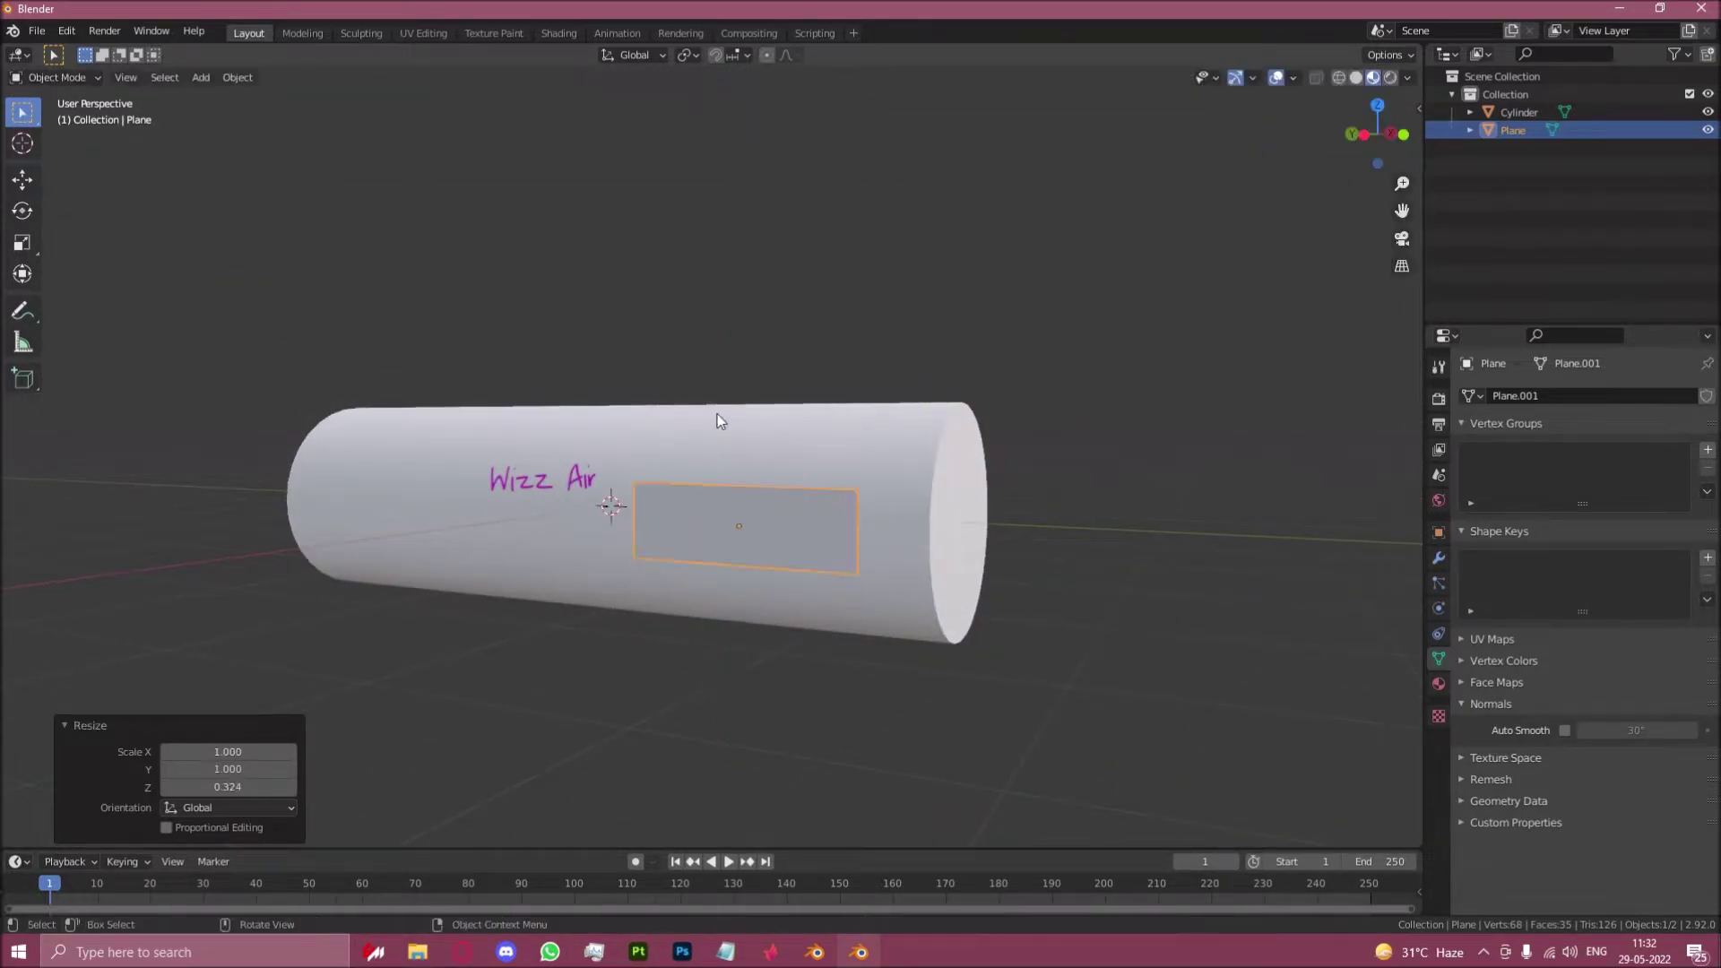
pyautogui.press('ctrl+KP_3')
pyautogui.press('g')
pyautogui.press('z')
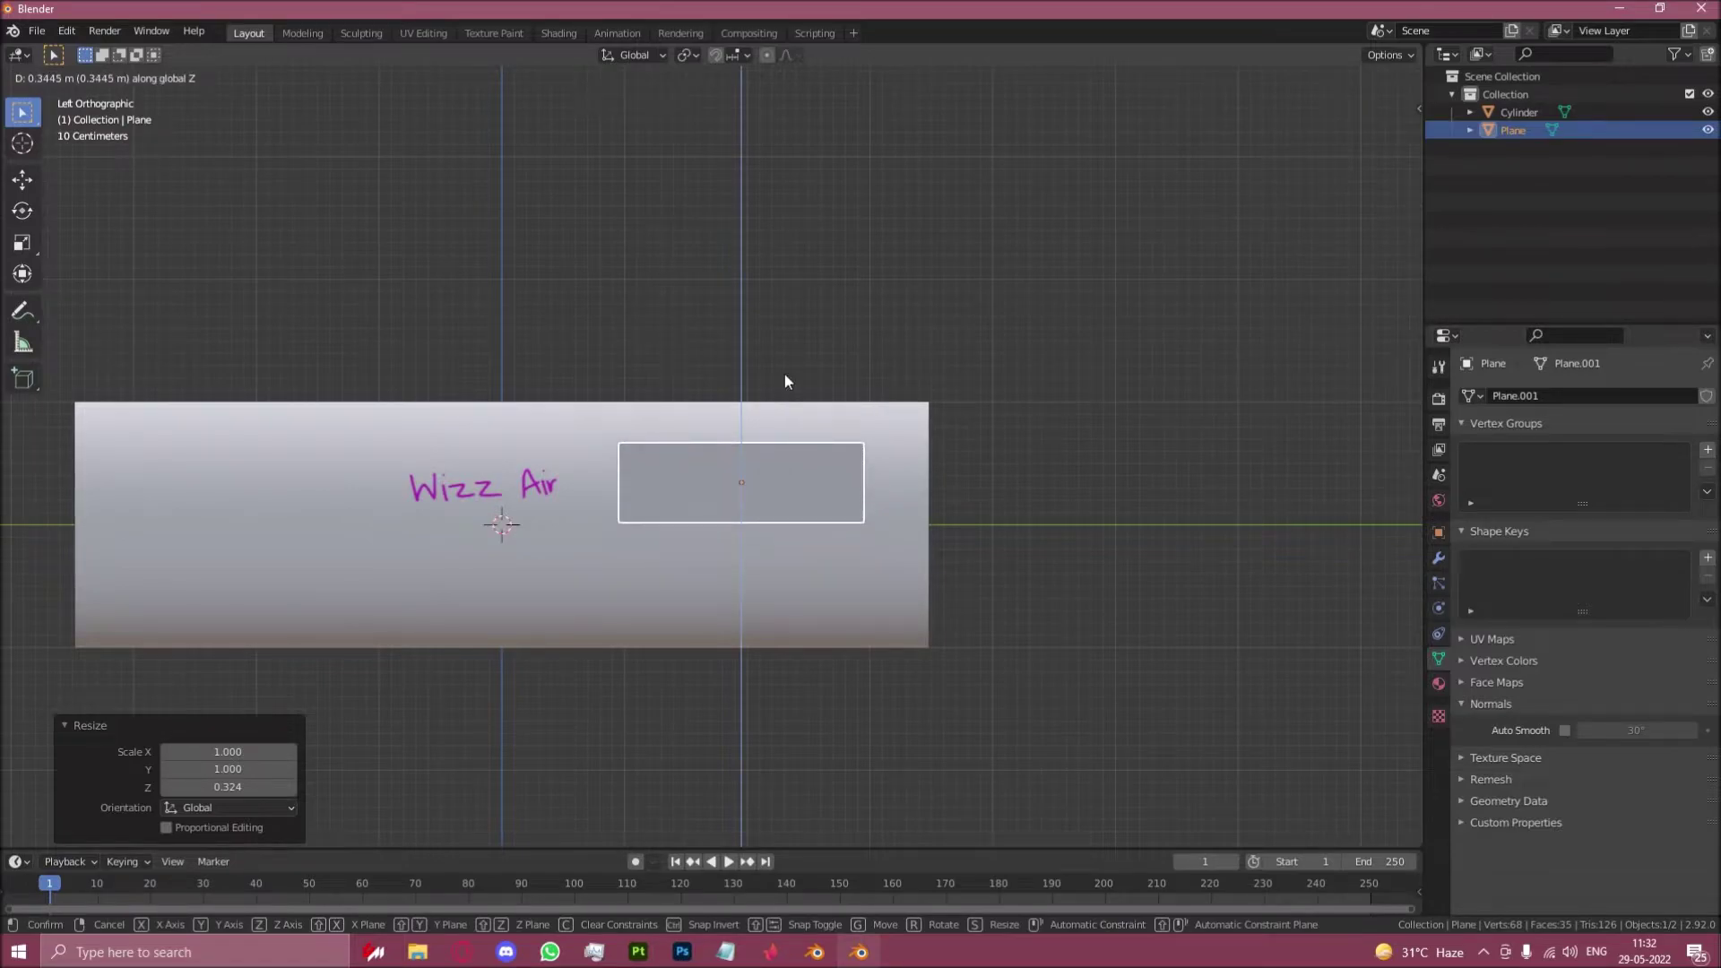
pyautogui.click(787, 378)
# Fine-tune the plane's height on the cylinder and narrow its Y scale to 0.898
pyautogui.press('s')
pyautogui.press('z')
pyautogui.press('g')
pyautogui.press('z')
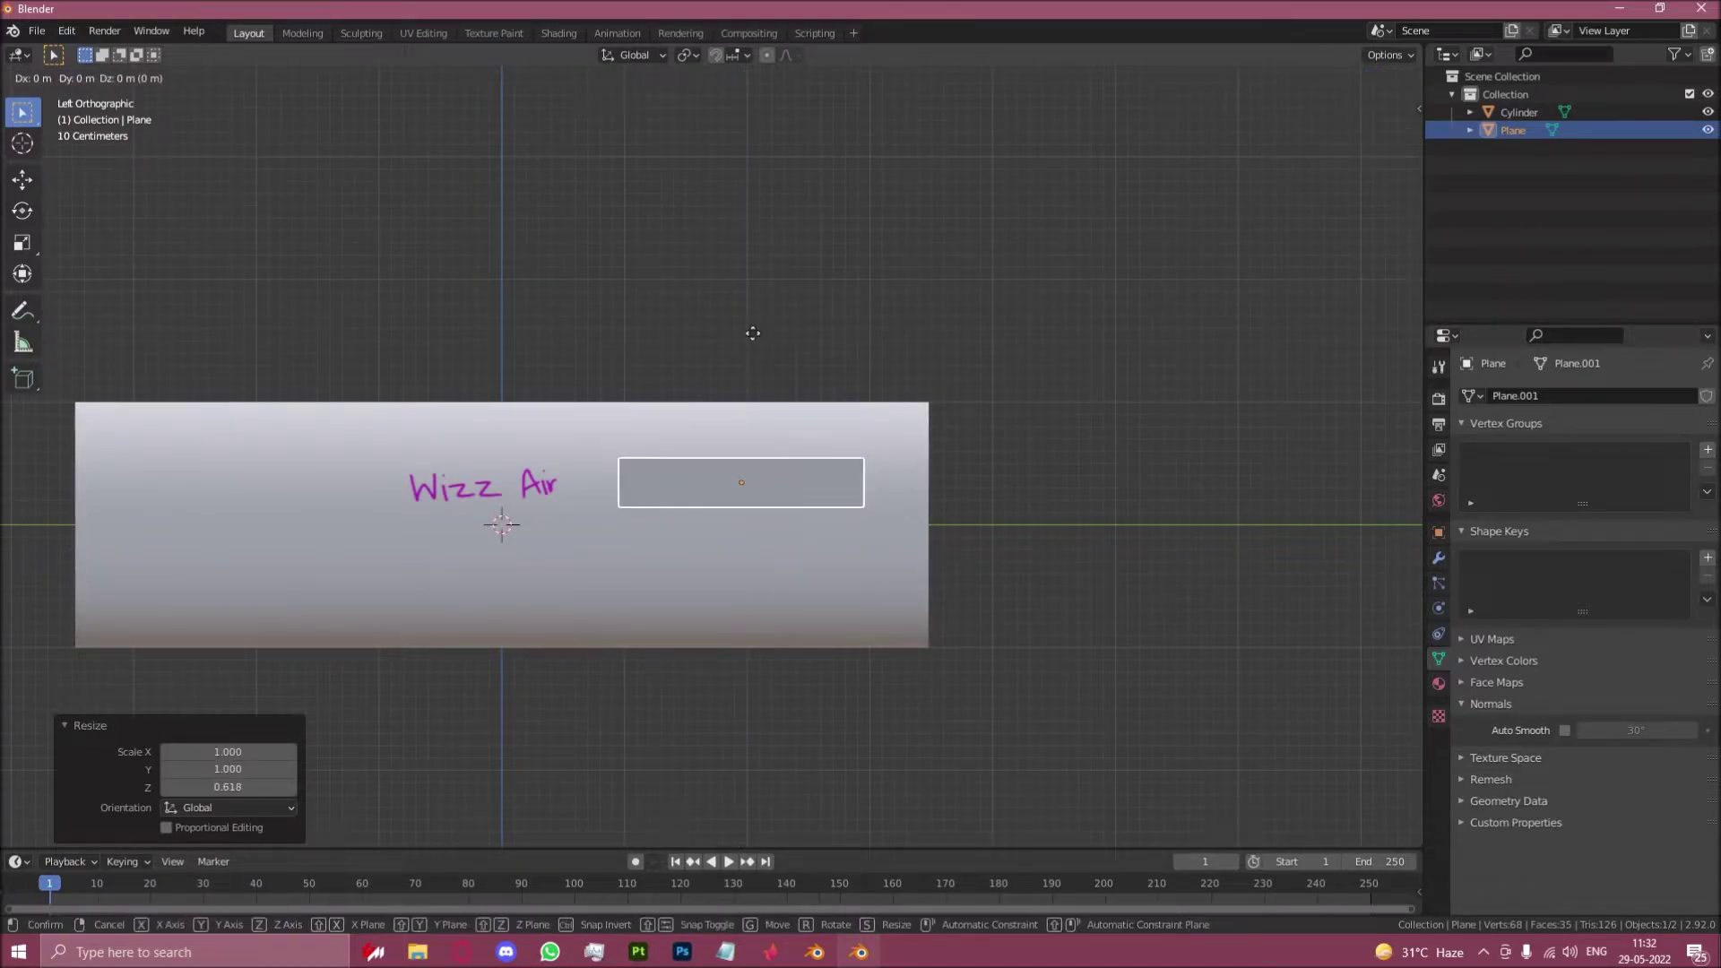
pyautogui.click(1040, 456)
pyautogui.press('s')
pyautogui.press('y')
pyautogui.click(1011, 460)
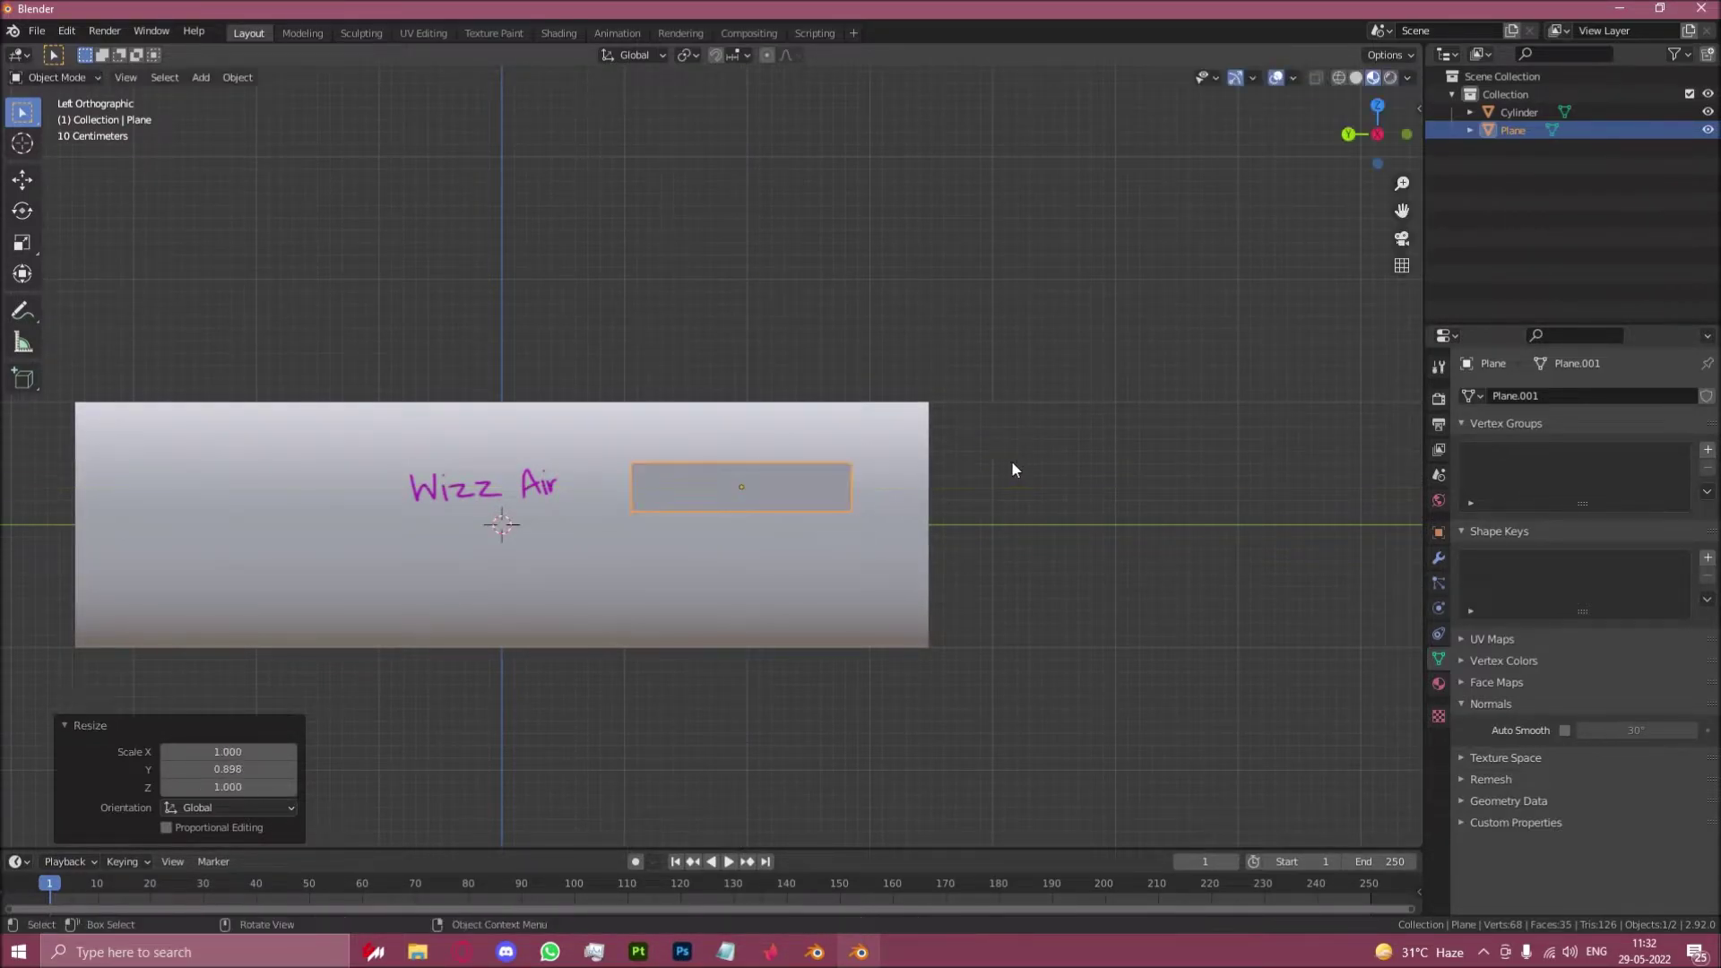
pyautogui.moveTo(1011, 460); pyautogui.dragTo(691, 490, button='middle')
# Extrude the plane's face 2.2981 m into a box cutting through the tube, then return to Object Mode
pyautogui.press('Tab')
pyautogui.press('Tab')
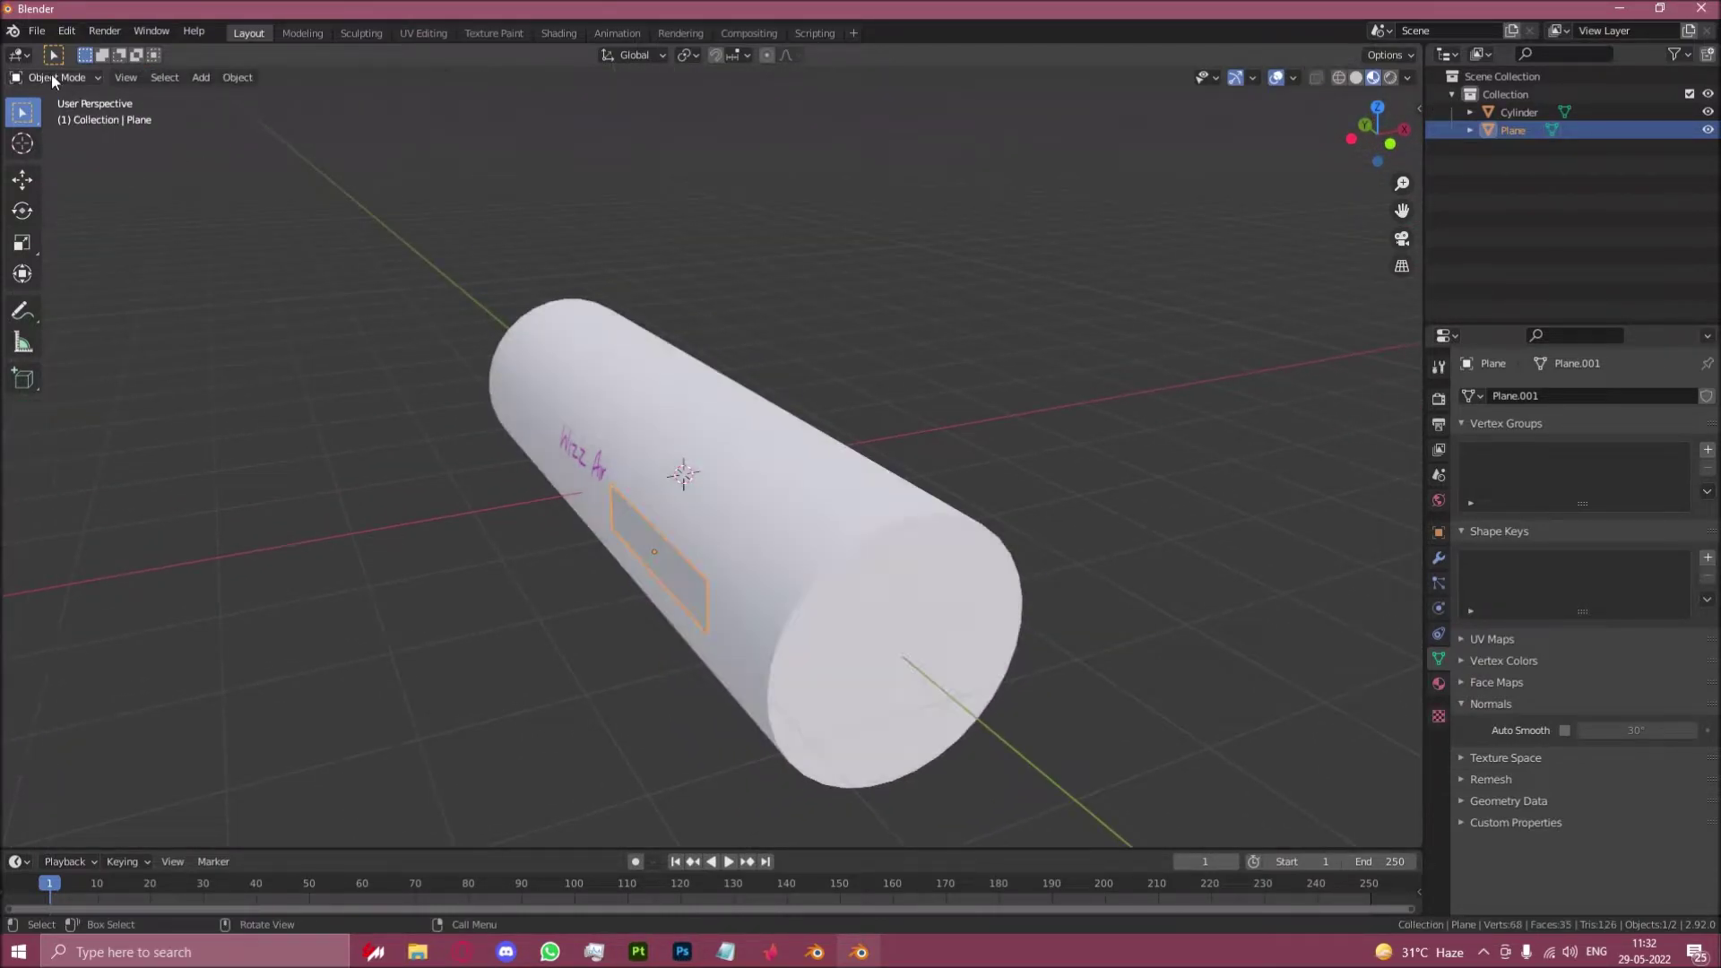
pyautogui.click(56, 78)
pyautogui.click(55, 116)
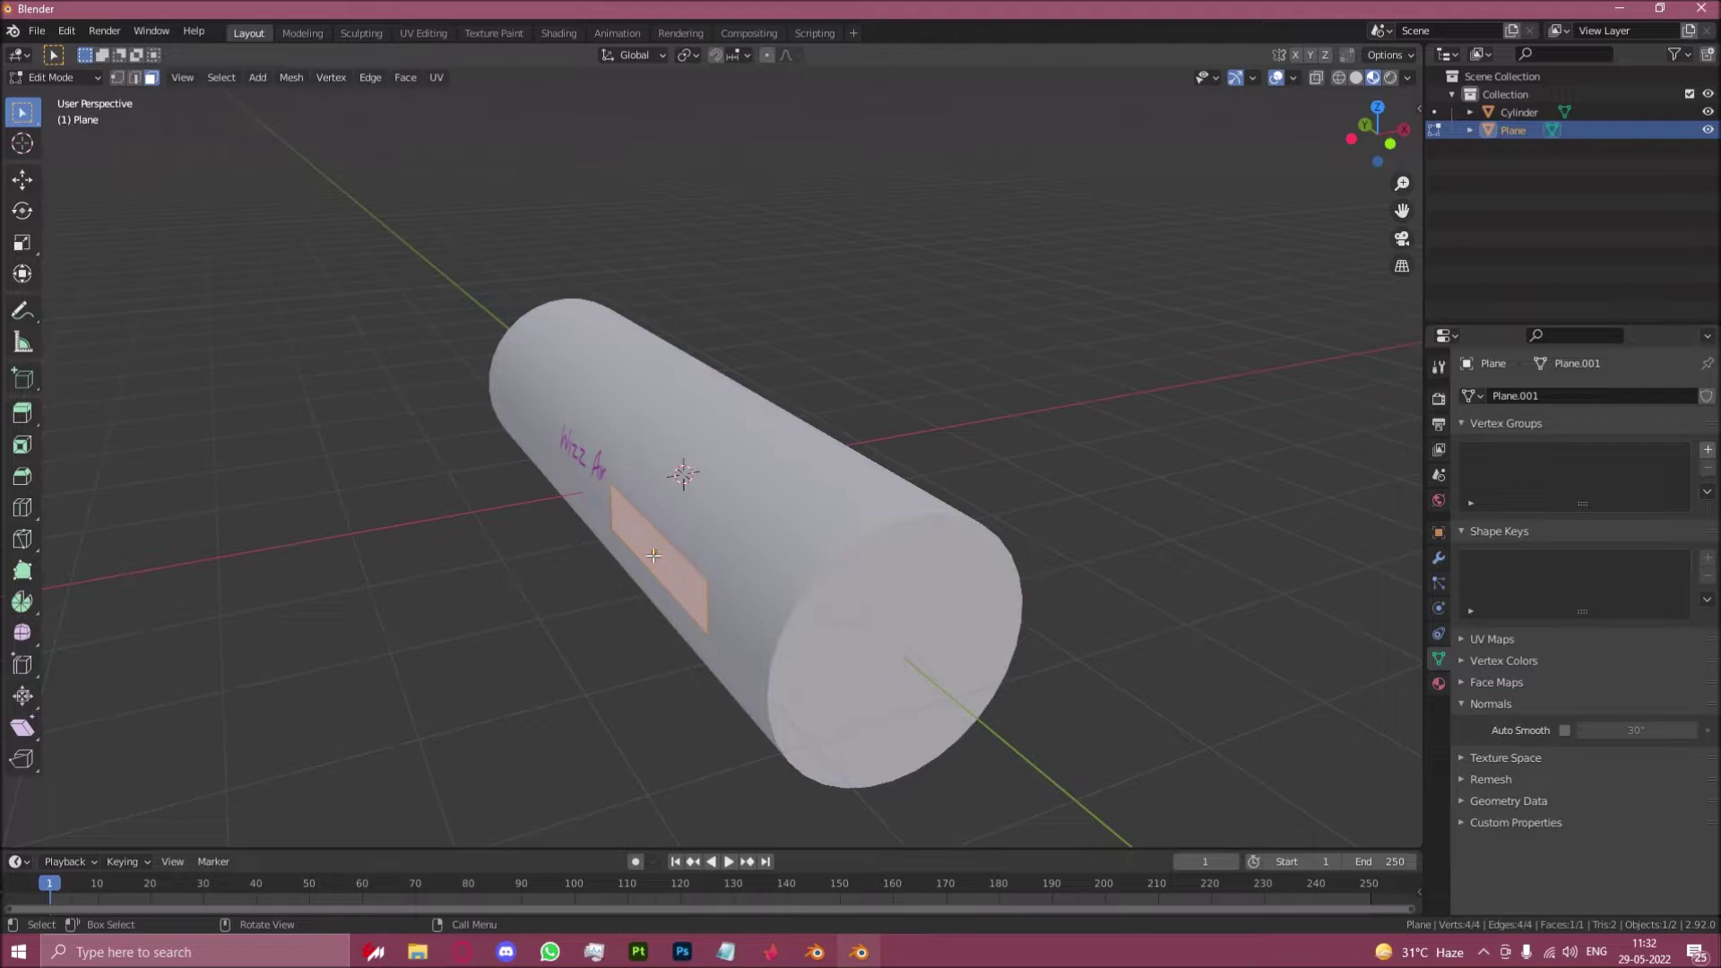
pyautogui.press('e')
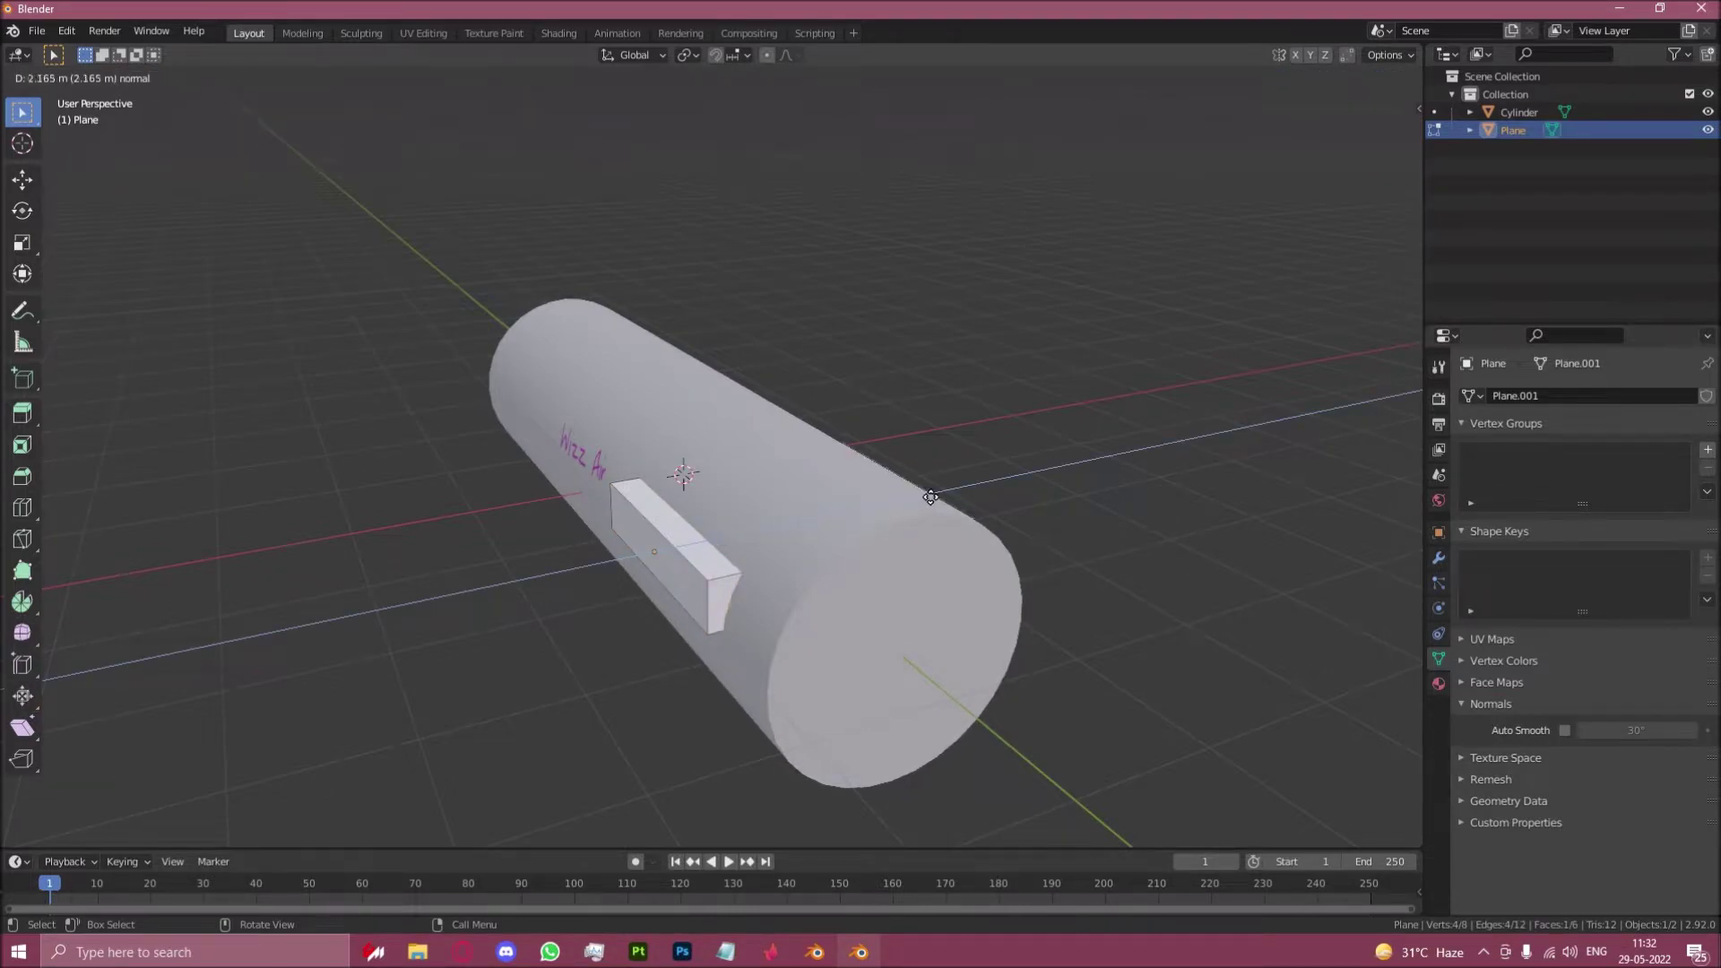
pyautogui.click(690, 355)
pyautogui.moveTo(690, 355); pyautogui.dragTo(834, 515, button='middle')
pyautogui.press('Tab')
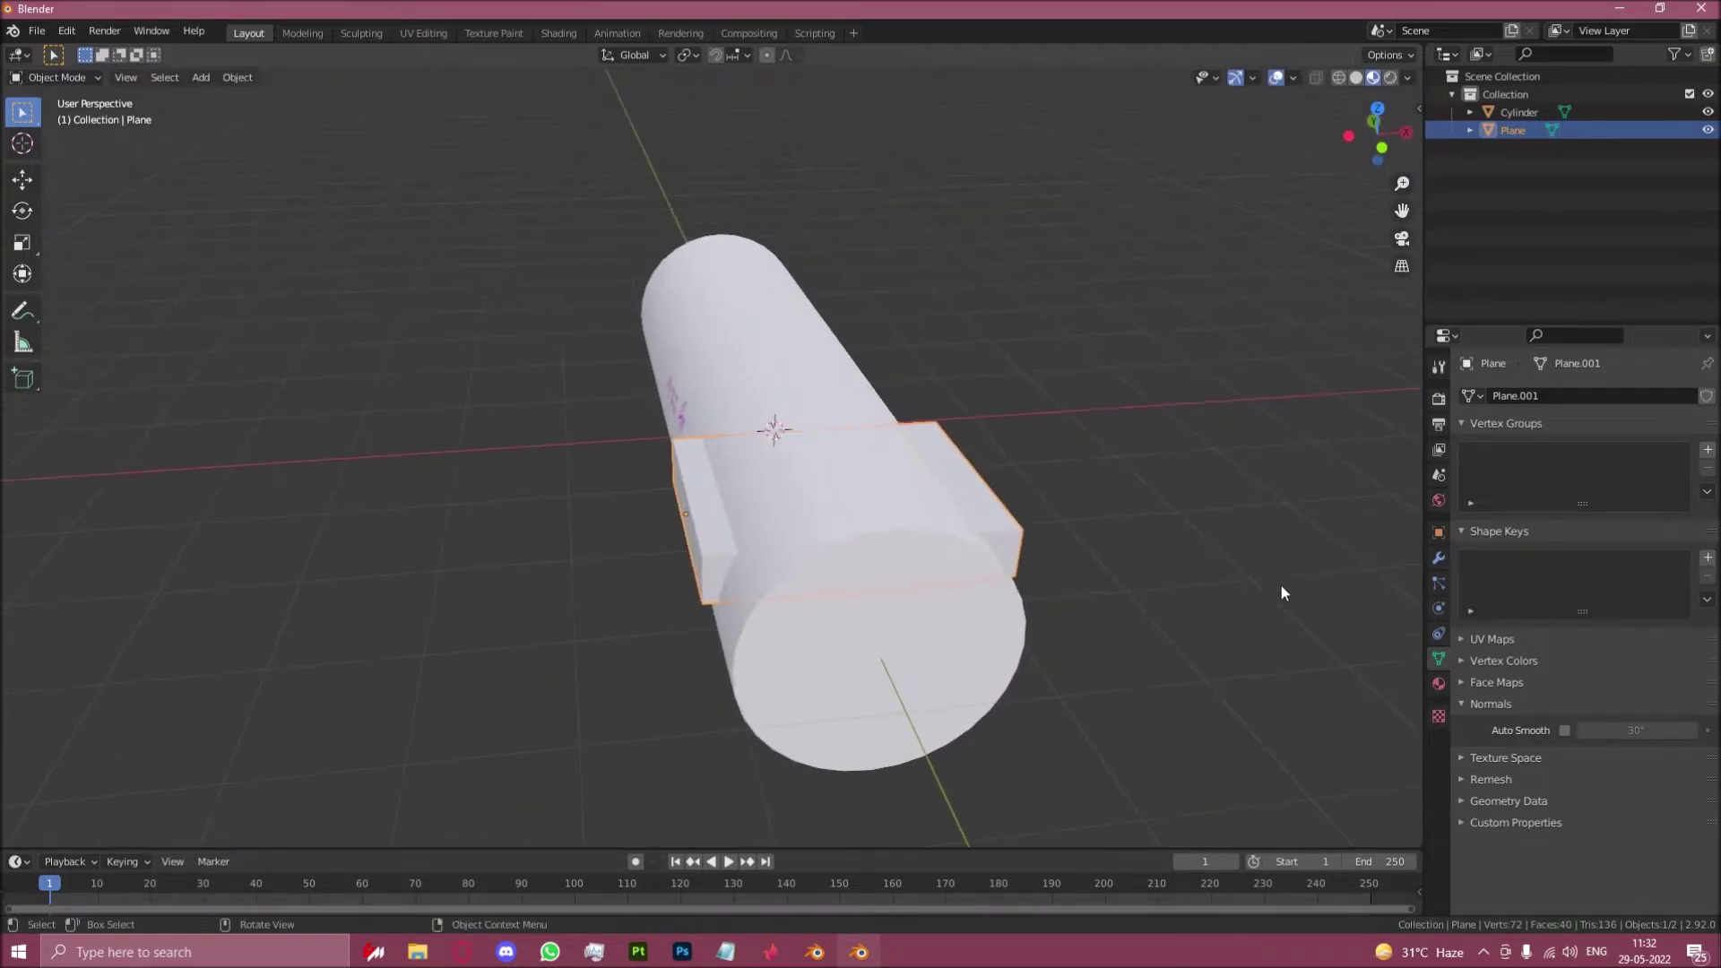
# Add a Boolean modifier to the box set to Intersect with the Fast solver, targeting Cylinder
pyautogui.click(1438, 559)
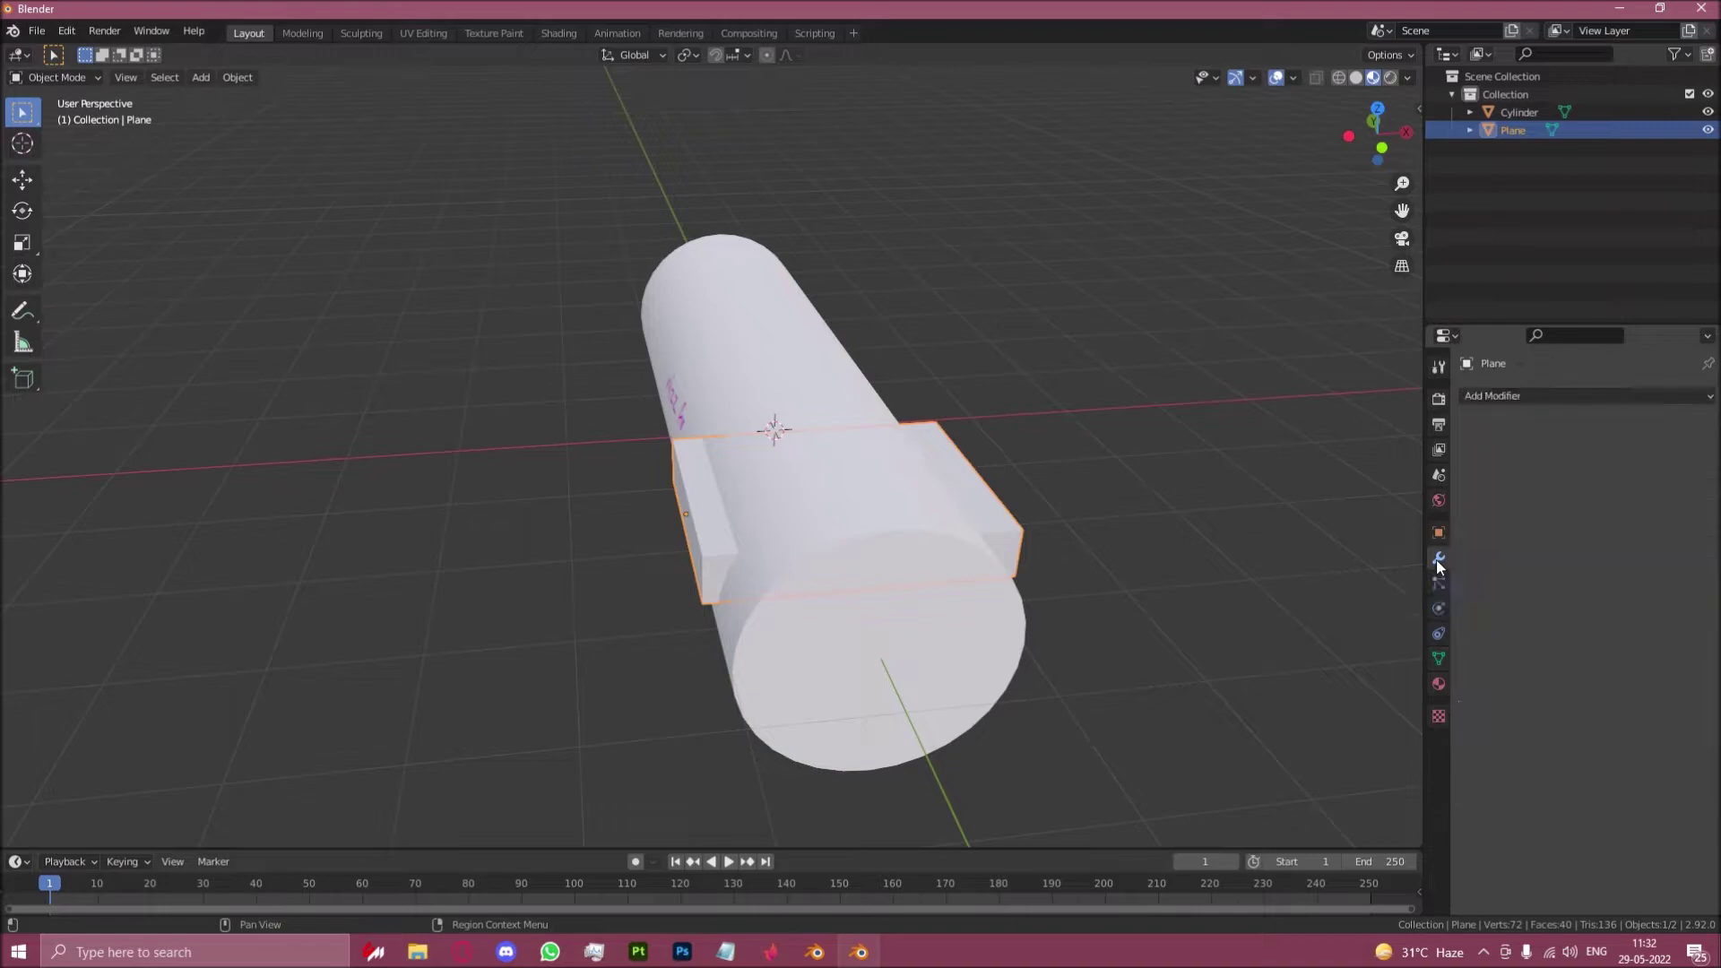
pyautogui.click(1495, 398)
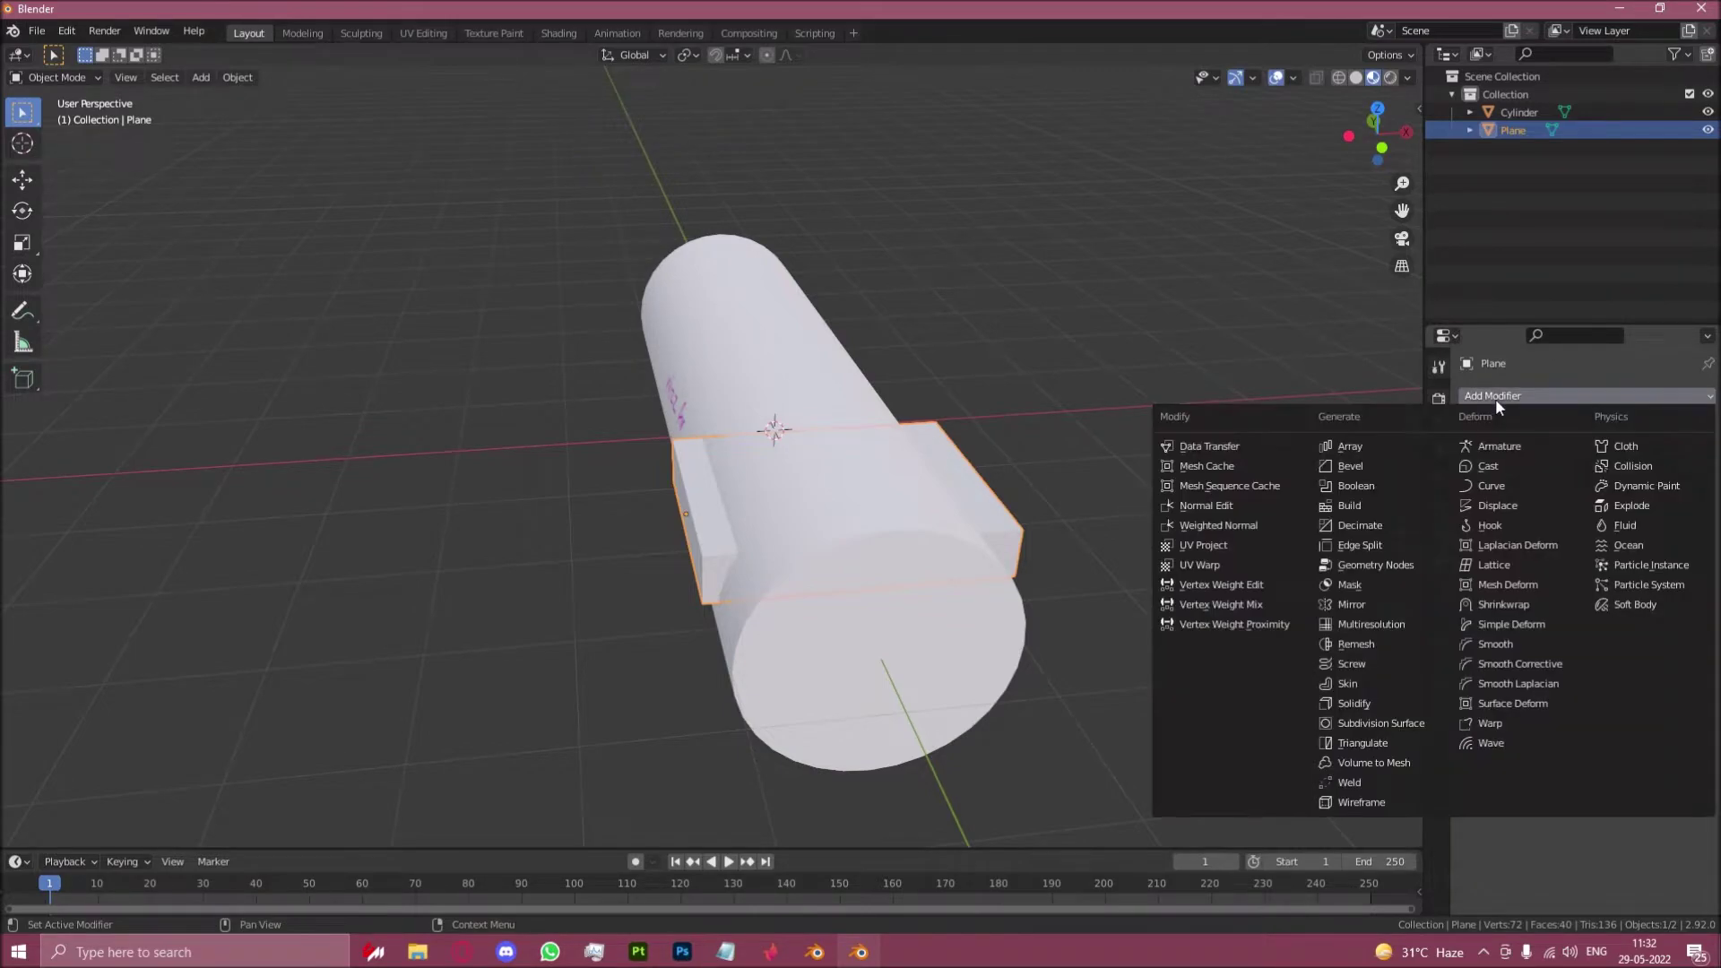
pyautogui.click(1355, 486)
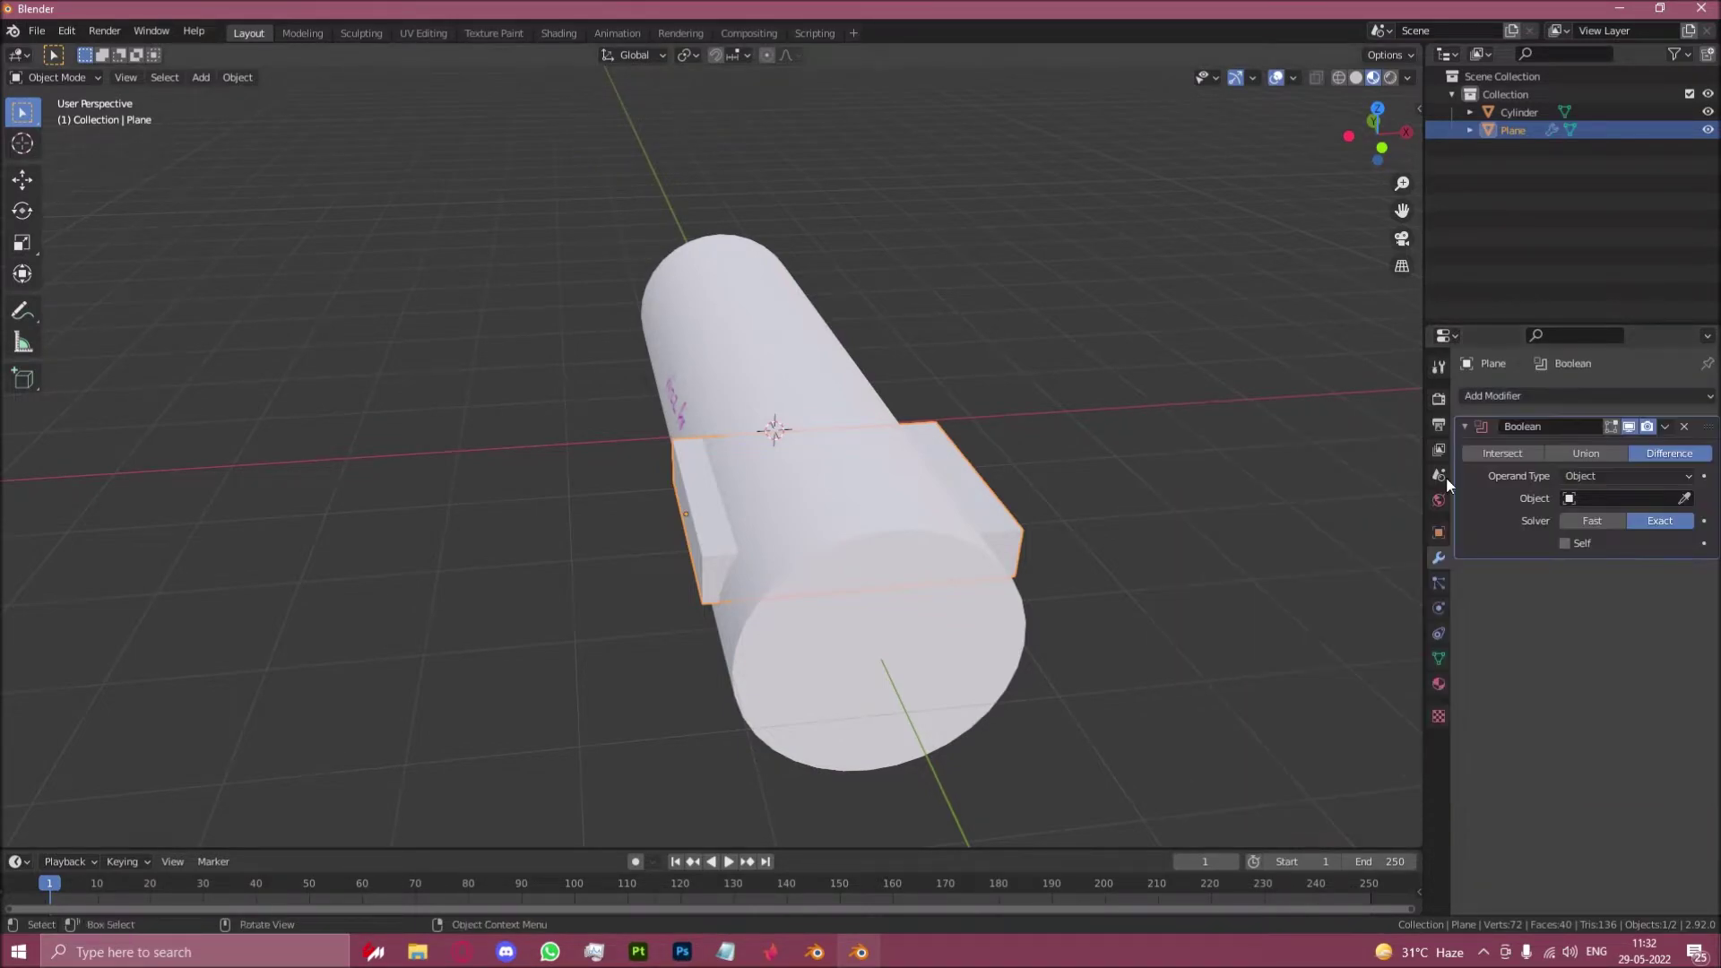
pyautogui.click(1494, 454)
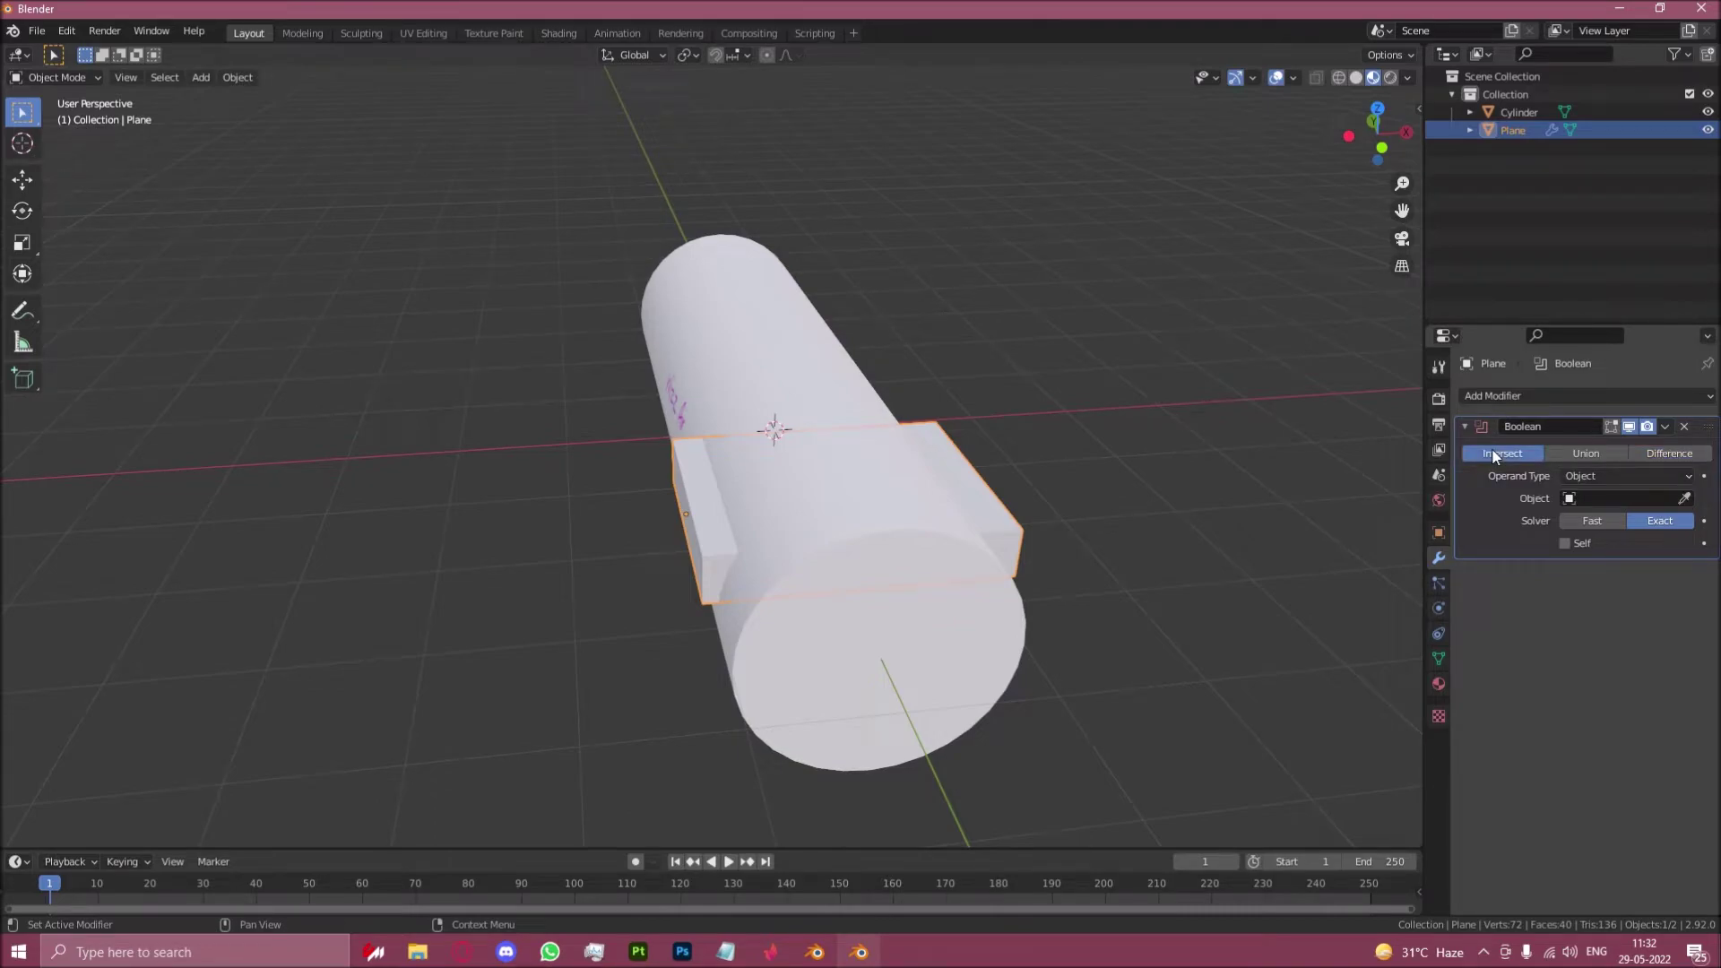
pyautogui.click(1592, 521)
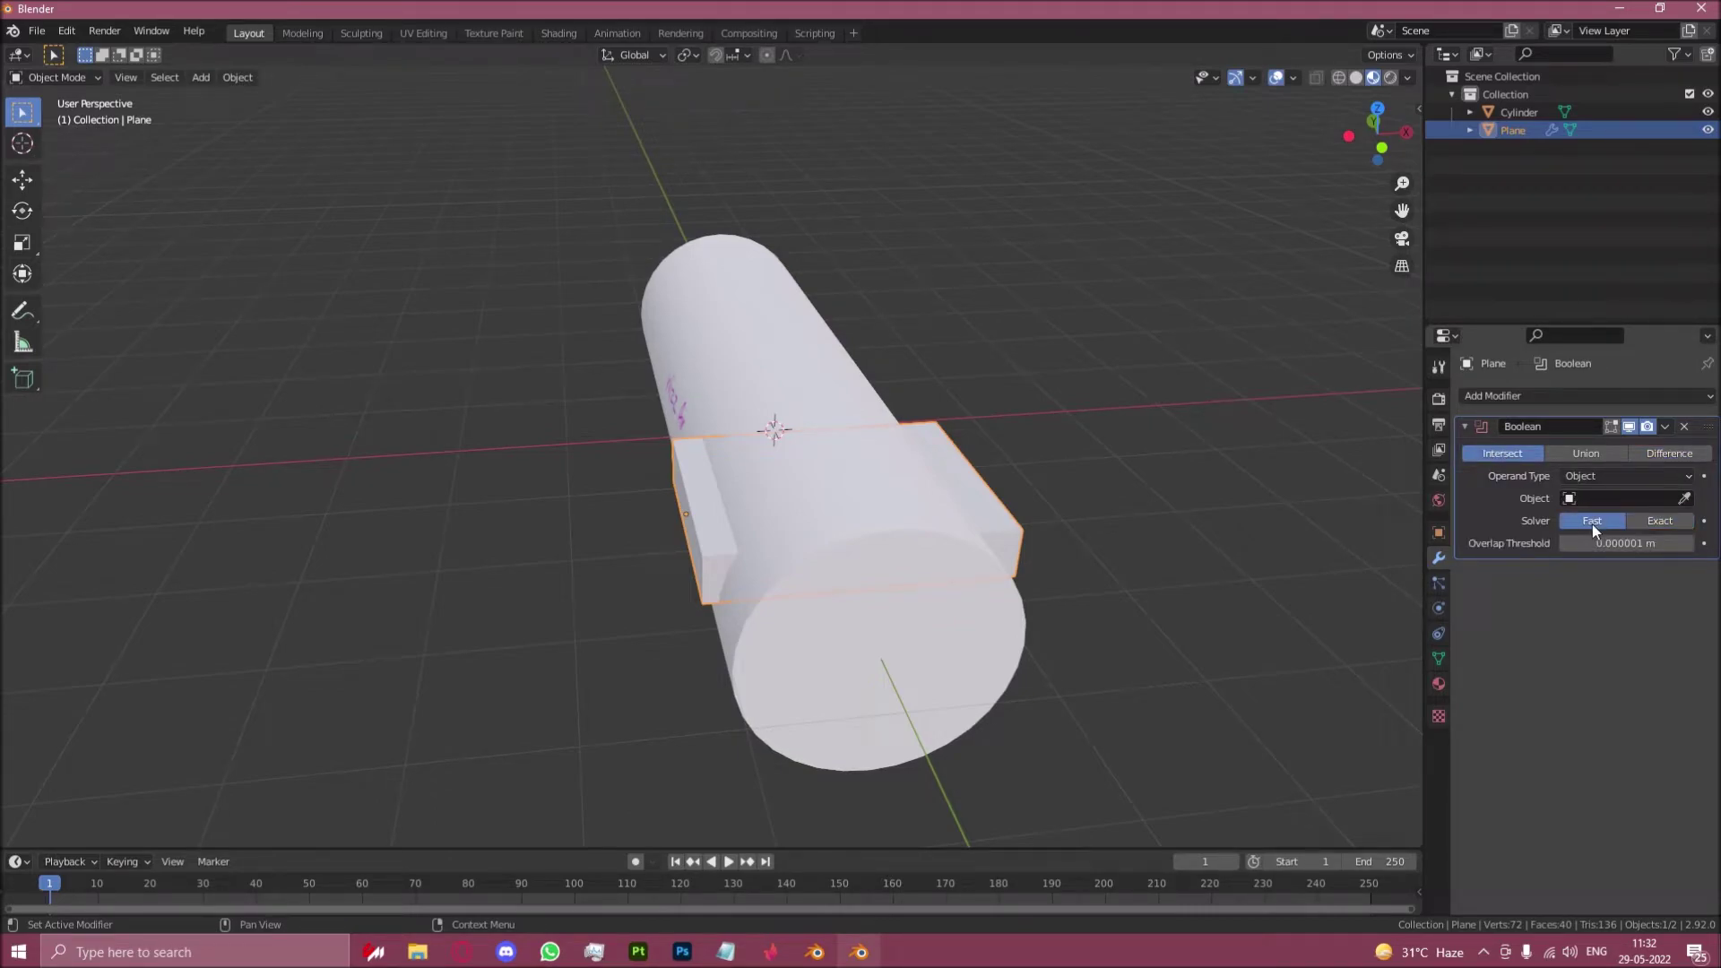
pyautogui.click(1686, 498)
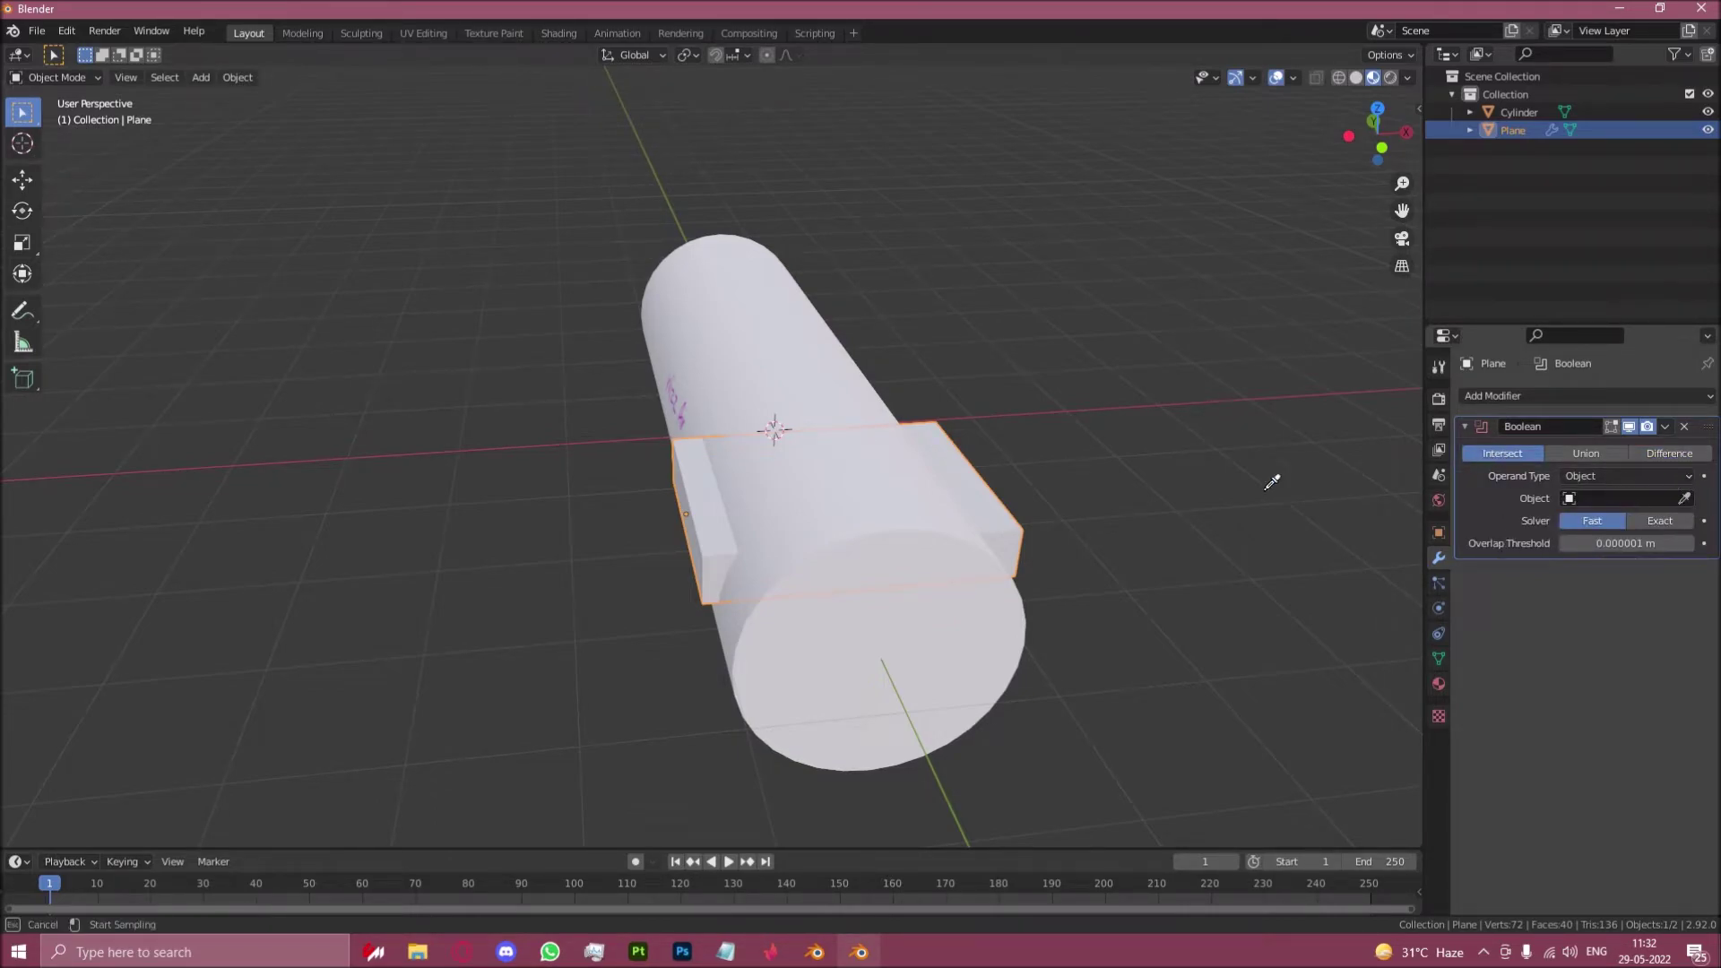
pyautogui.click(776, 321)
pyautogui.moveTo(794, 503); pyautogui.dragTo(841, 606, button='middle')
pyautogui.moveTo(620, 522); pyautogui.dragTo(941, 489, button='middle')
# Apply the Boolean modifier permanently
pyautogui.click(1664, 427)
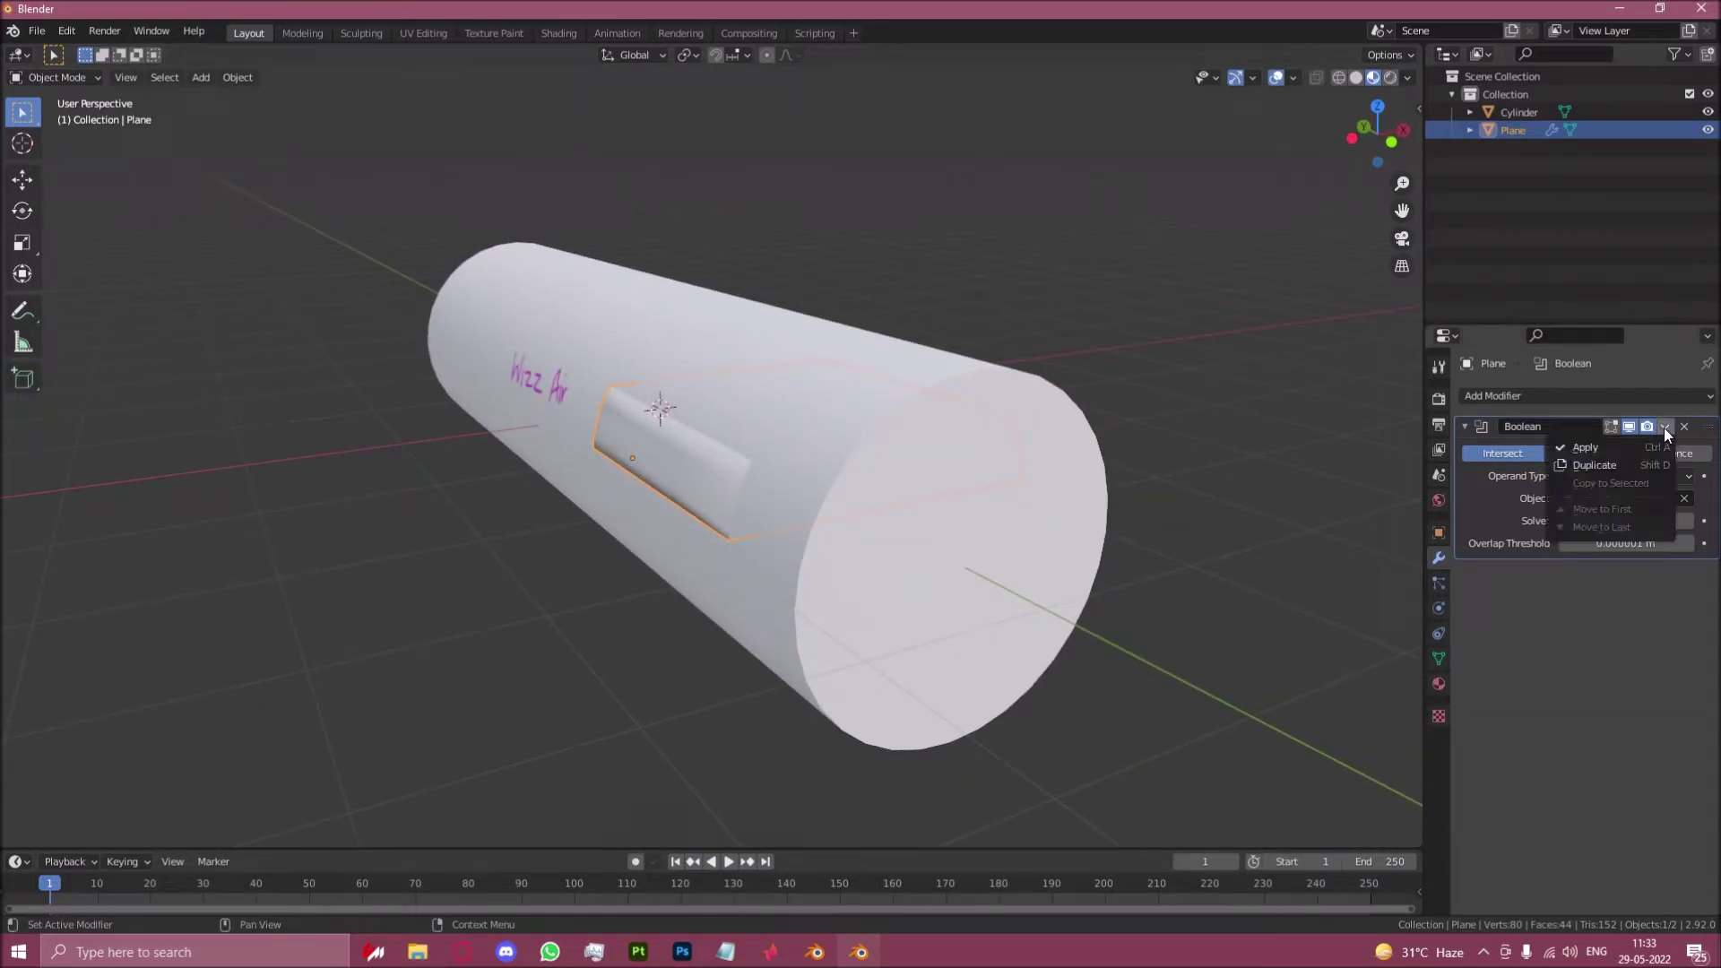
pyautogui.click(1621, 447)
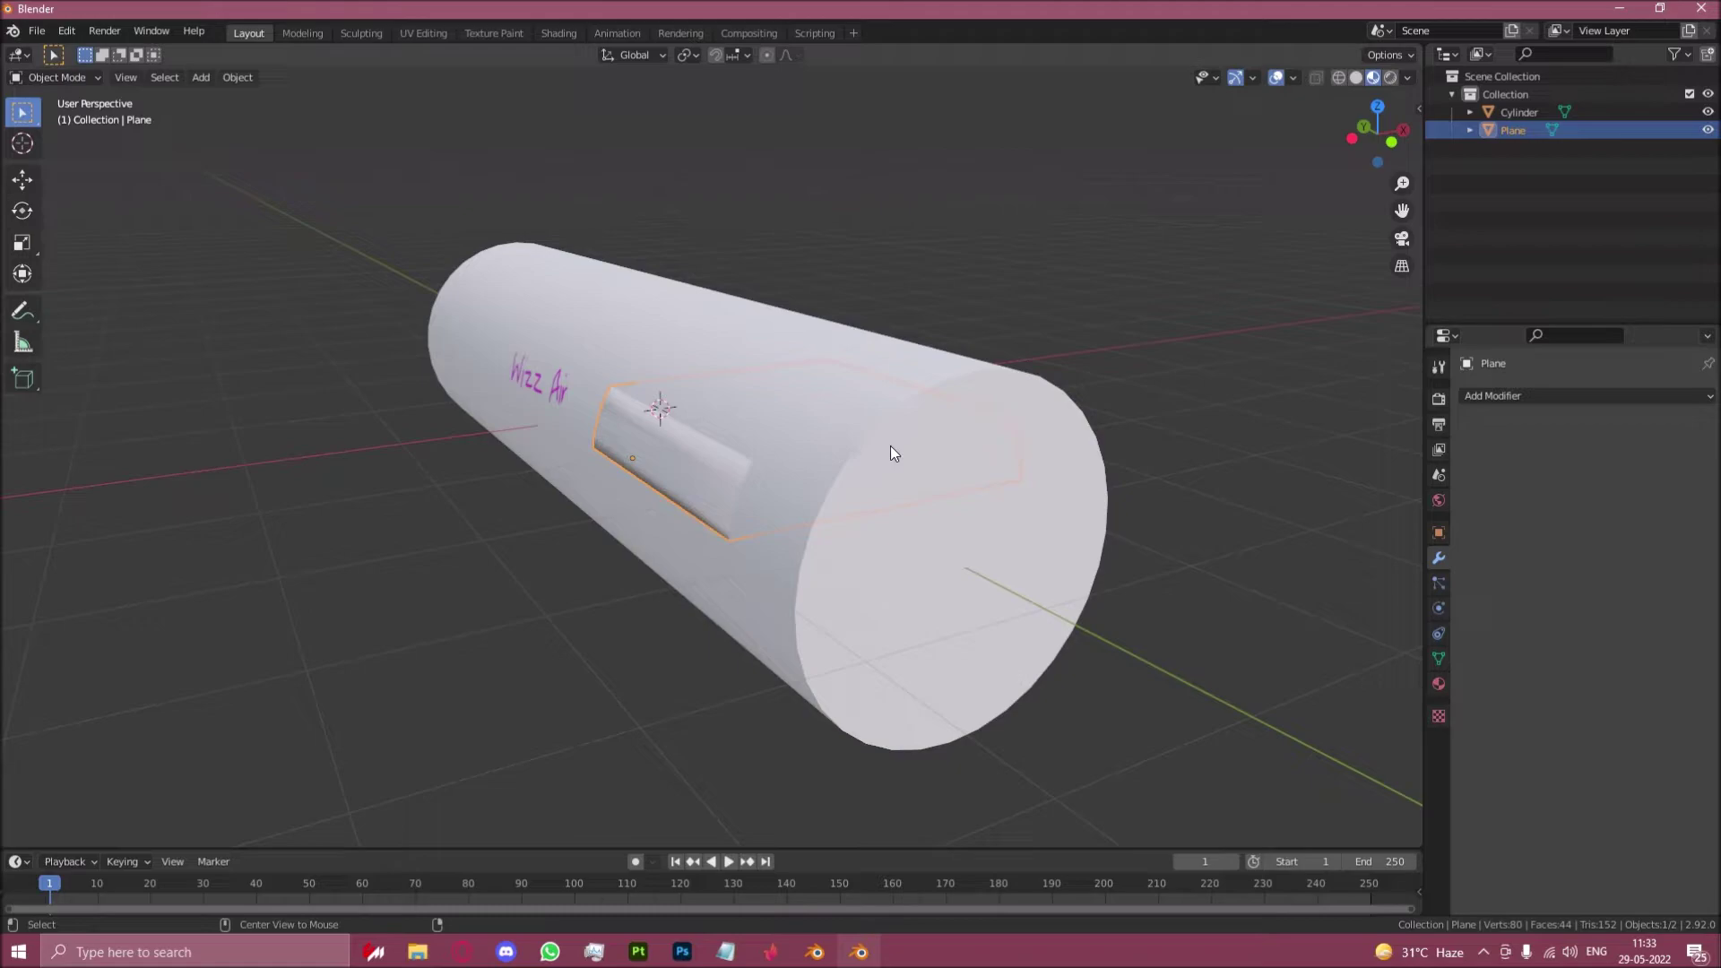
pyautogui.scroll(2, 890, 445)
# In Edit Mode, delete the box's unwanted faces, leaving curved panels on the tube
pyautogui.press('Tab')
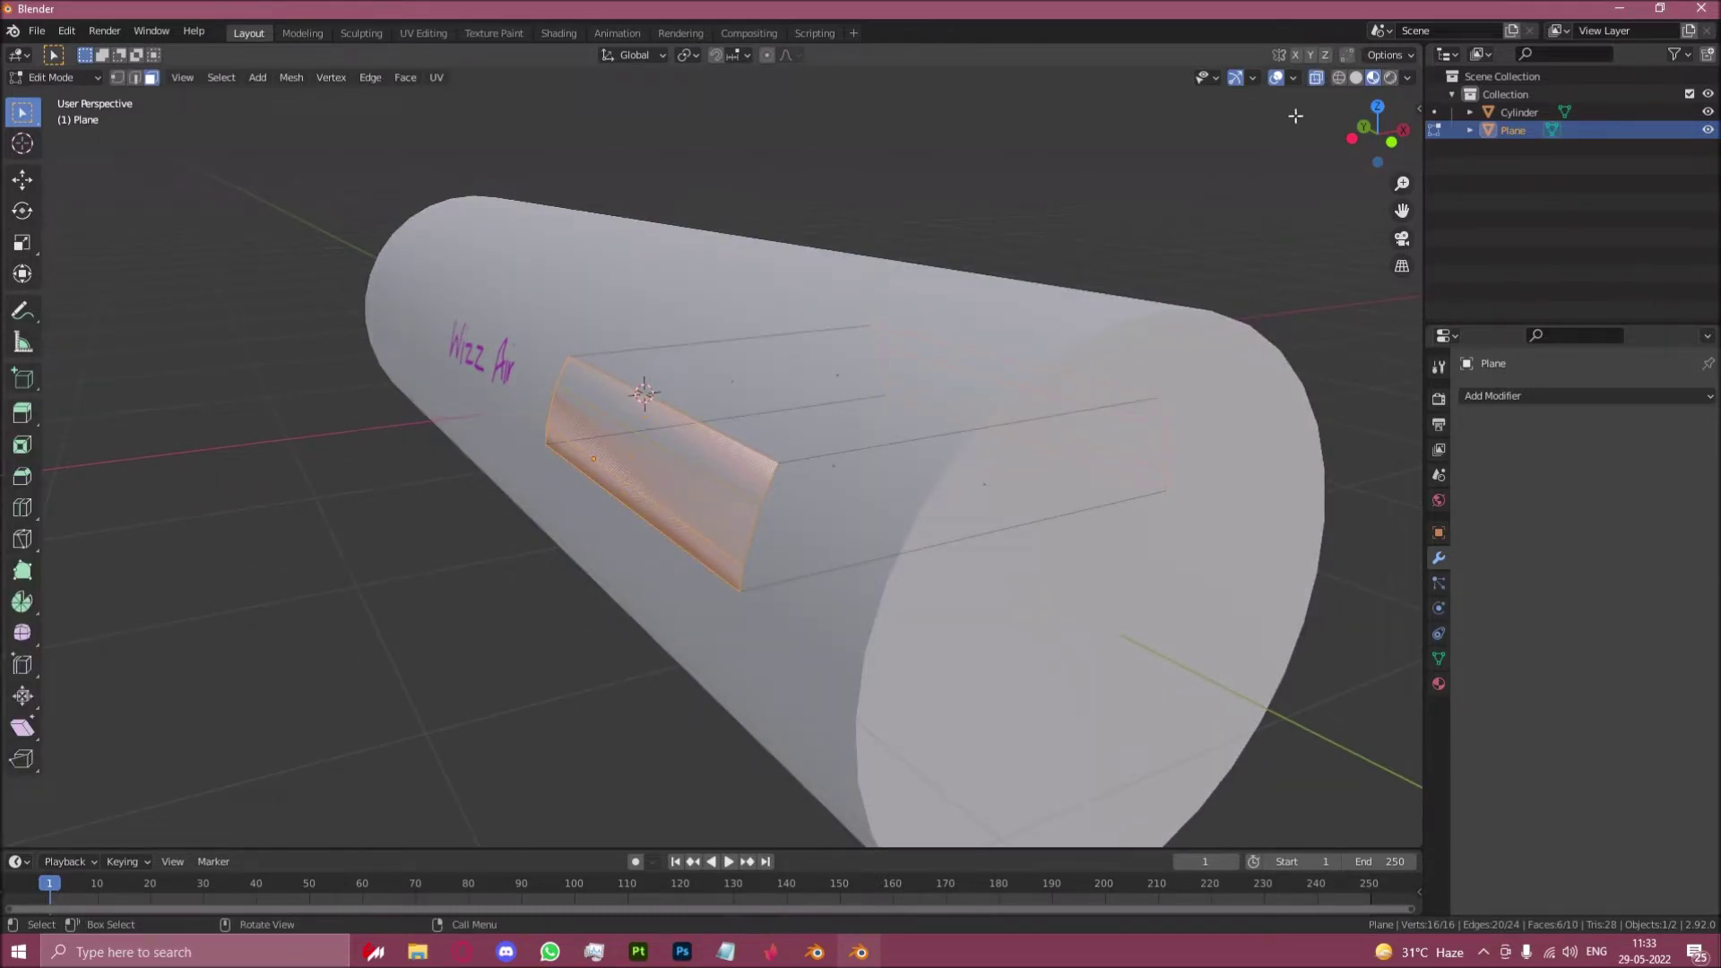
pyautogui.scroll(-1, 638, 483)
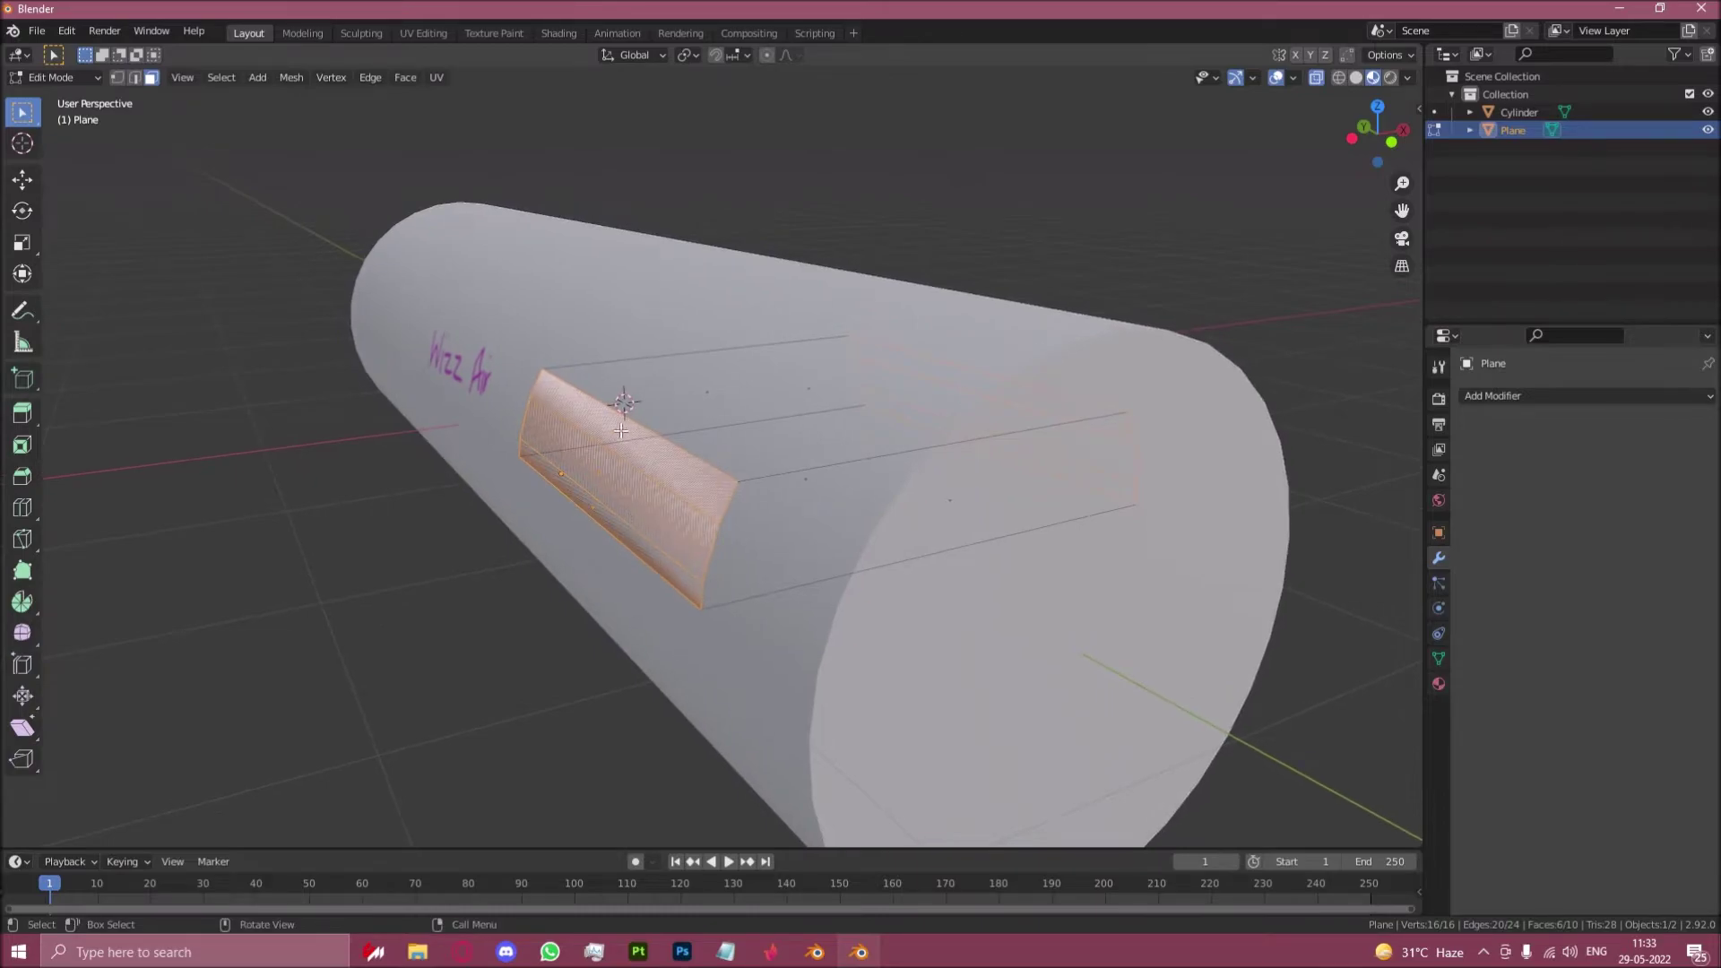
pyautogui.moveTo(620, 431); pyautogui.dragTo(1056, 550, button='middle')
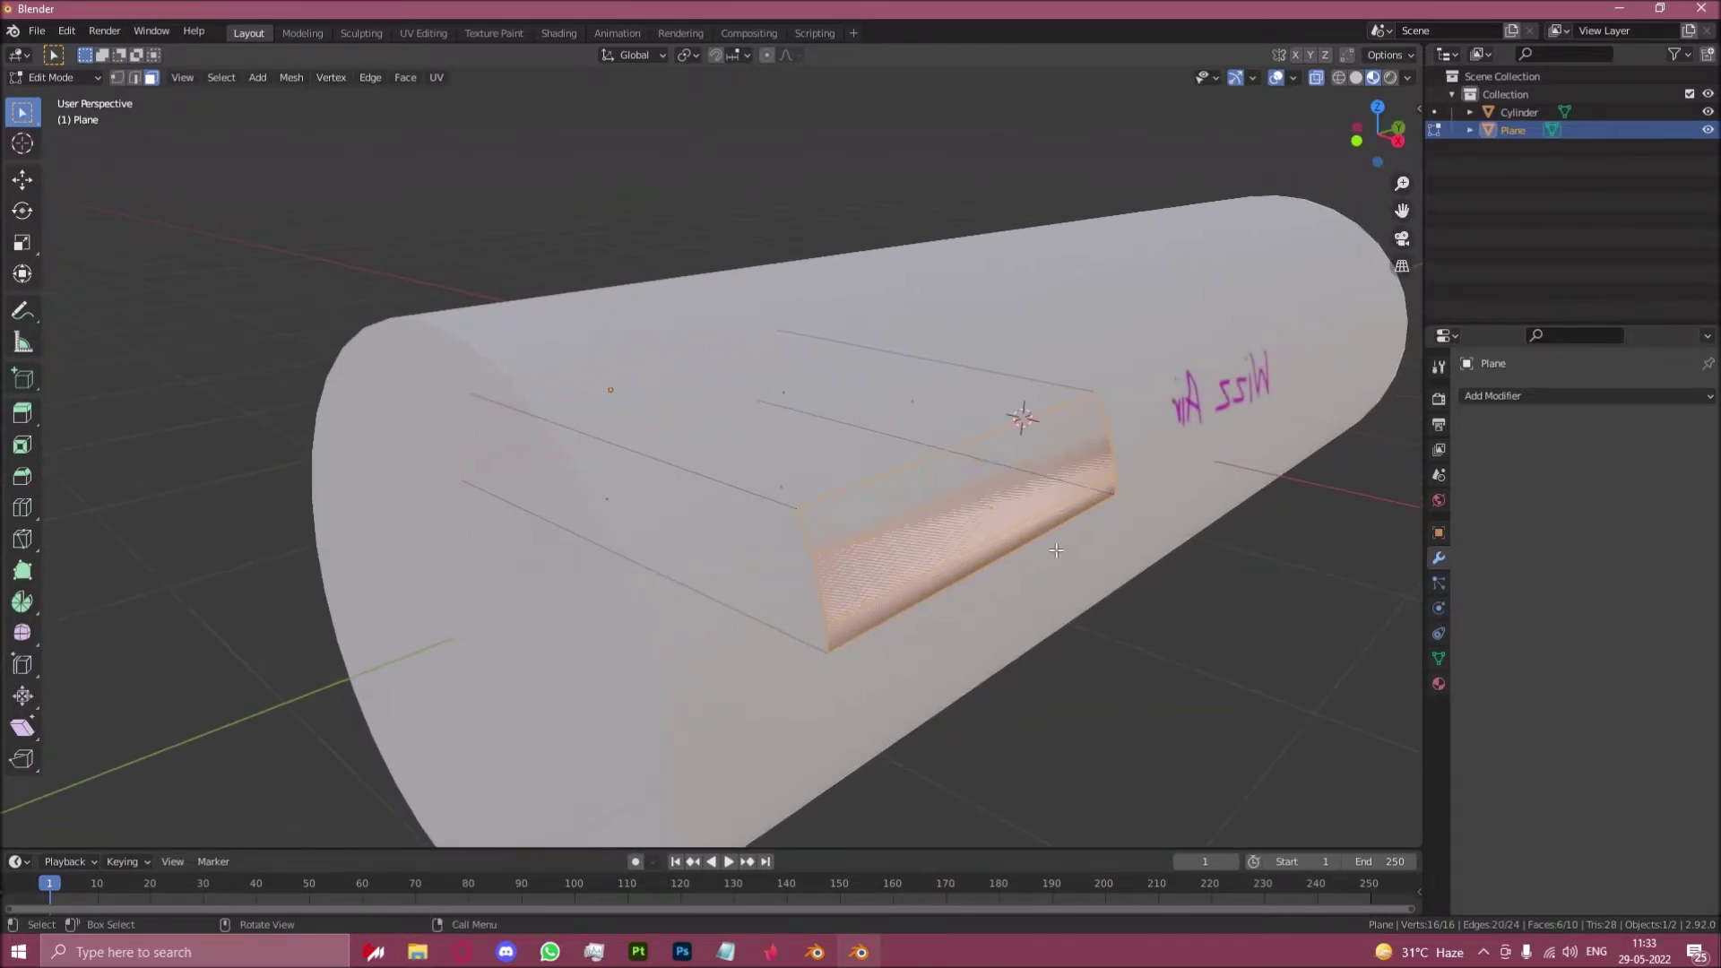
pyautogui.scroll(-4, 1070, 479)
pyautogui.moveTo(933, 492); pyautogui.dragTo(780, 538, button='middle')
pyautogui.moveTo(849, 634); pyautogui.dragTo(828, 414, button='middle')
pyautogui.rightClick(831, 415)
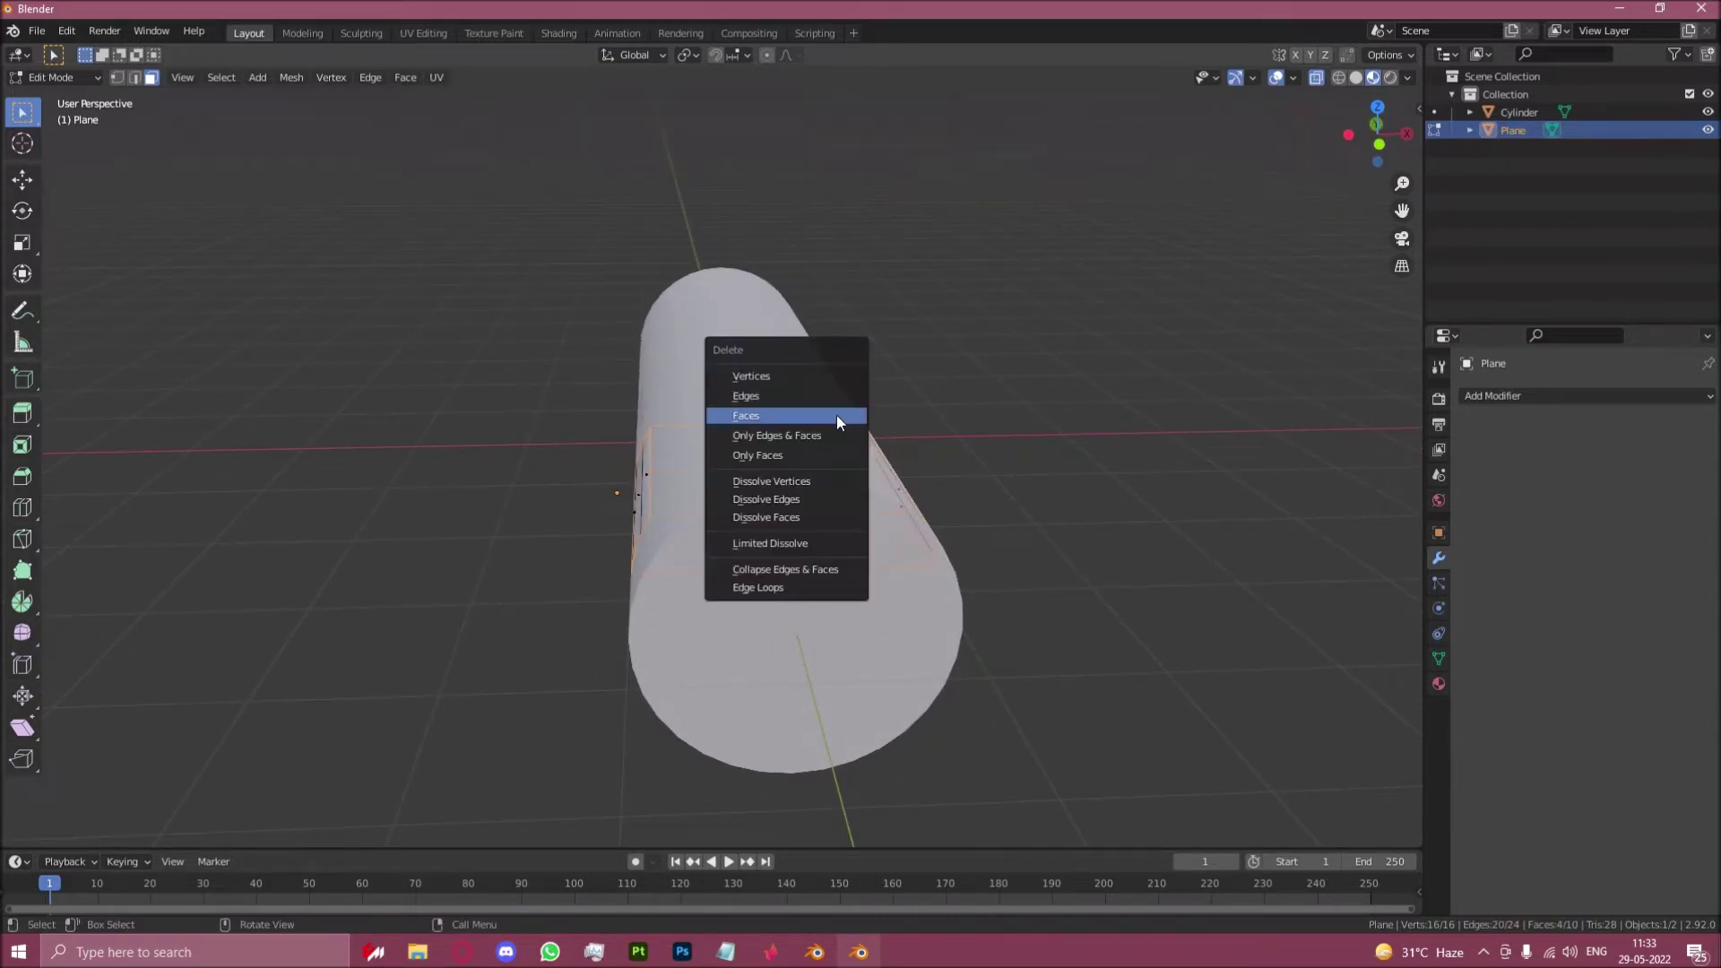
pyautogui.press('Escape')
pyautogui.press('Tab')
pyautogui.moveTo(844, 551); pyautogui.dragTo(749, 588, button='middle')
pyautogui.moveTo(665, 491); pyautogui.dragTo(827, 530, button='middle')
# Select the left decal patch and move it -0.02 m along X
pyautogui.press('Tab')
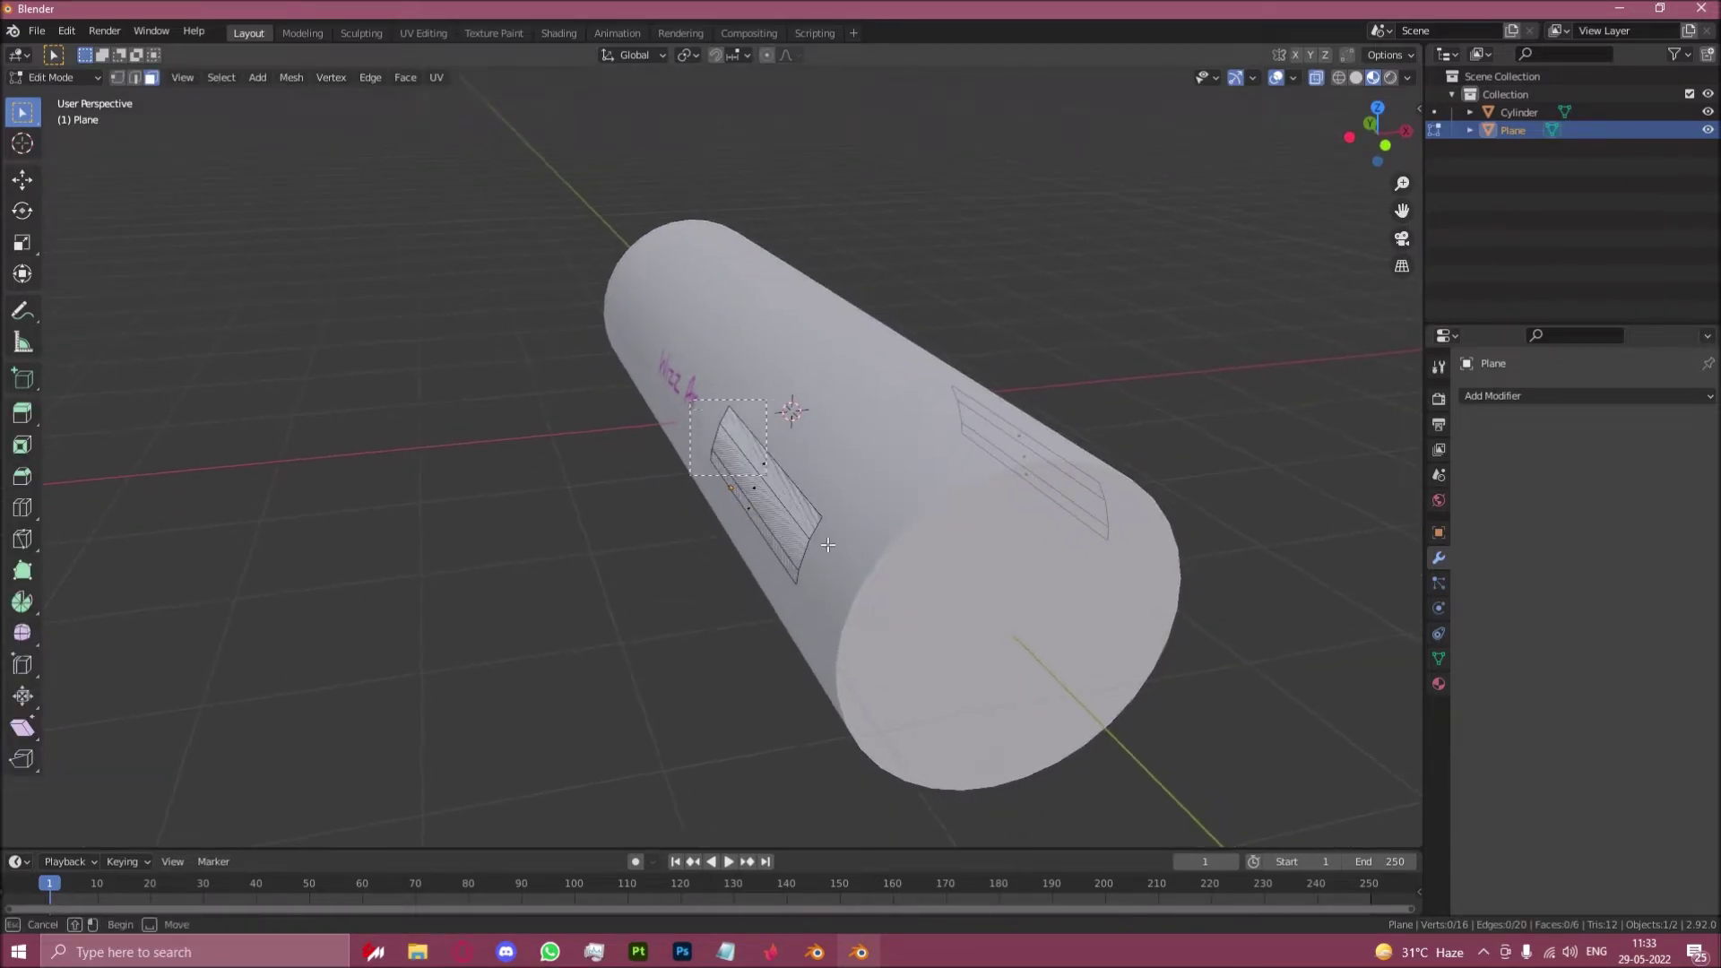
pyautogui.press('l')
pyautogui.press('g')
pyautogui.press('x')
pyautogui.click(925, 511)
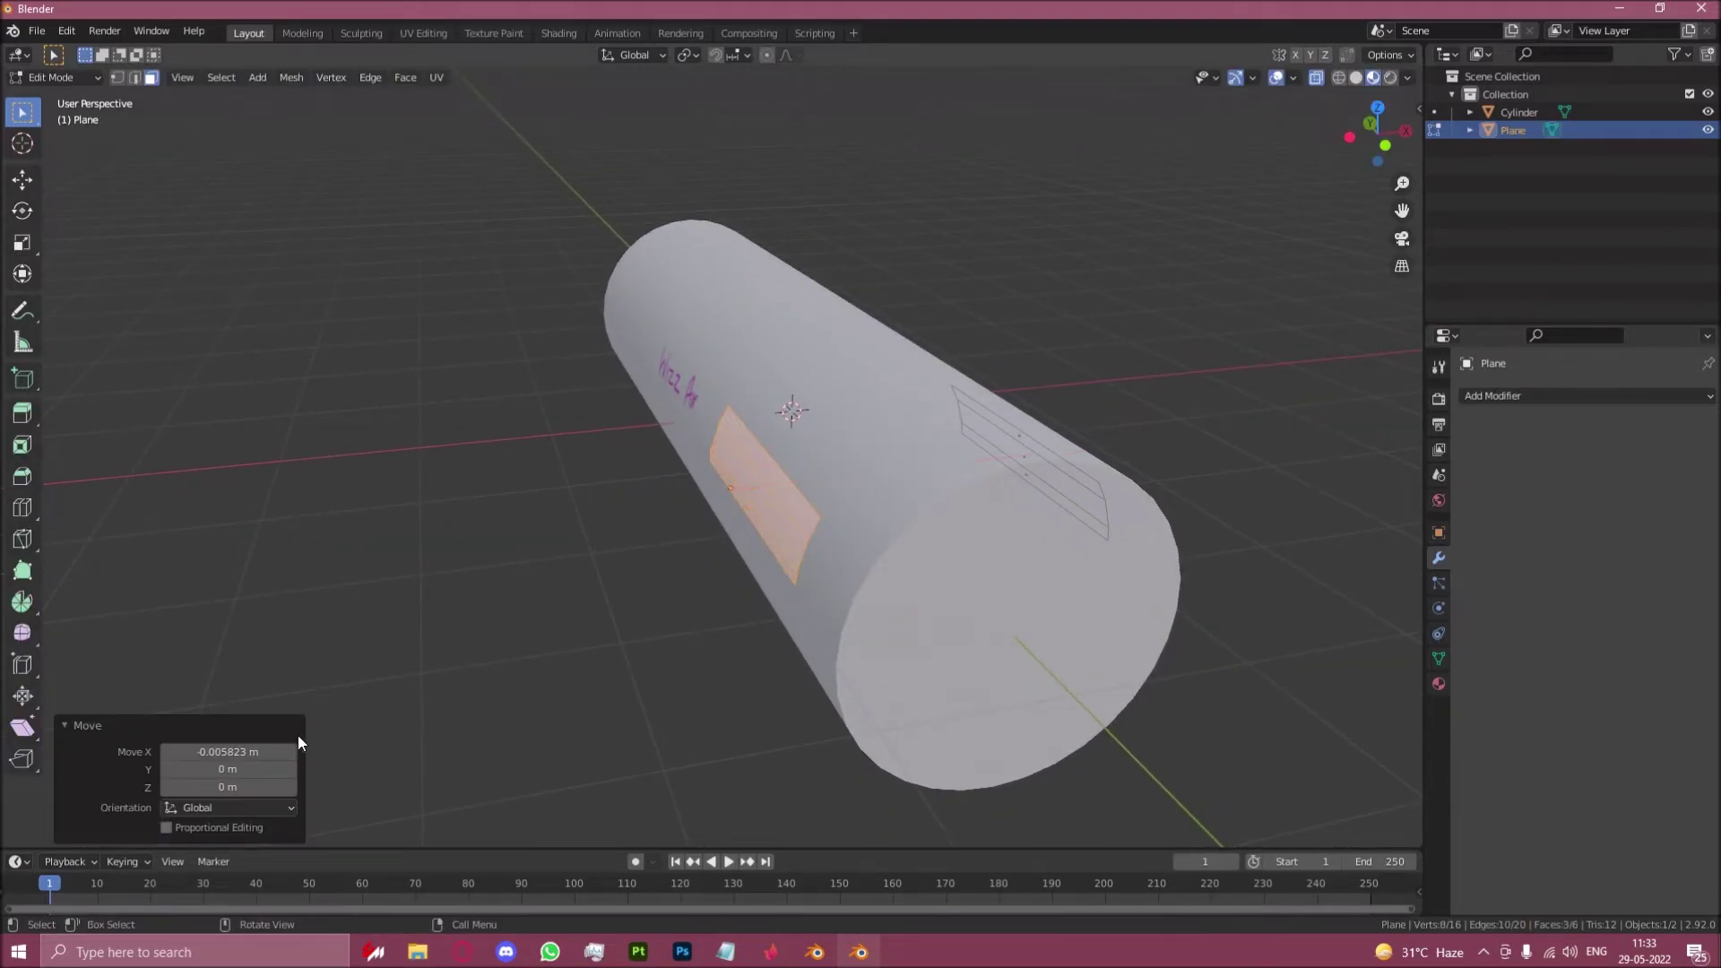
pyautogui.click(243, 749)
pyautogui.press('BackSpace')
pyautogui.write('-0.02')
pyautogui.press('Return')
# Move the other decal patch 2 cm along X, entering -0.02 as the distance
pyautogui.press('g')
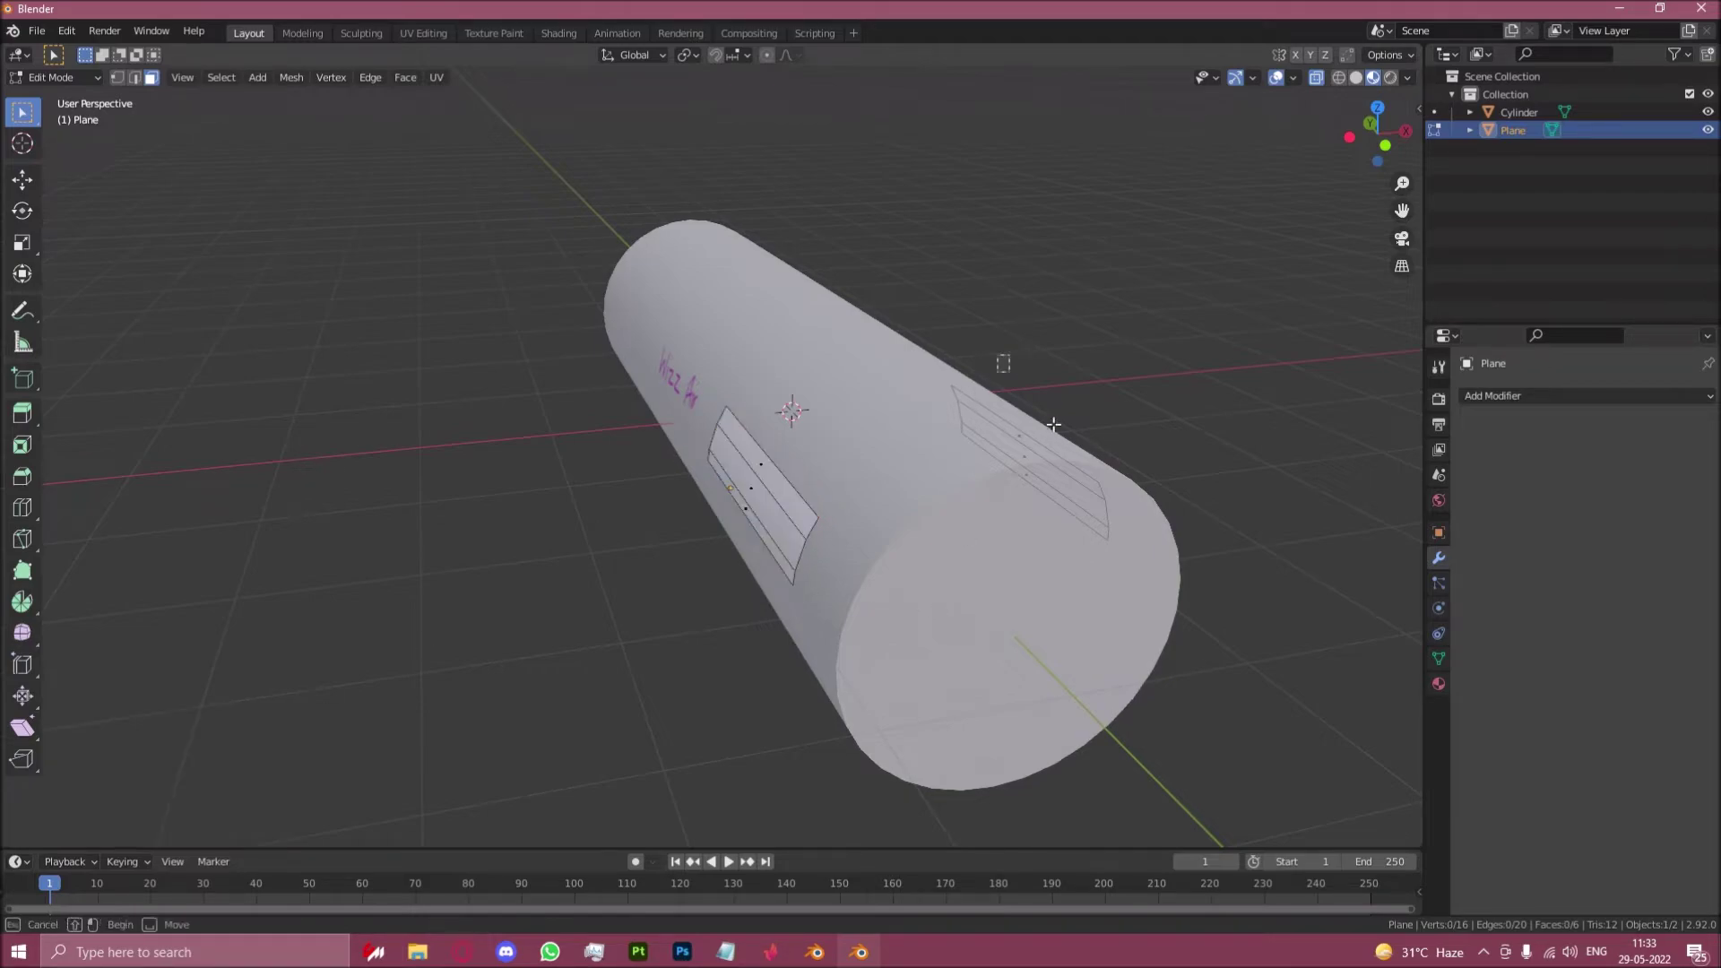
pyautogui.press('x')
pyautogui.click(1175, 602)
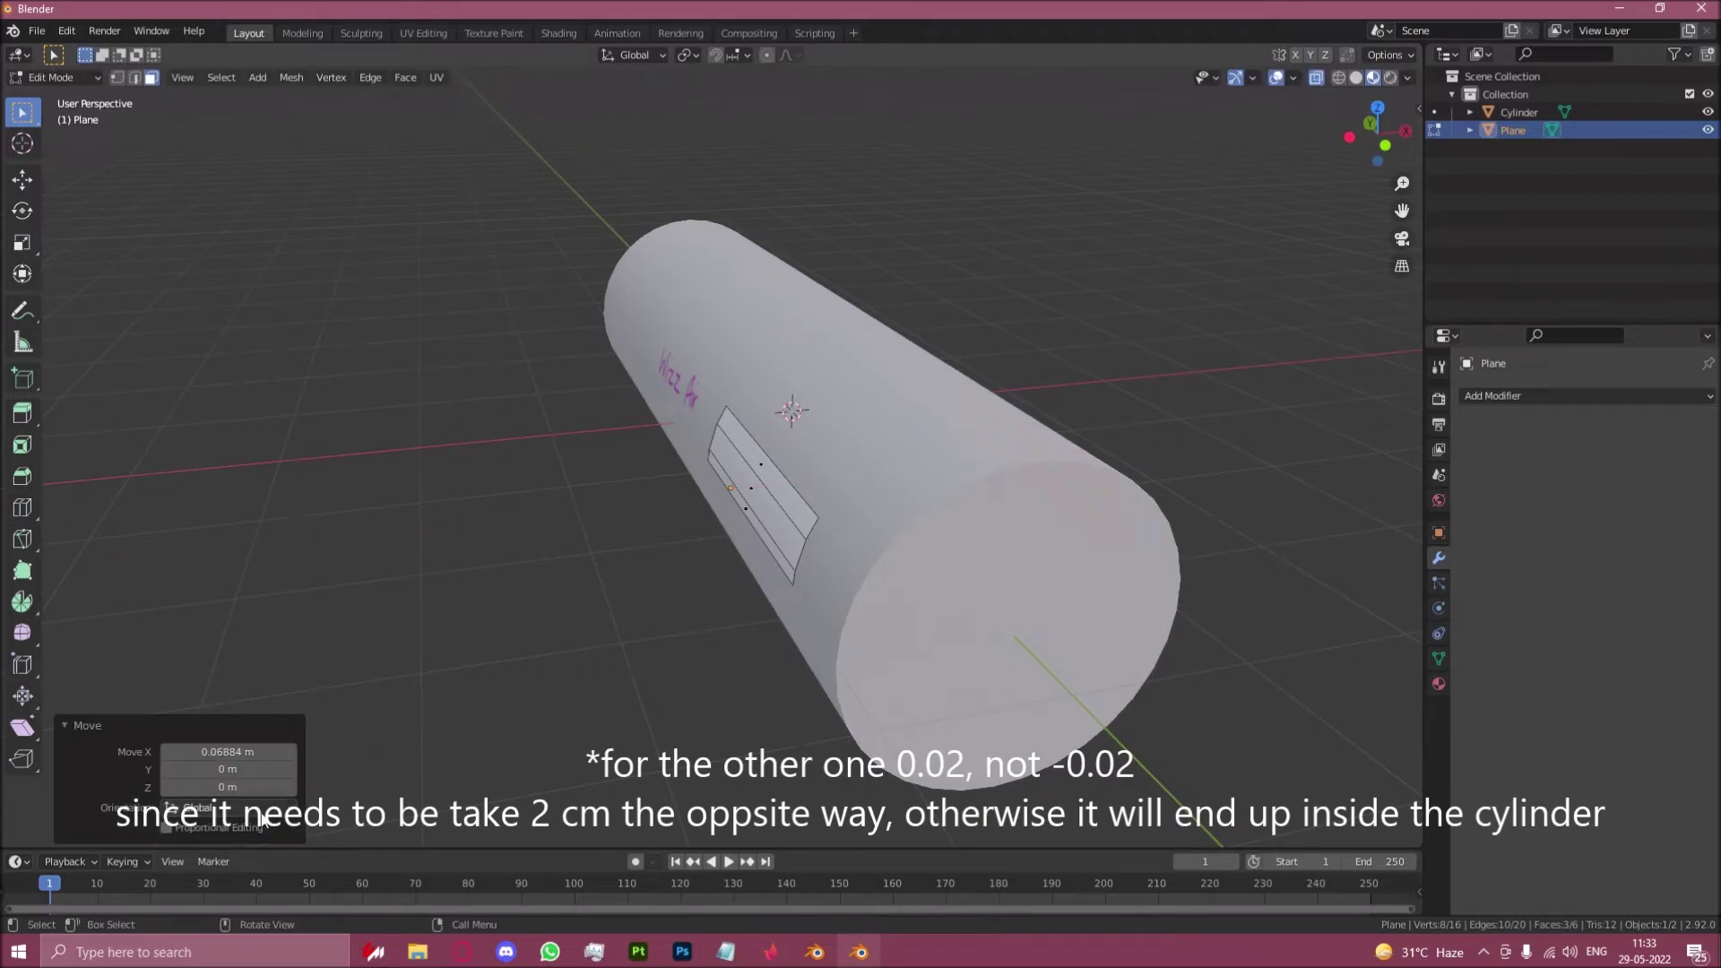
pyautogui.click(226, 753)
pyautogui.hotkey('ctrl', 'a')
pyautogui.write('-0.02')
pyautogui.press('Return')
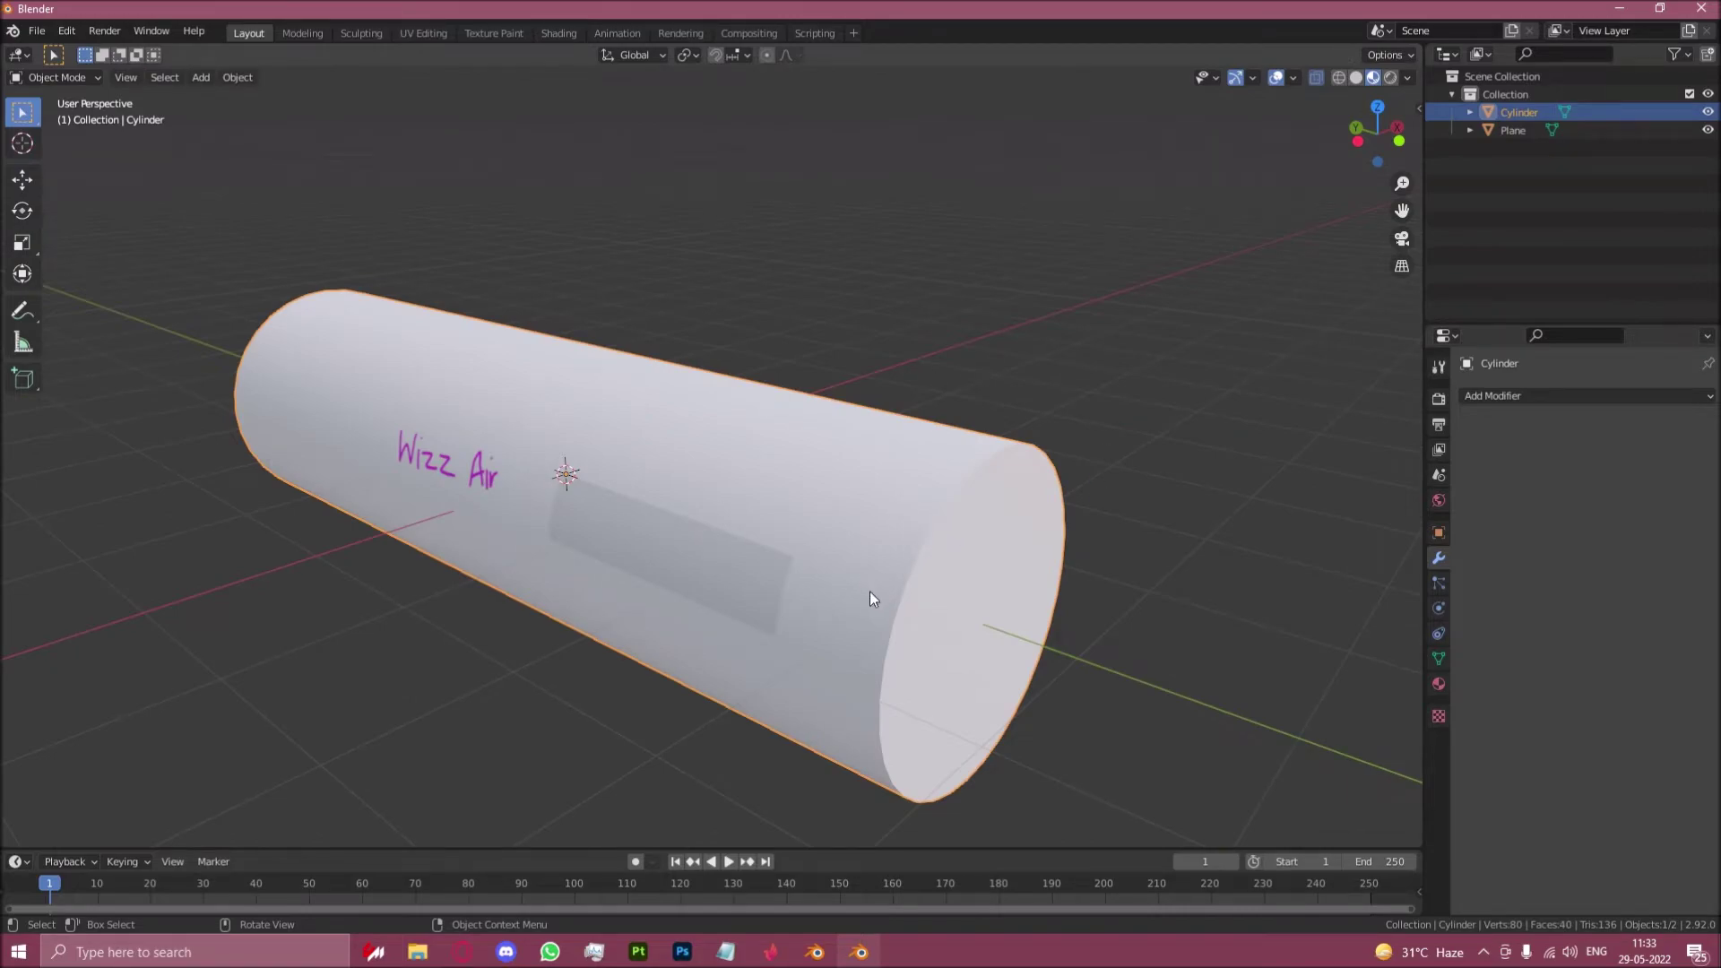
# Select the decal plane beside the fuselage and list its available materials (Material, Material.001, Material.002)
pyautogui.moveTo(934, 532); pyautogui.dragTo(744, 594, button='middle')
pyautogui.click(806, 556)
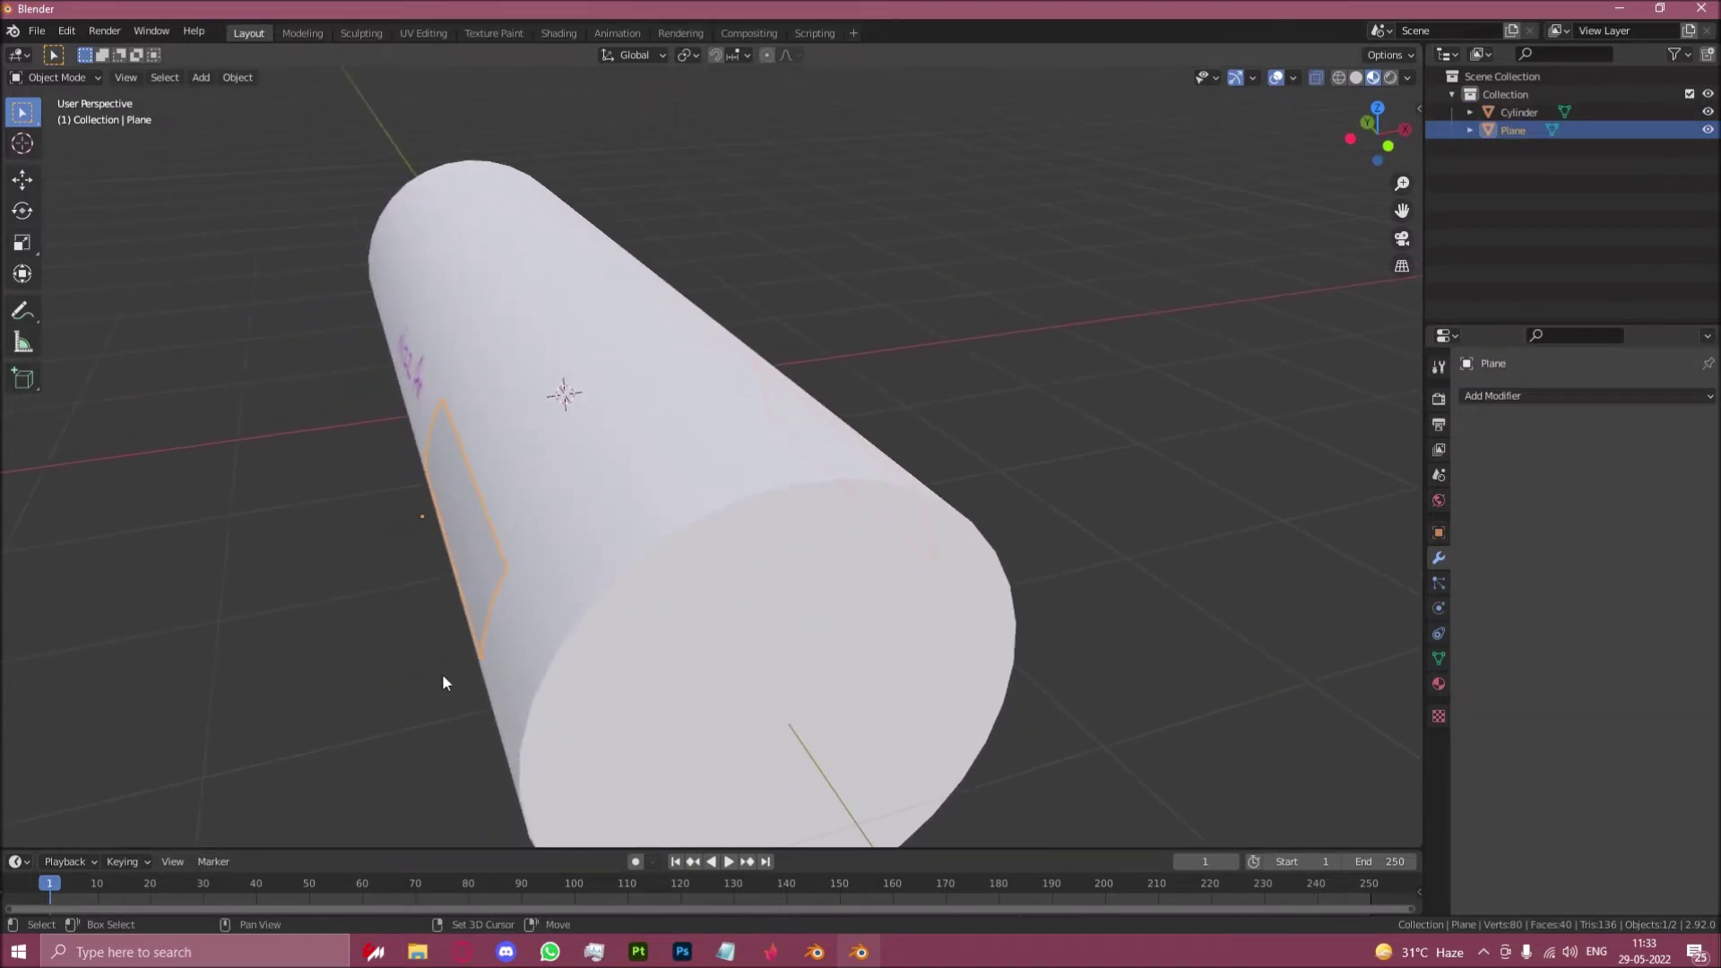
pyautogui.moveTo(443, 683); pyautogui.dragTo(642, 591, button='middle')
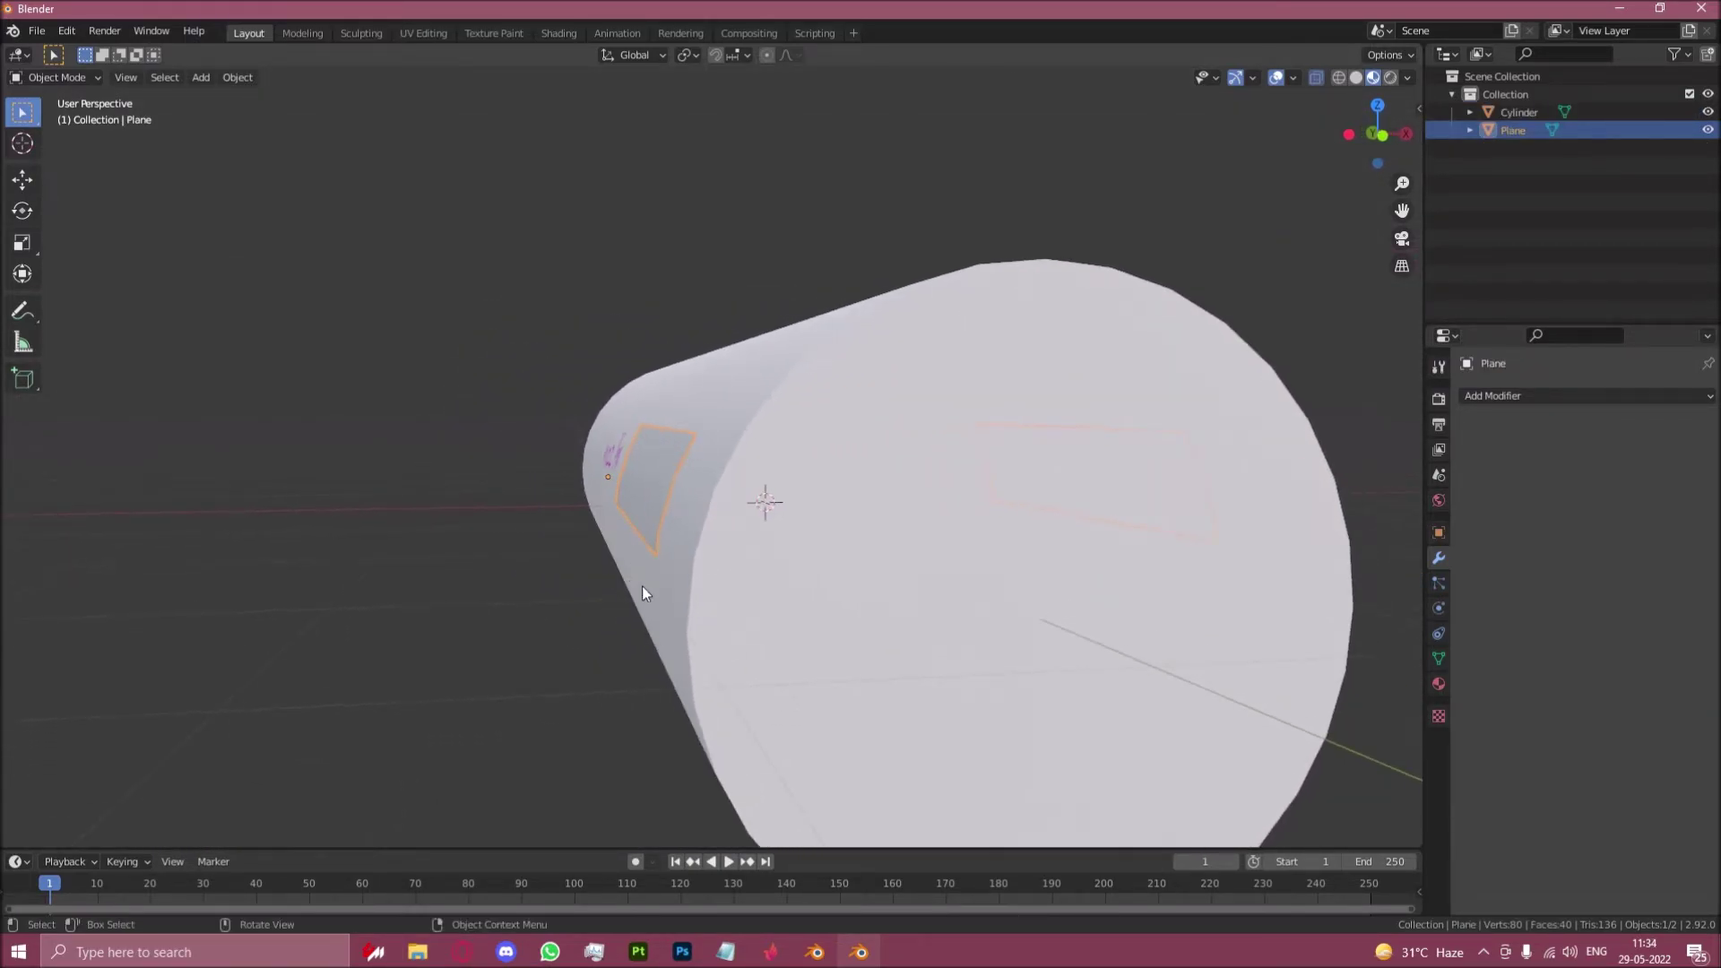
pyautogui.scroll(8, 641, 591)
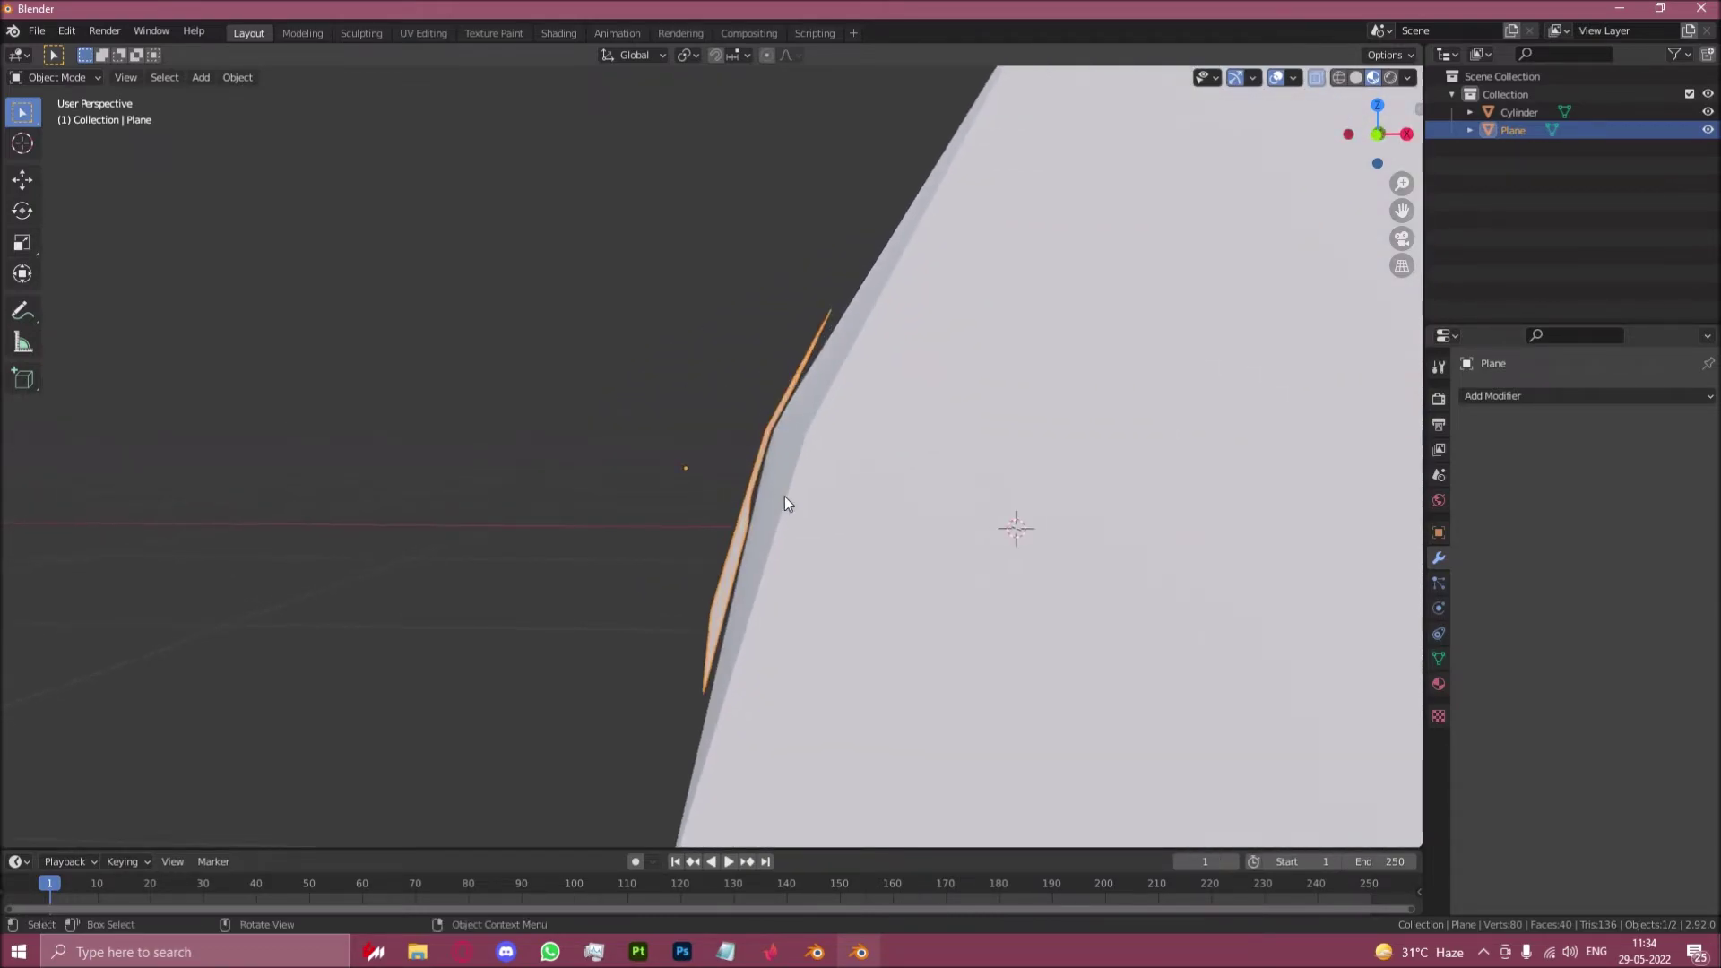
pyautogui.keyDown('shift'); pyautogui.moveTo(729, 488); pyautogui.dragTo(410, 502, button='middle'); pyautogui.keyUp('shift')
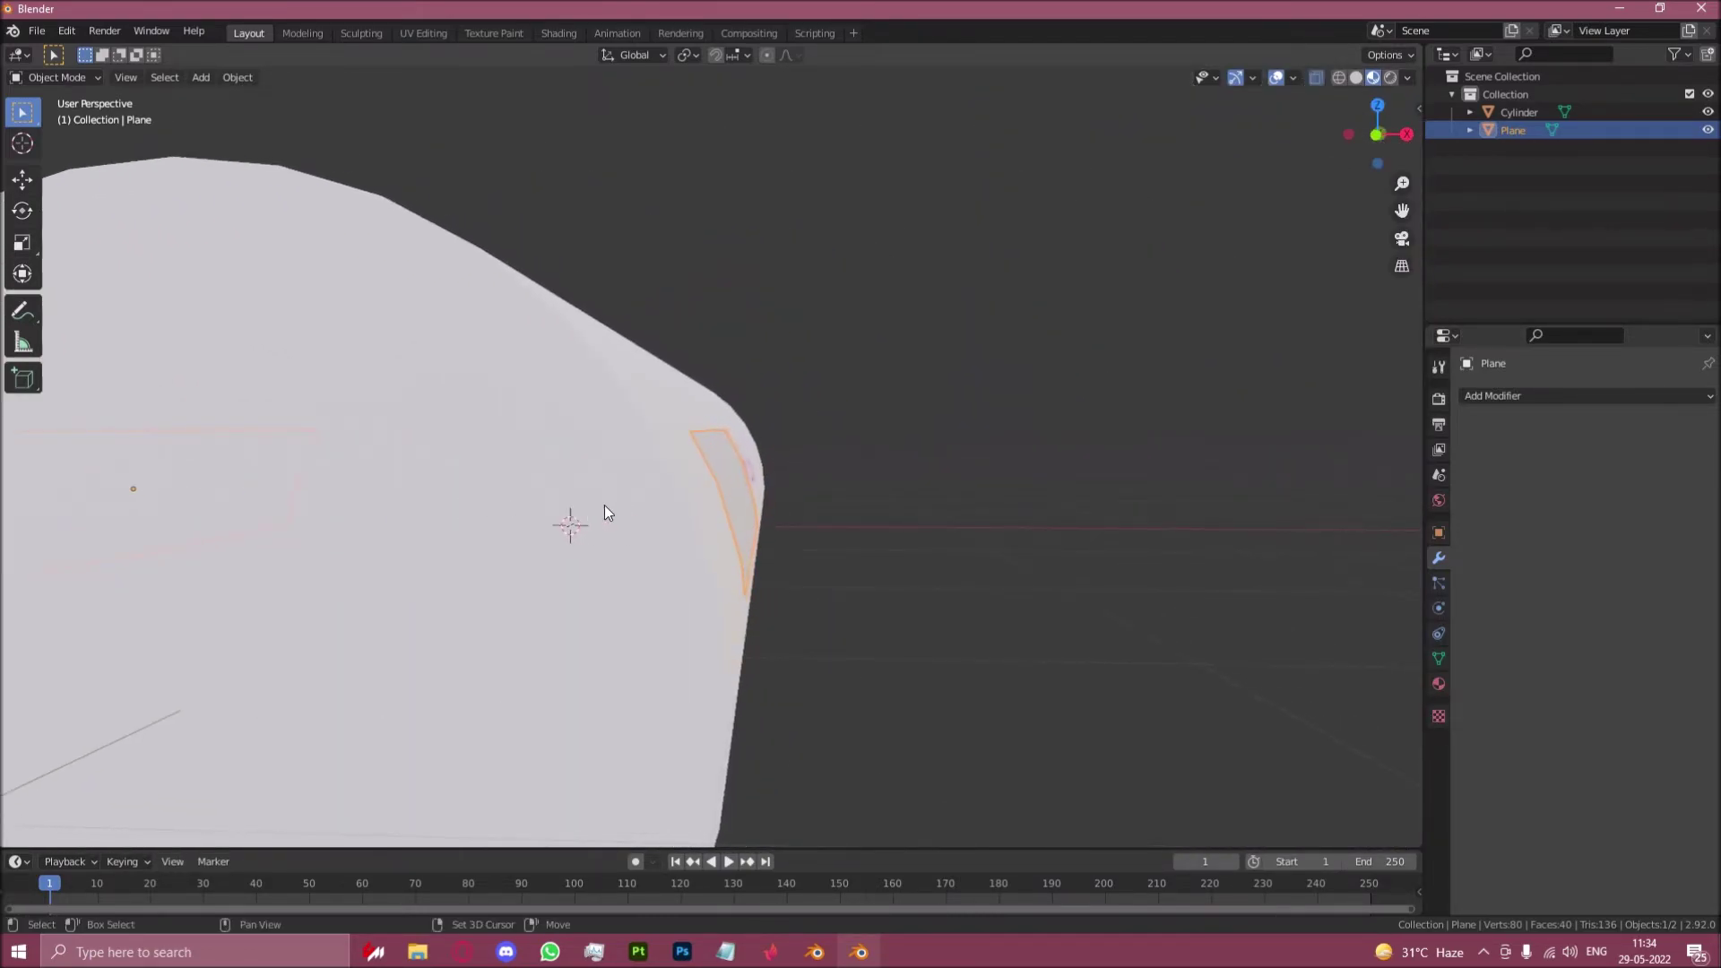
pyautogui.keyDown('shift'); pyautogui.moveTo(604, 503); pyautogui.dragTo(739, 514, button='middle'); pyautogui.keyUp('shift')
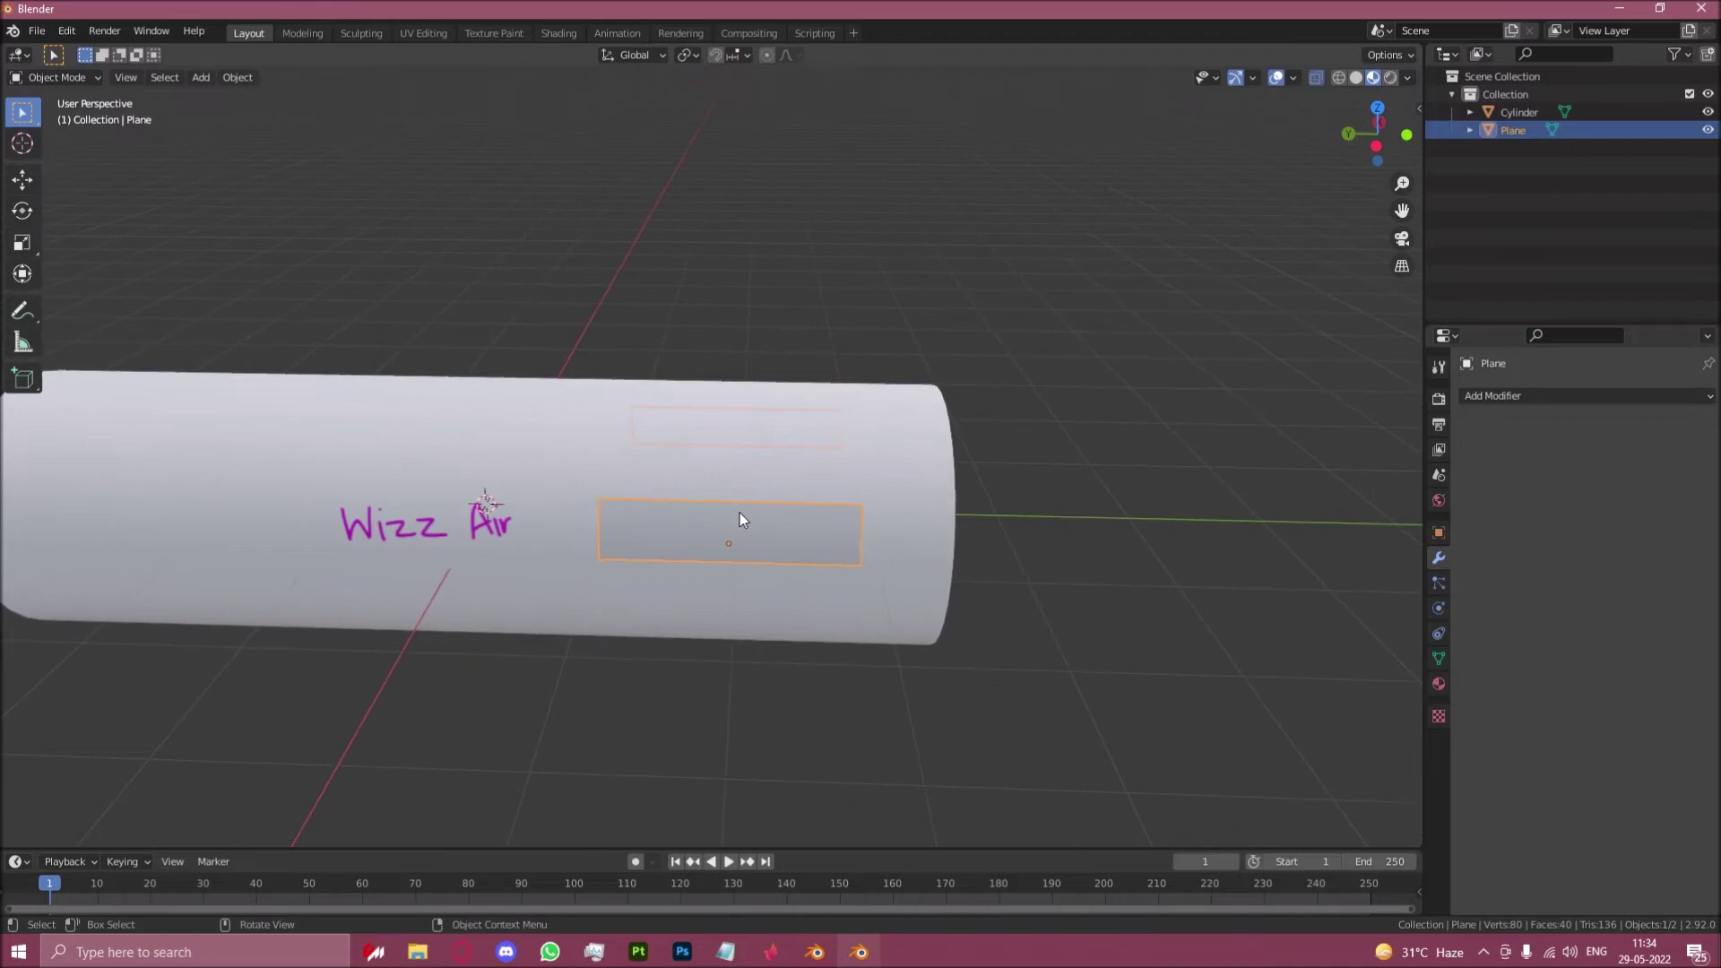
pyautogui.click(1439, 684)
pyautogui.click(1468, 473)
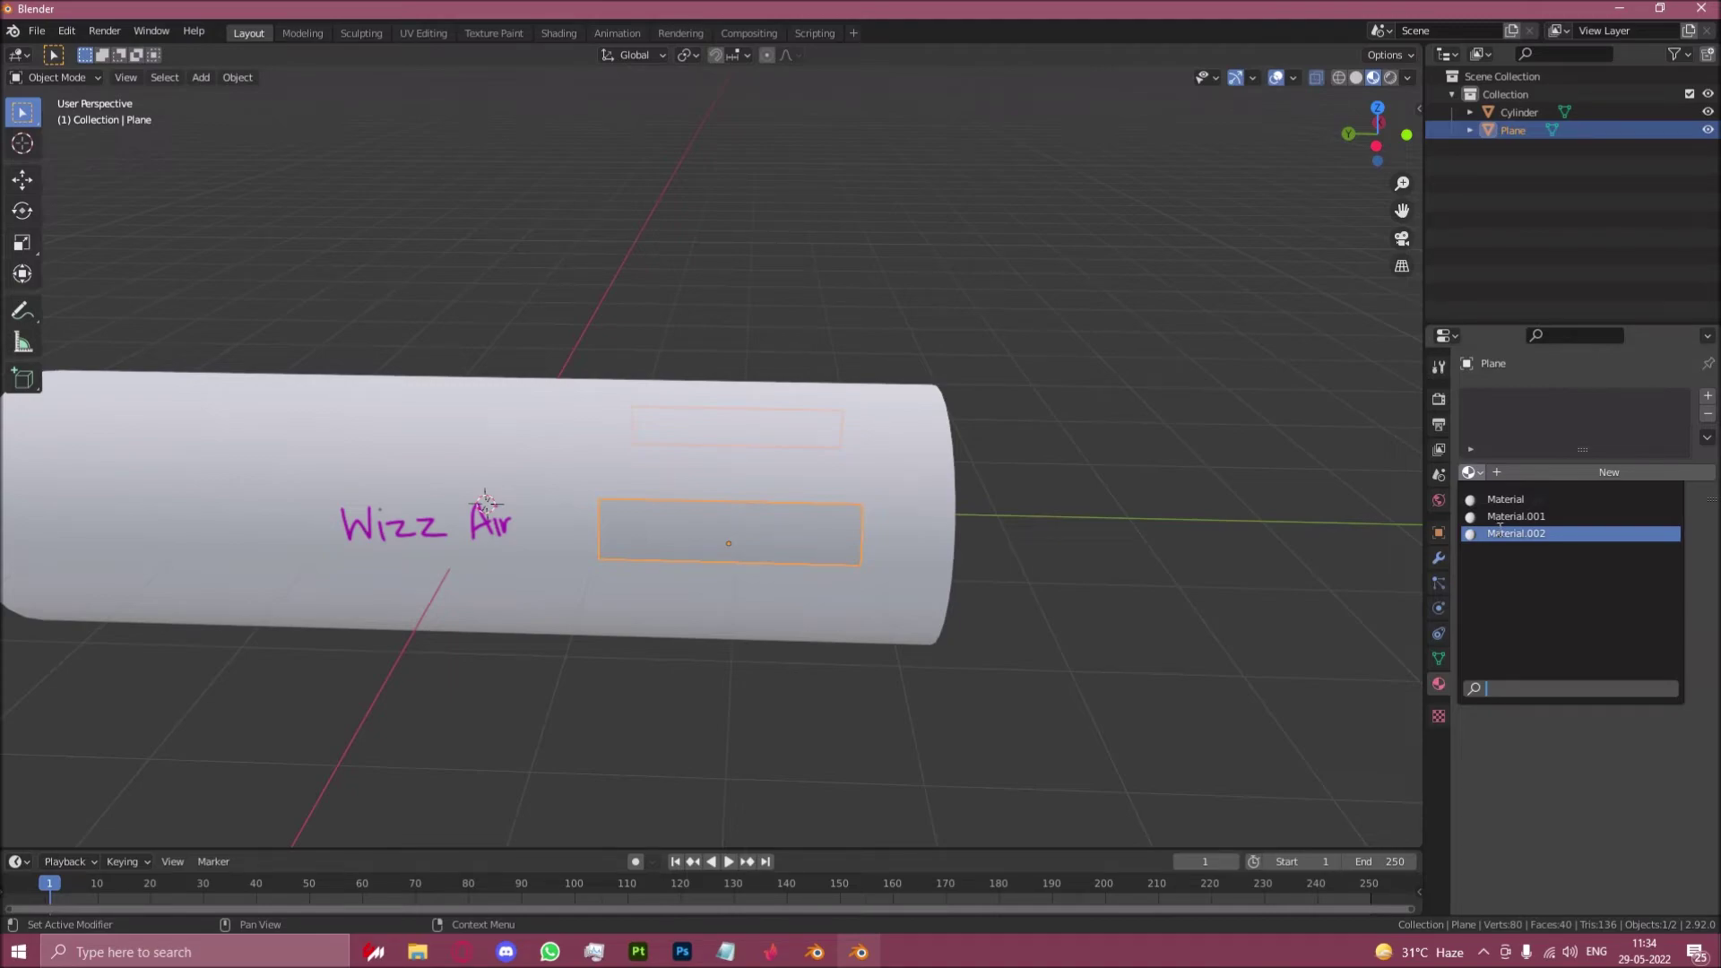
# Assign Material.002 to the decal plane and enter Edit Mode with all faces selected
pyautogui.click(1497, 534)
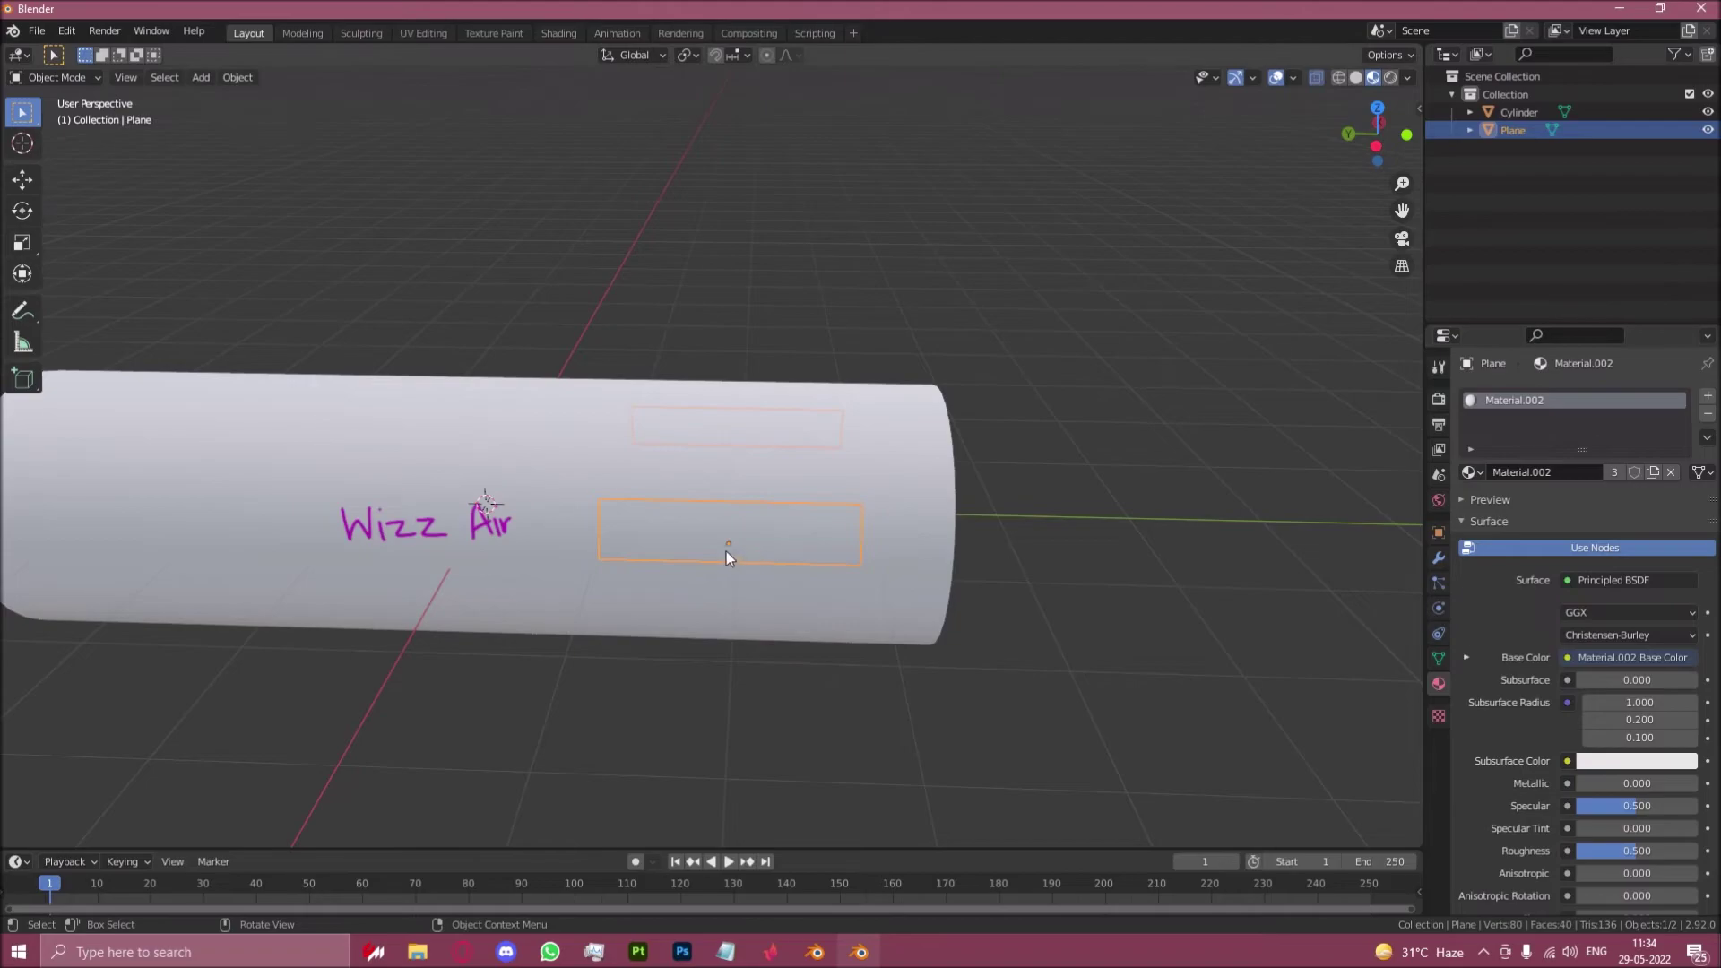
pyautogui.press('ctrl+KP_3')
pyautogui.press('Tab')
pyautogui.press('a')
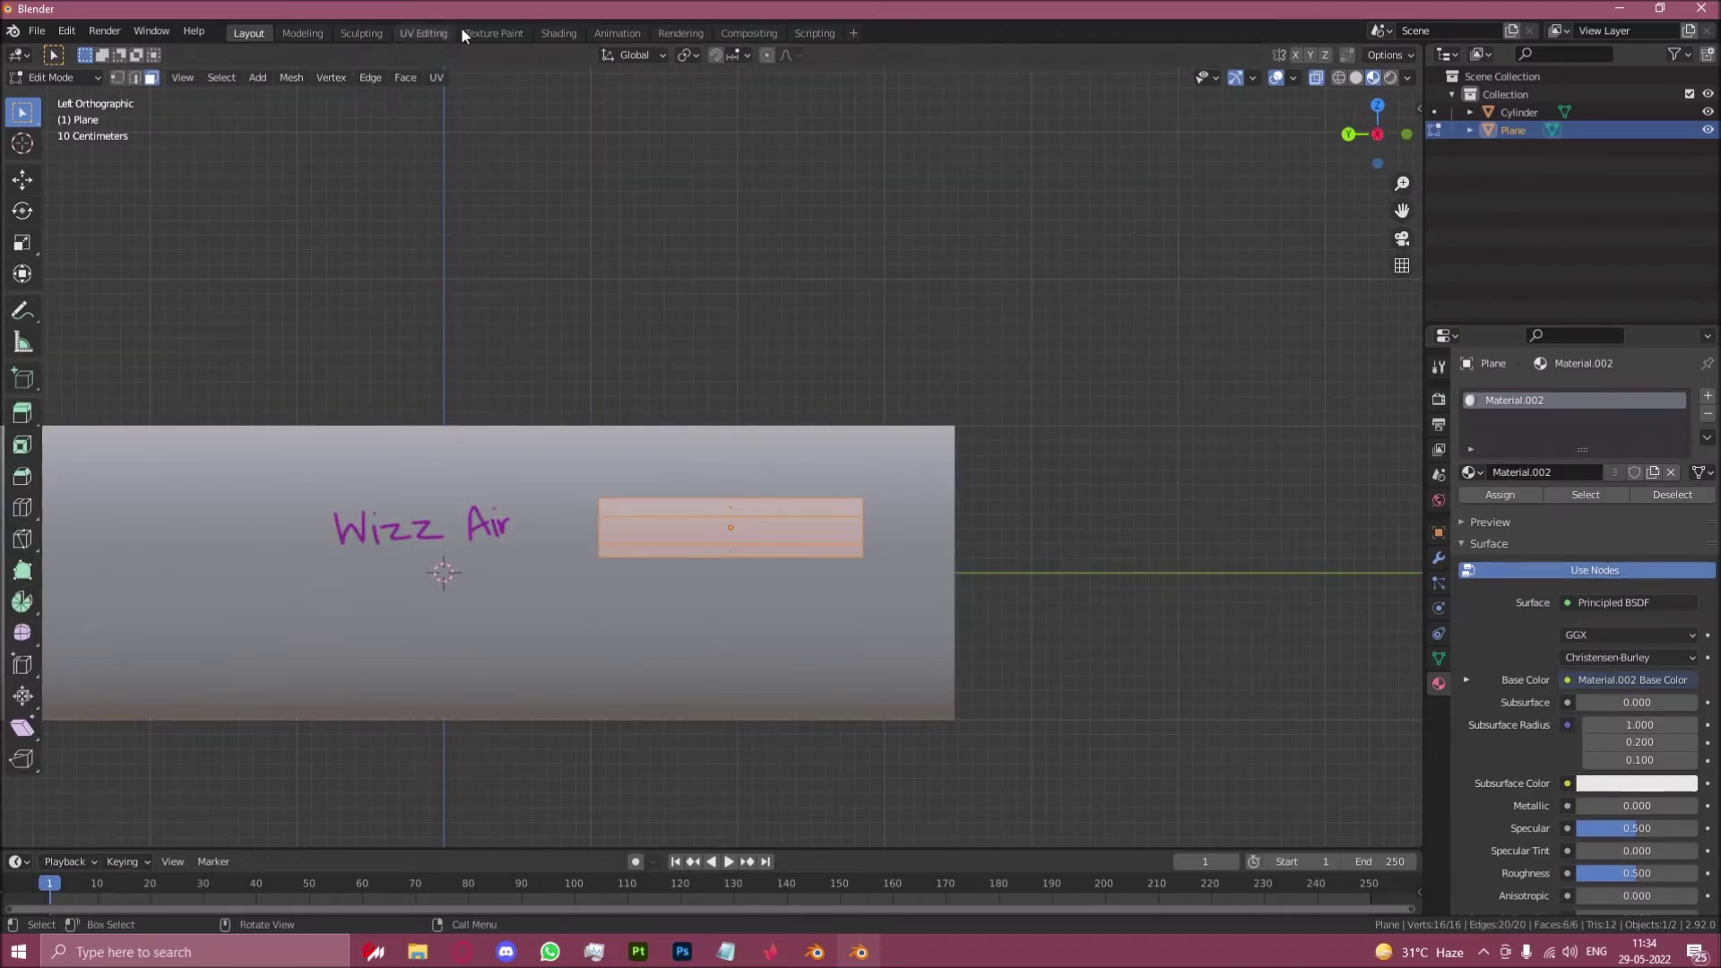
# In UV Editing, project the plane's UVs from the side view and scale the island over the Wizz Air text
pyautogui.click(423, 33)
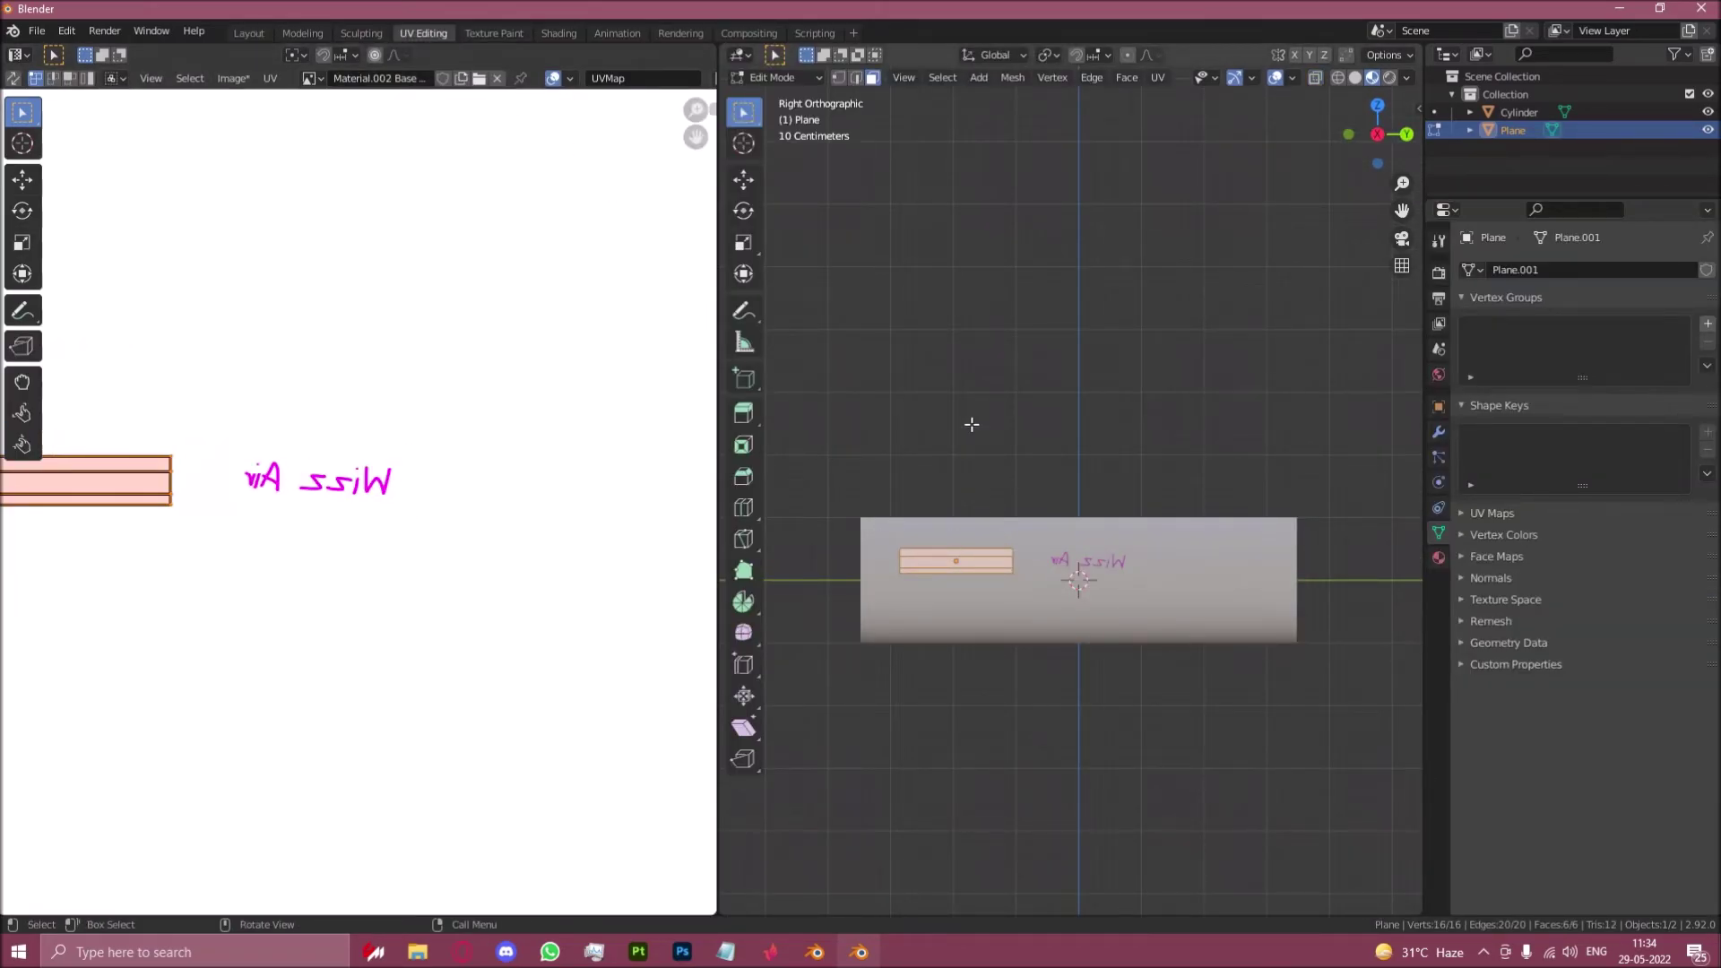
pyautogui.press('ctrl+KP_3')
pyautogui.click(1157, 77)
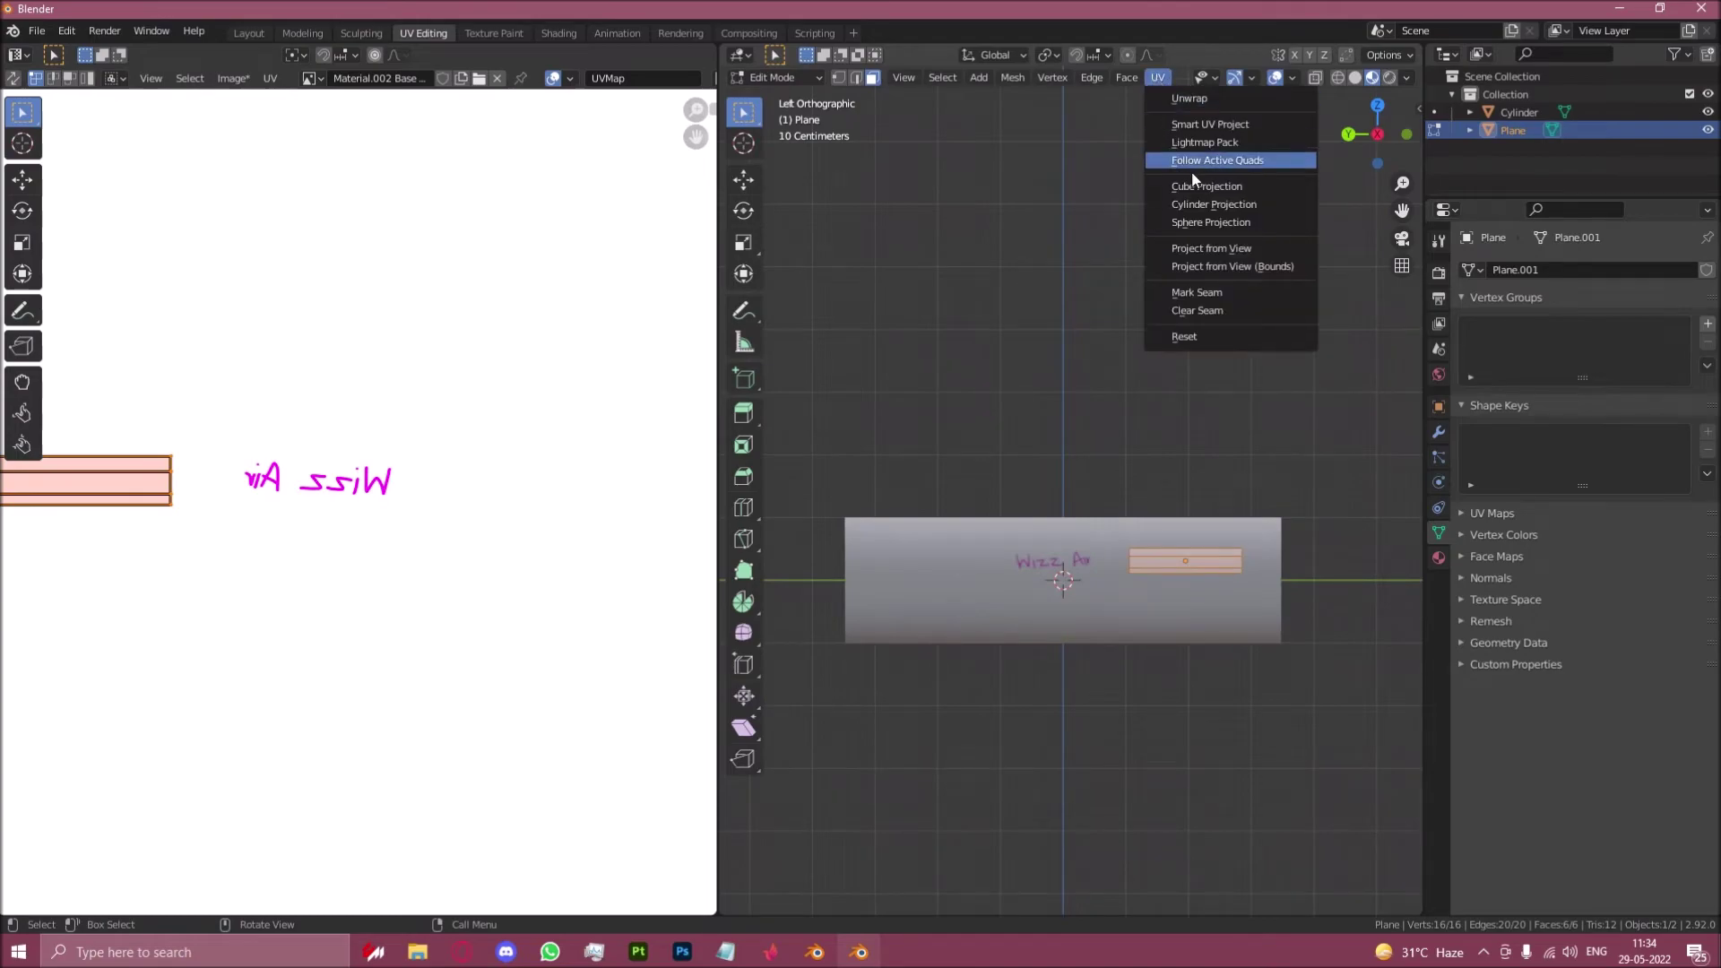
pyautogui.click(1235, 248)
pyautogui.press('s')
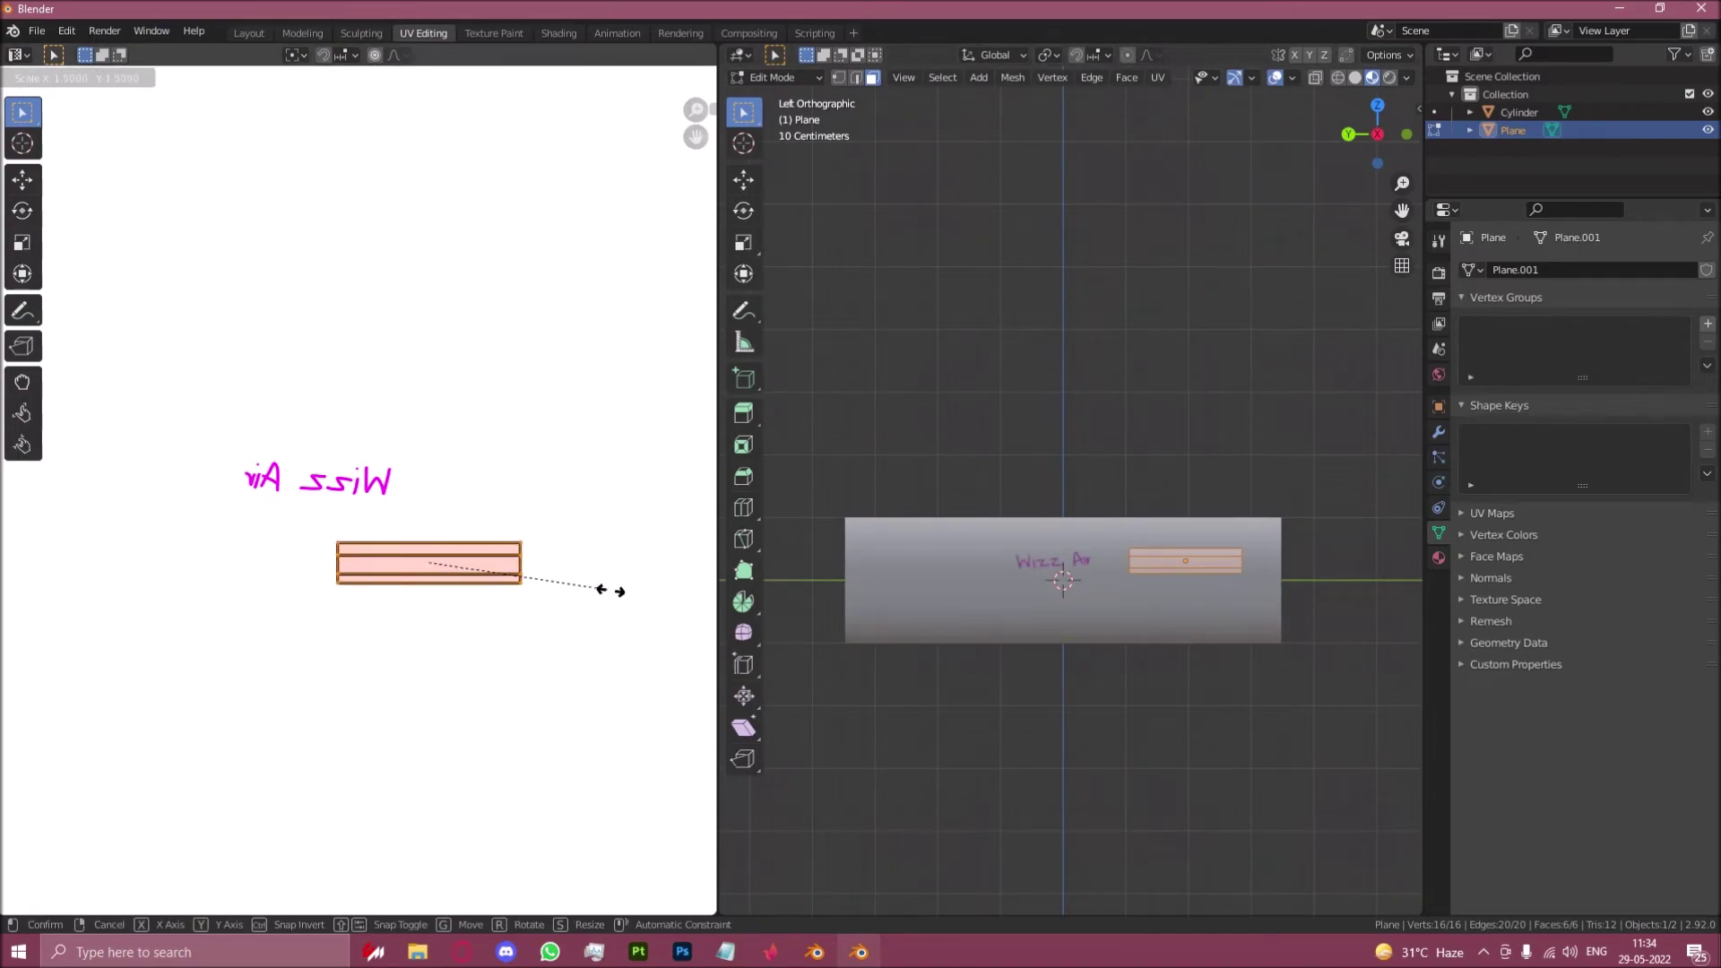
pyautogui.click(542, 500)
# Mirror the UV island horizontally by scaling X by -1 so the lettering reads correctly
pyautogui.moveTo(1120, 573); pyautogui.dragTo(1120, 488, button='middle')
pyautogui.scroll(-4, 566, 493)
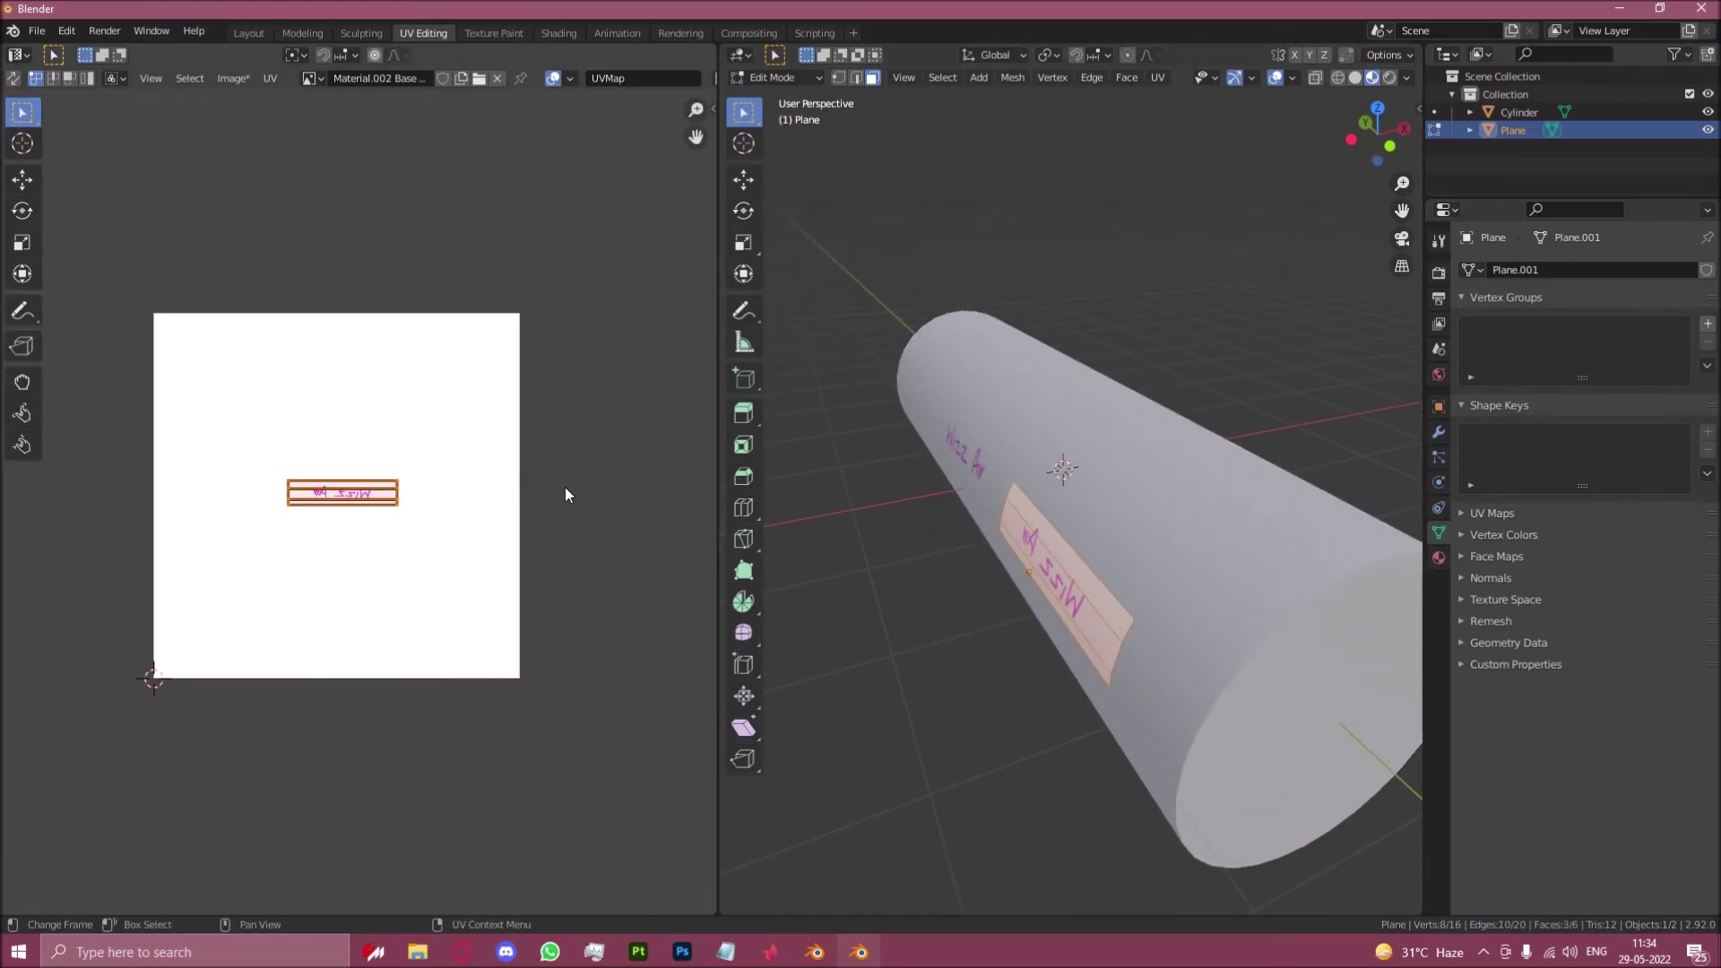
pyautogui.click(144, 891)
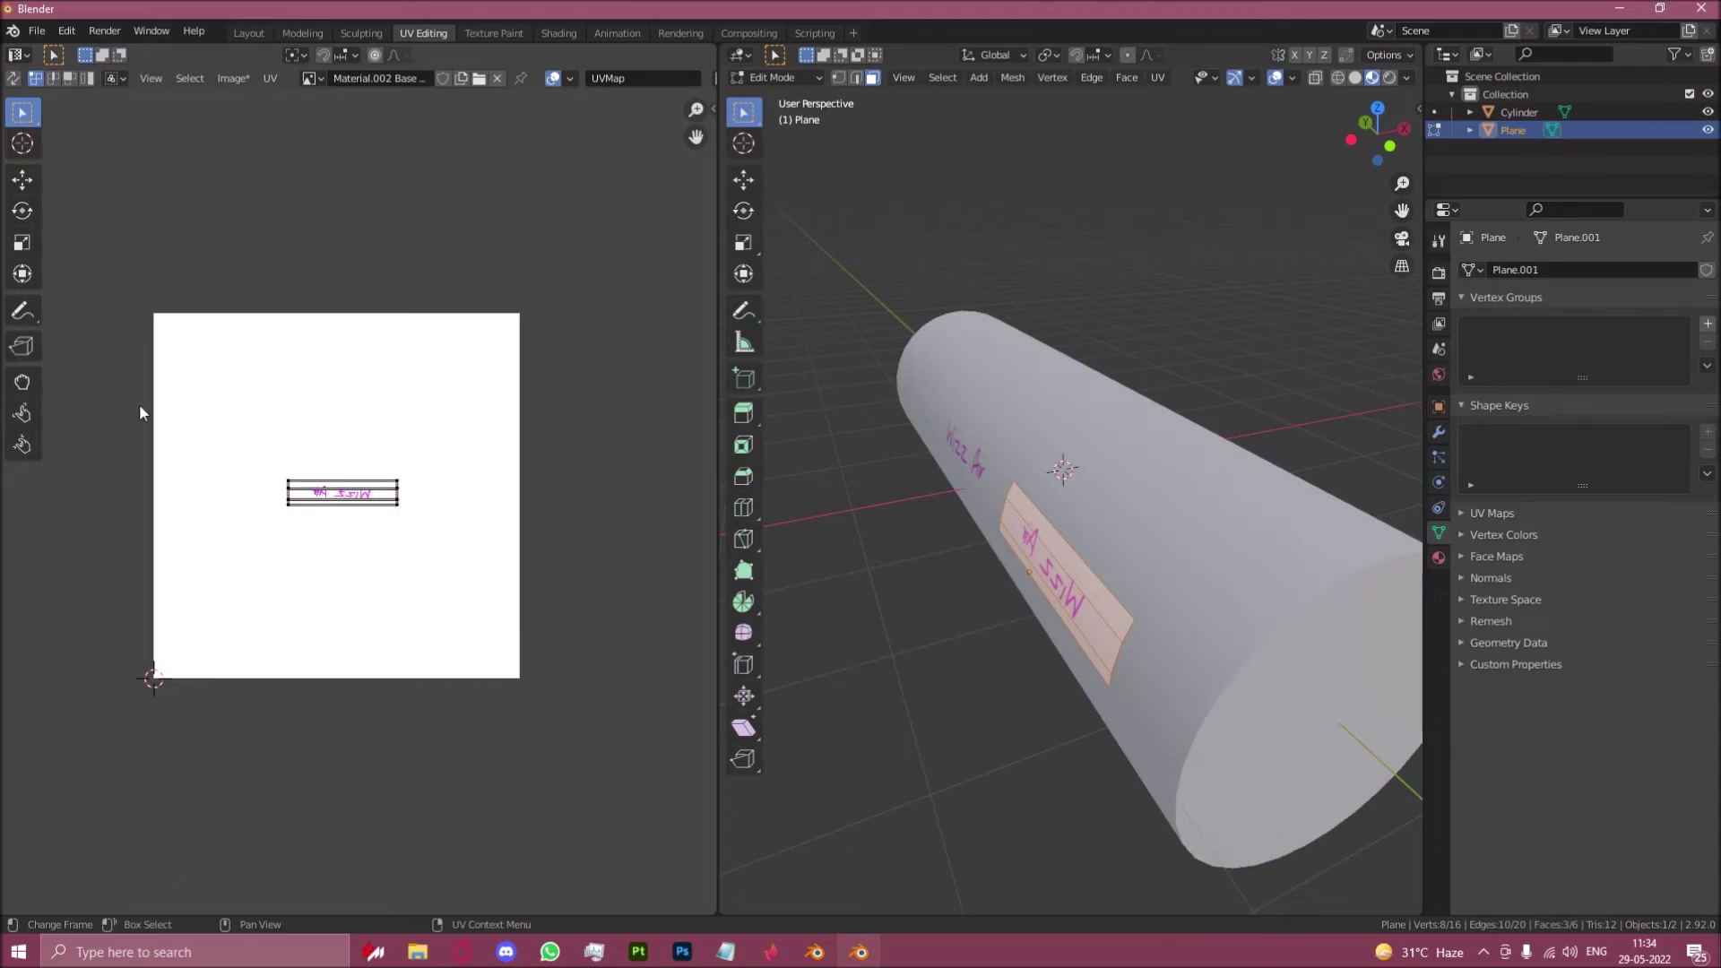
pyautogui.press('a')
pyautogui.press('s')
pyautogui.press('Return')
pyautogui.click(184, 899)
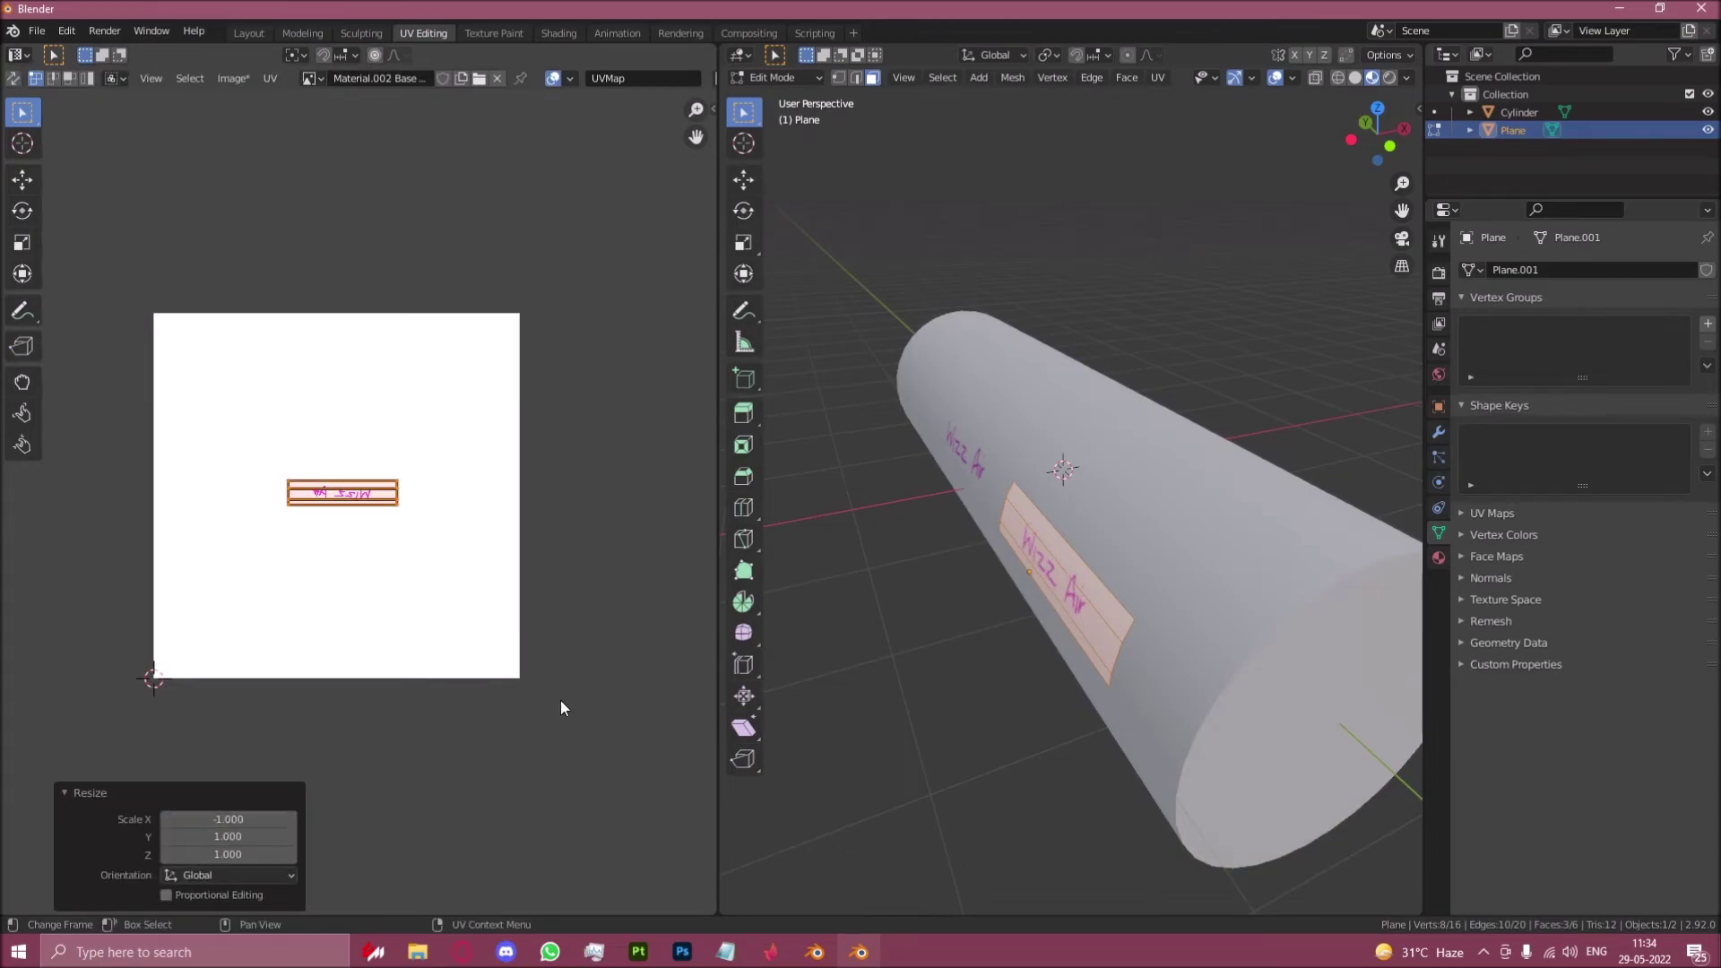
# Return to Object Mode and shrink the UV image area so the 3D view fills the screen
pyautogui.press('Tab')
pyautogui.moveTo(718, 415); pyautogui.dragTo(132, 419)
pyautogui.moveTo(942, 640); pyautogui.dragTo(836, 551, button='middle')
pyautogui.scroll(5, 836, 551)
pyautogui.moveTo(966, 561); pyautogui.dragTo(965, 631, button='middle')
pyautogui.hotkey('alt', 'a')
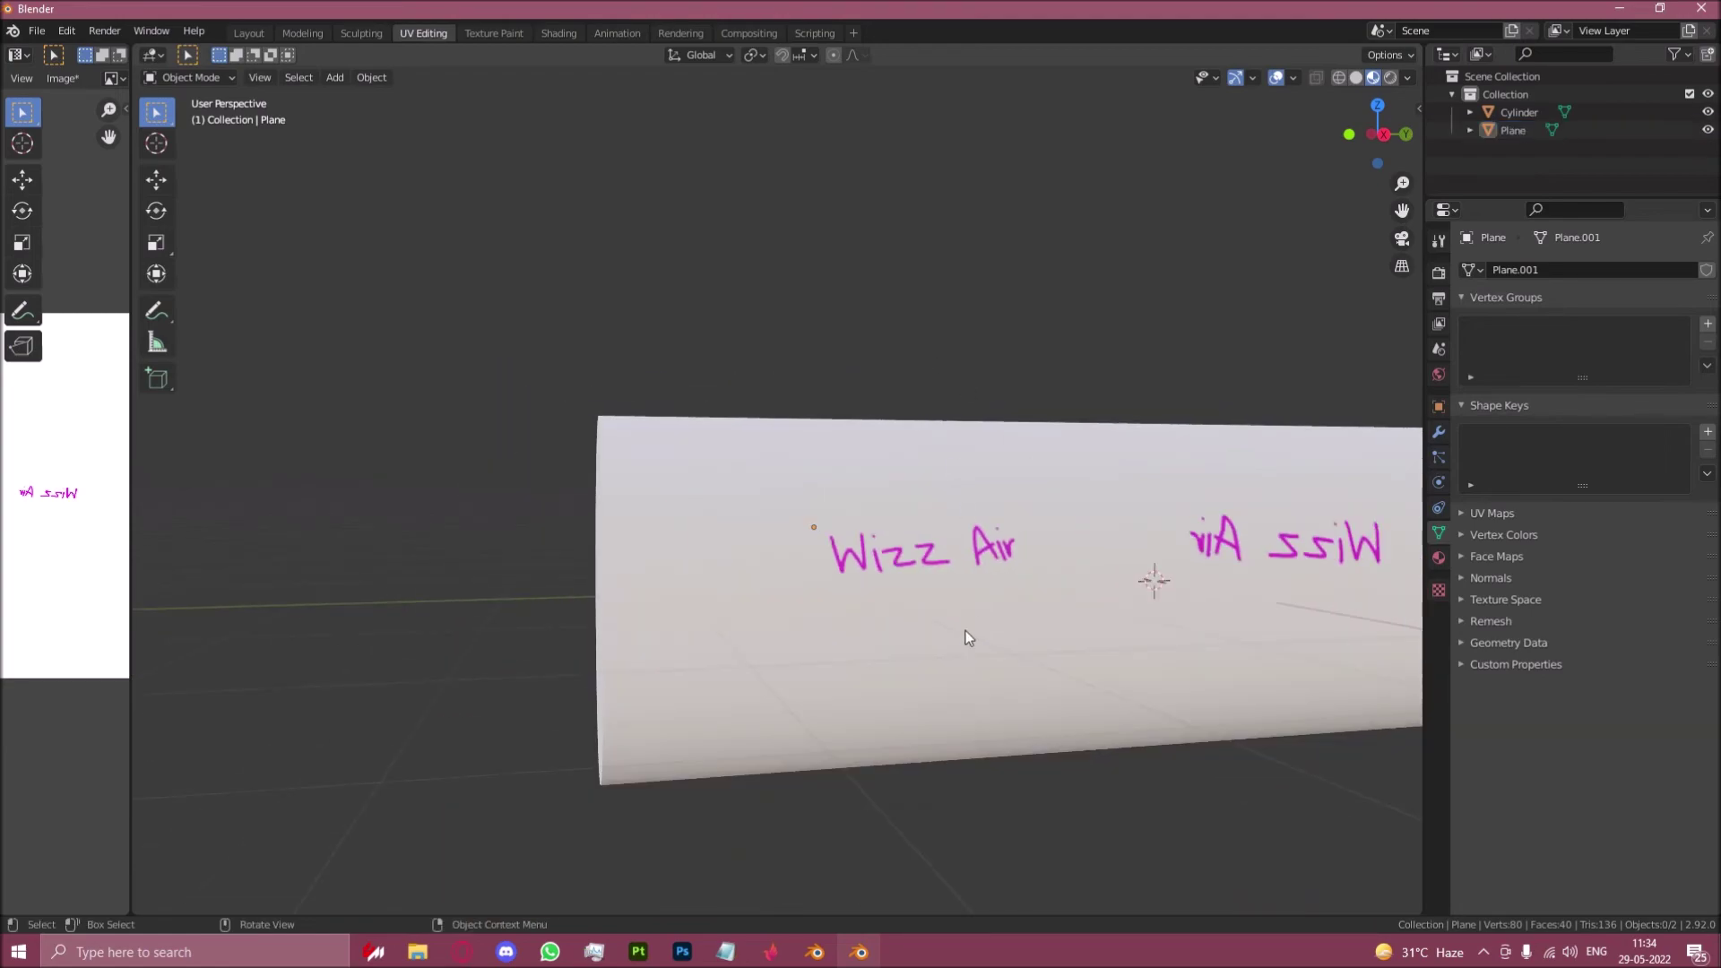
pyautogui.moveTo(955, 570); pyautogui.dragTo(975, 638, button='middle')
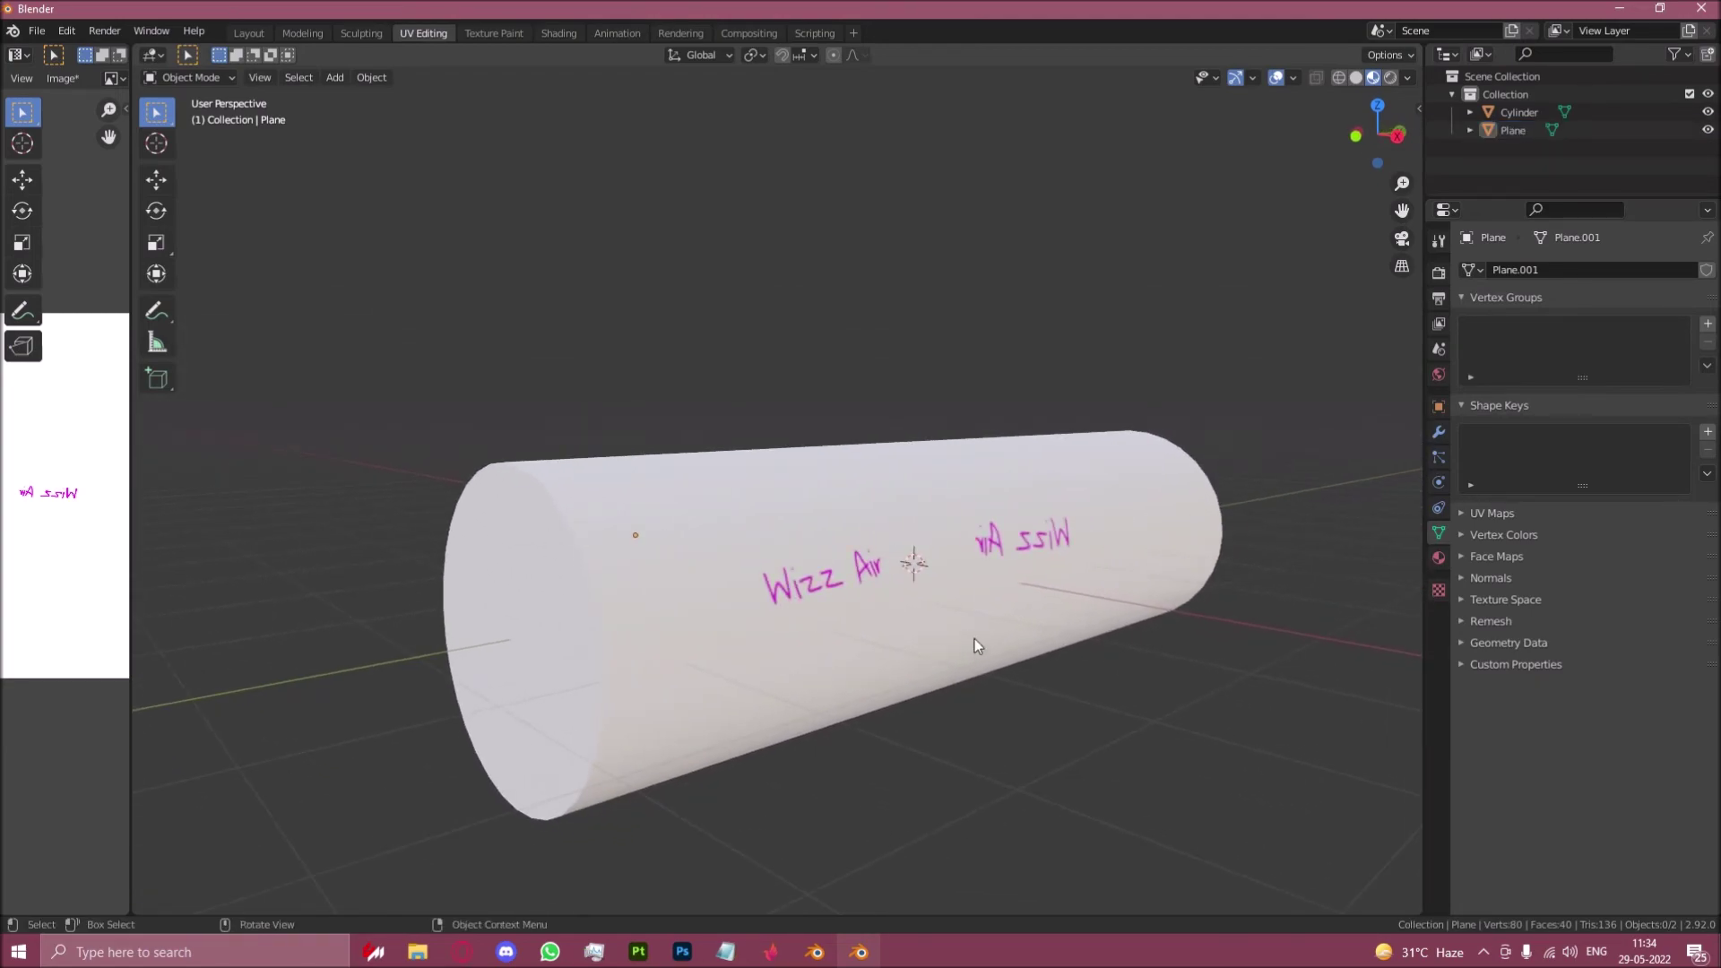
pyautogui.click(887, 545)
pyautogui.moveTo(888, 545); pyautogui.dragTo(954, 600, button='middle')
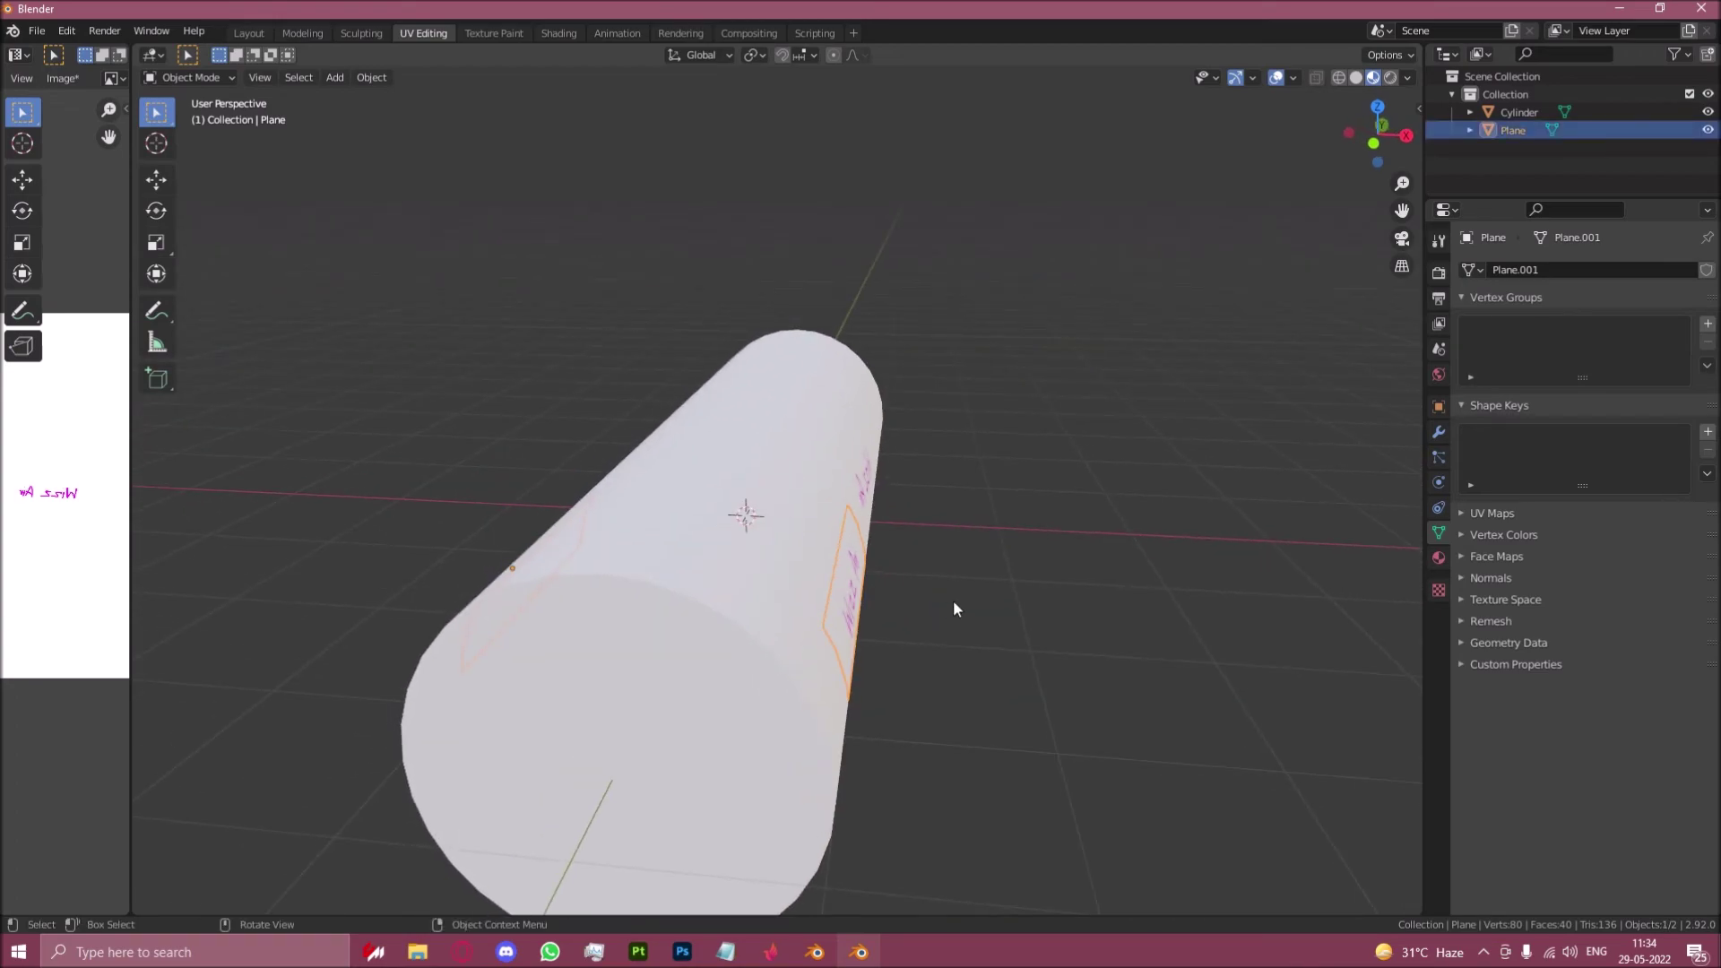
pyautogui.click(803, 541)
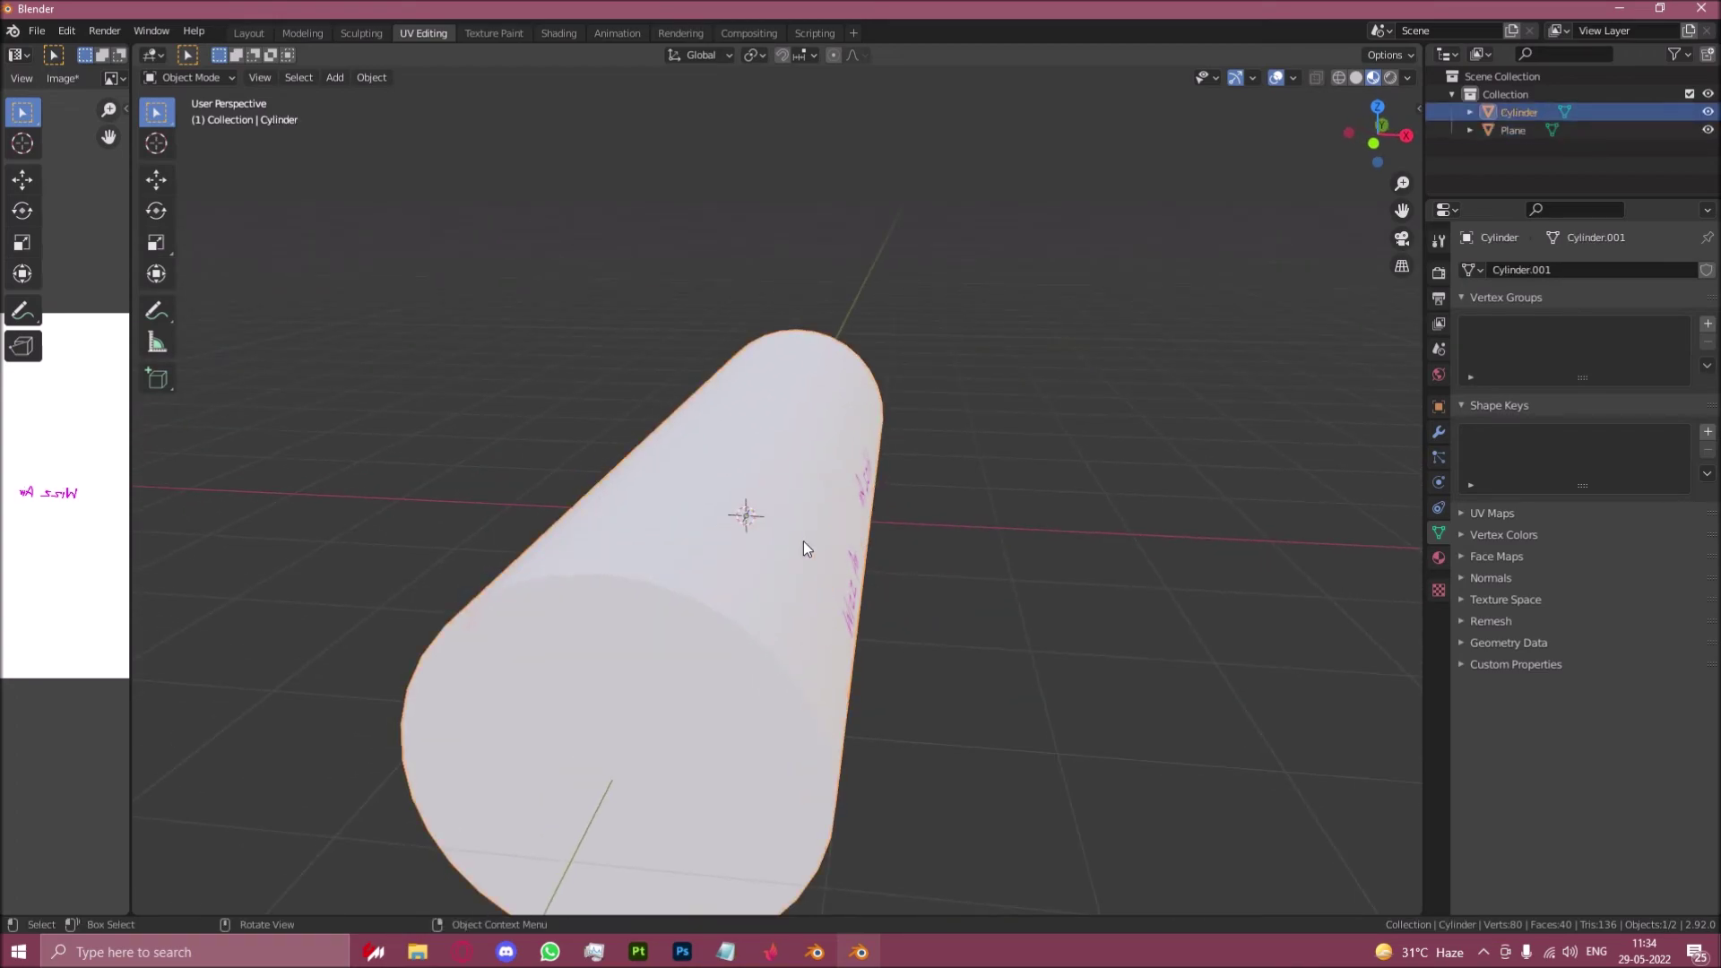
pyautogui.click(850, 574)
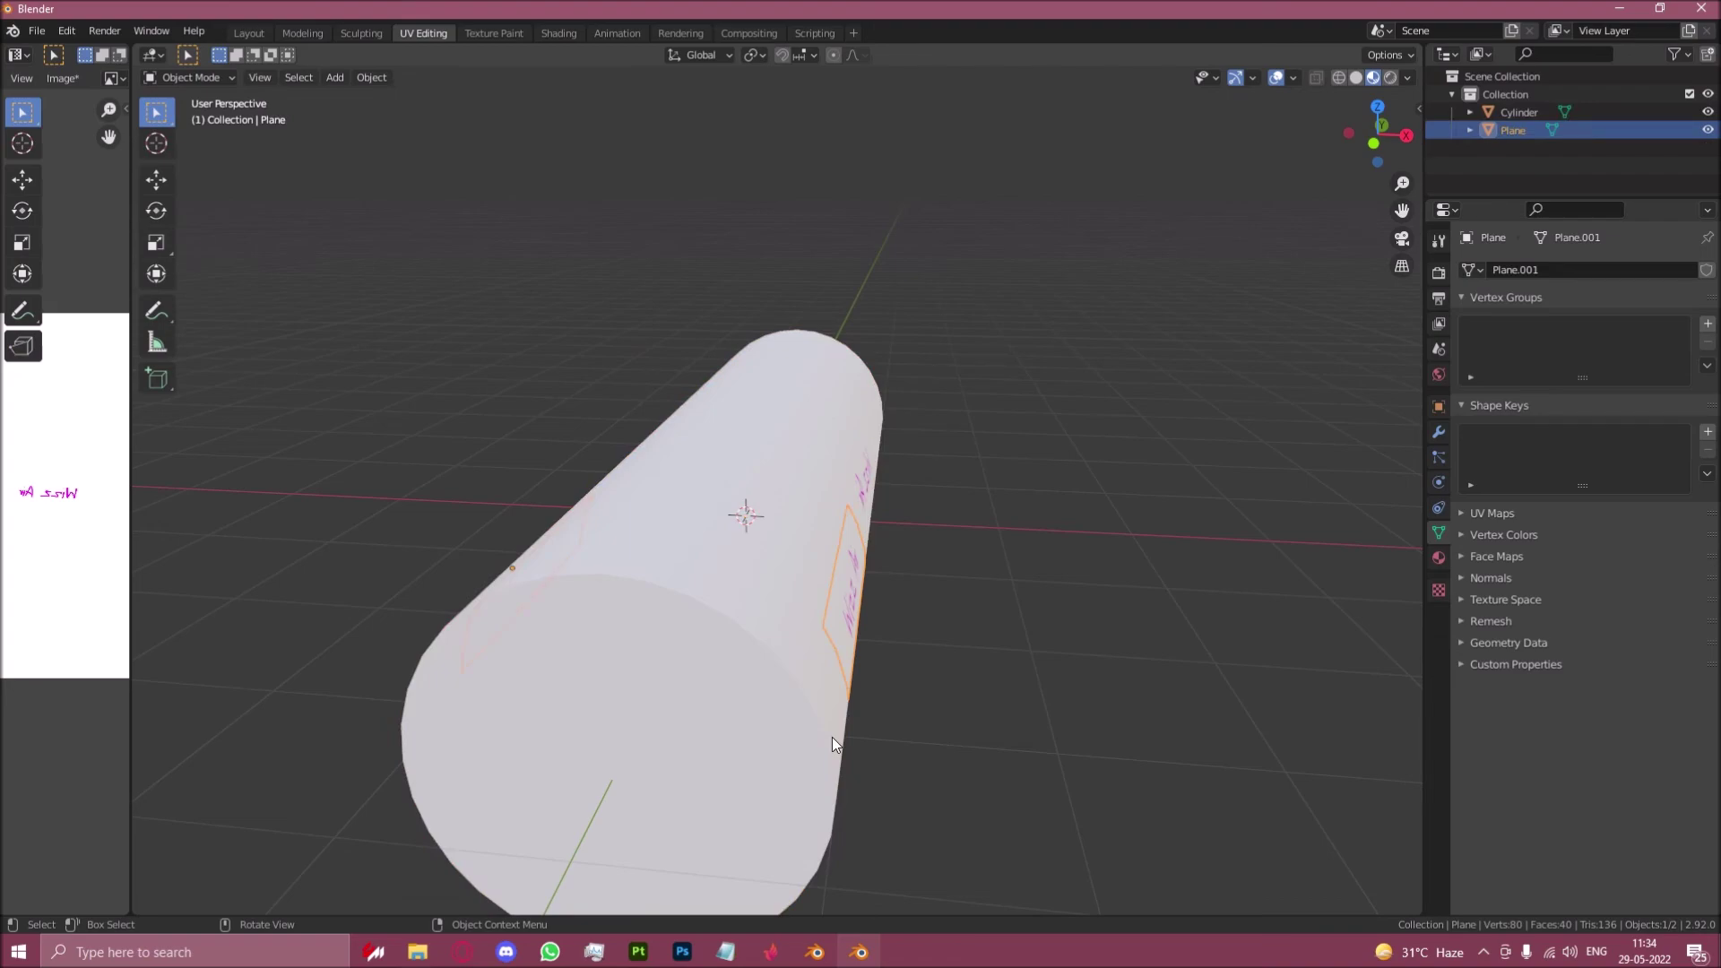
pyautogui.moveTo(626, 696); pyautogui.dragTo(980, 625, button='middle')
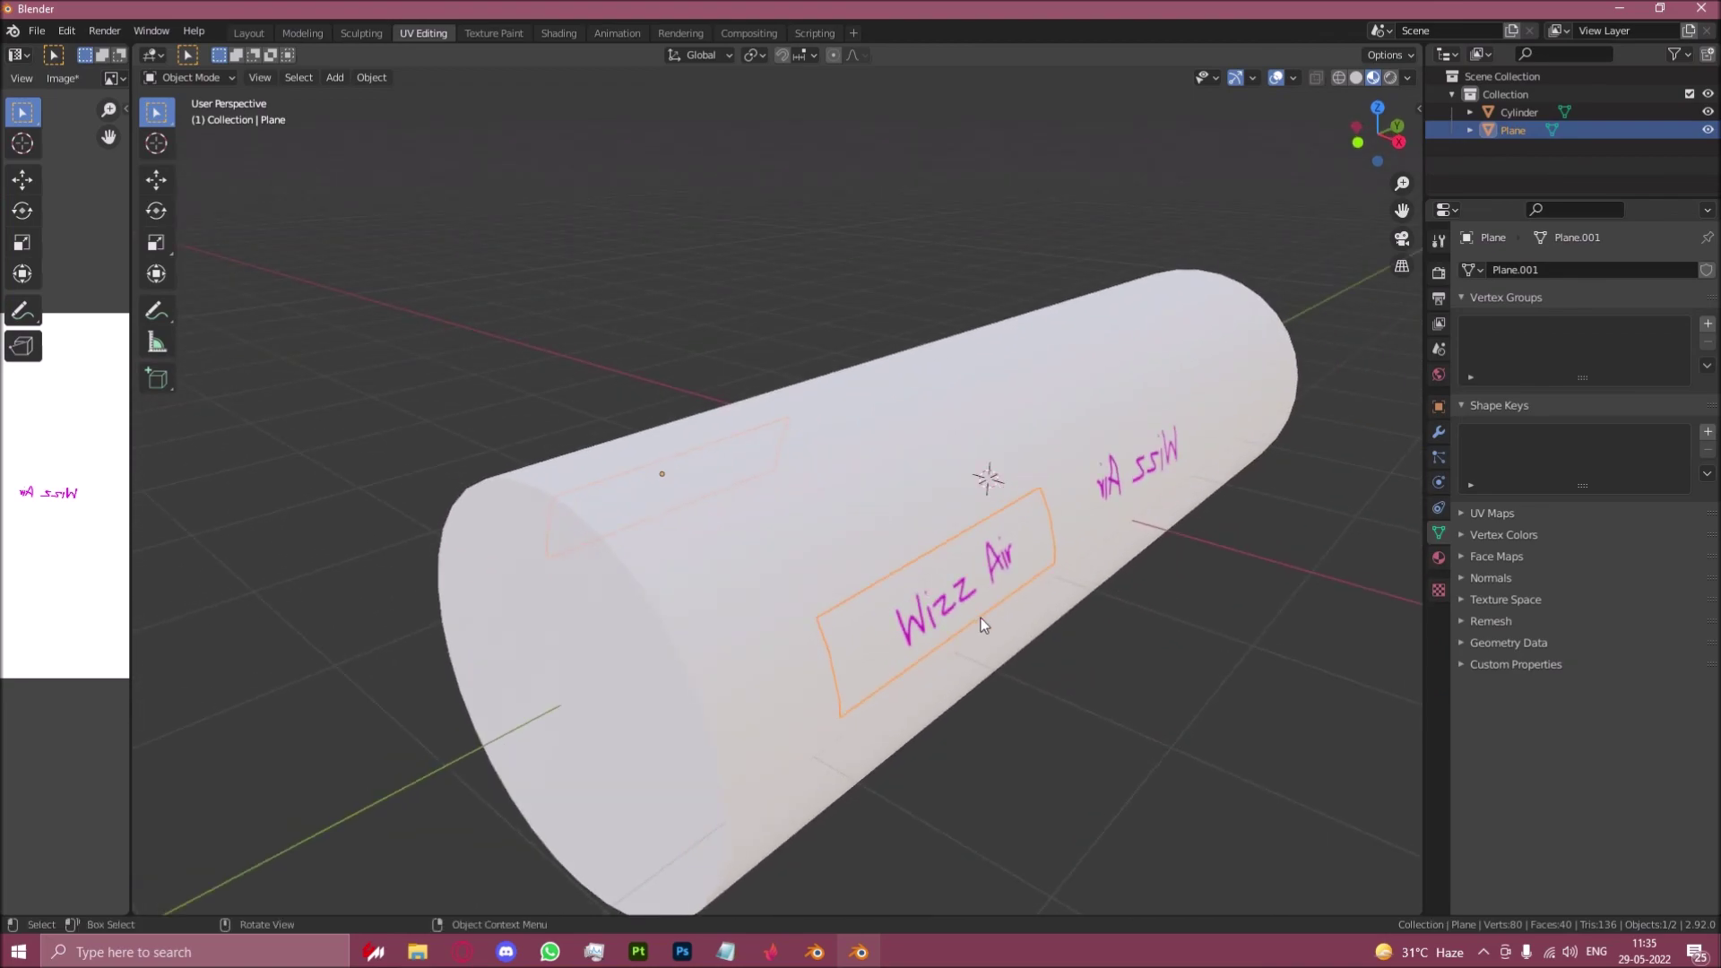